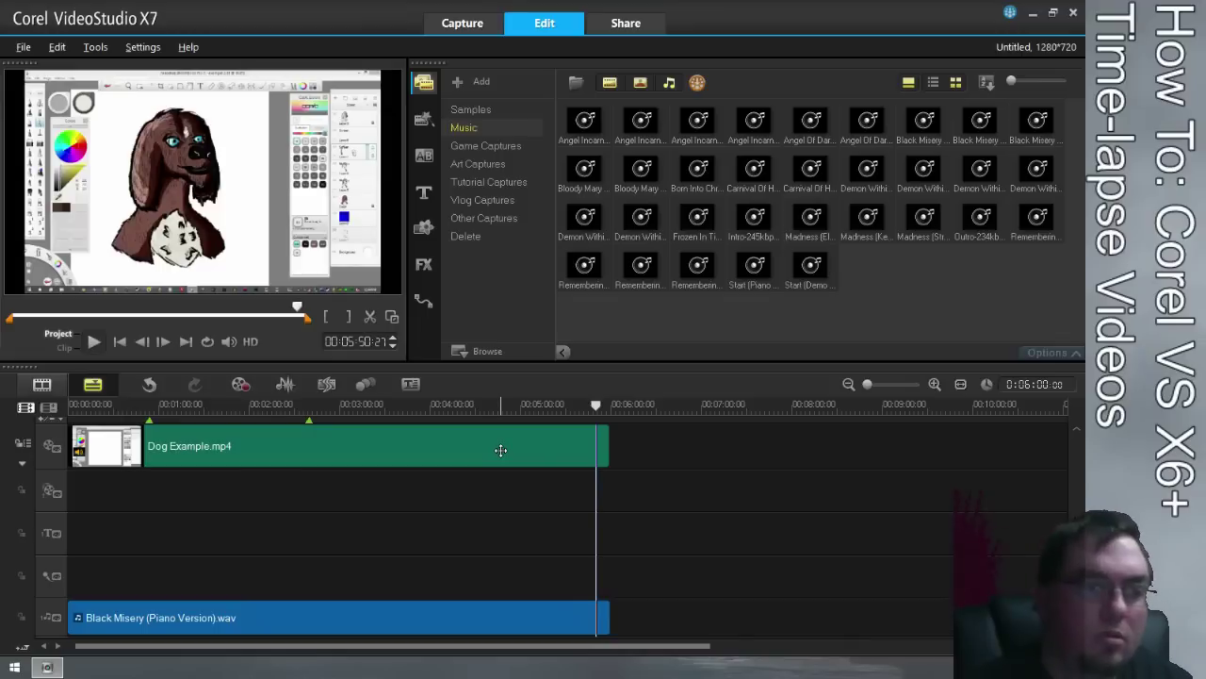
# Set the new duration of the Dog Example.mp4 clip to 5 minutes with Speed/Time-lapse
pyautogui.doubleClick(476, 436)
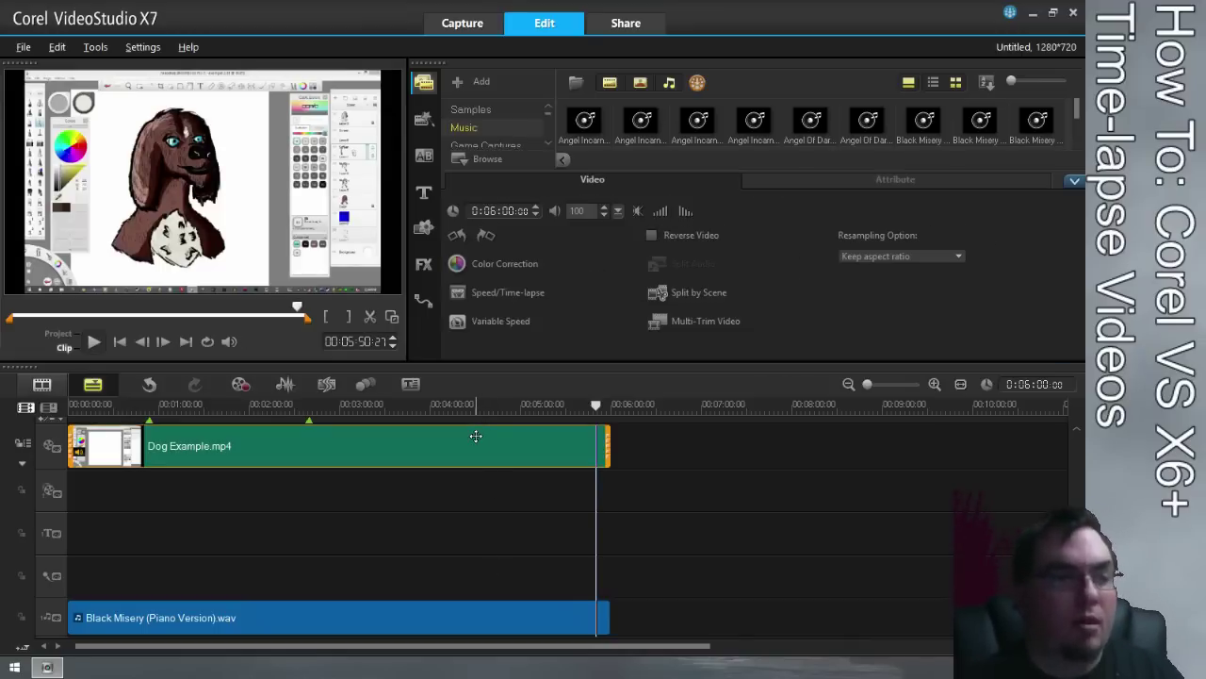
pyautogui.click(533, 292)
pyautogui.click(533, 307)
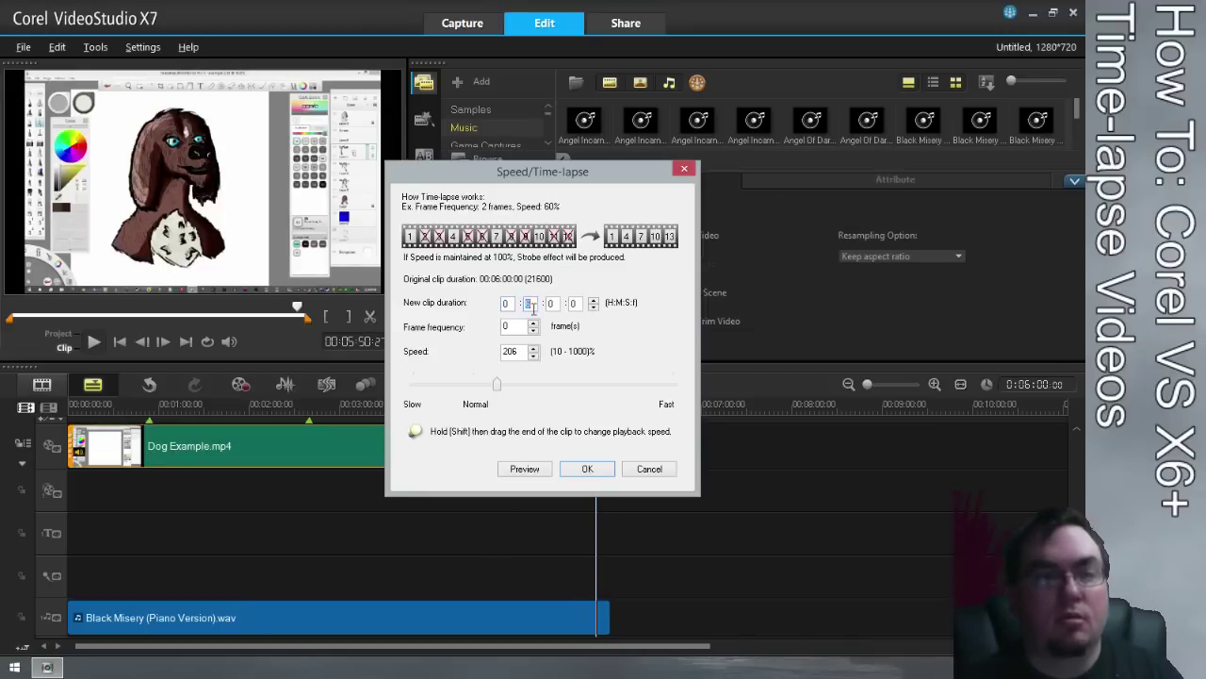
pyautogui.write('5')
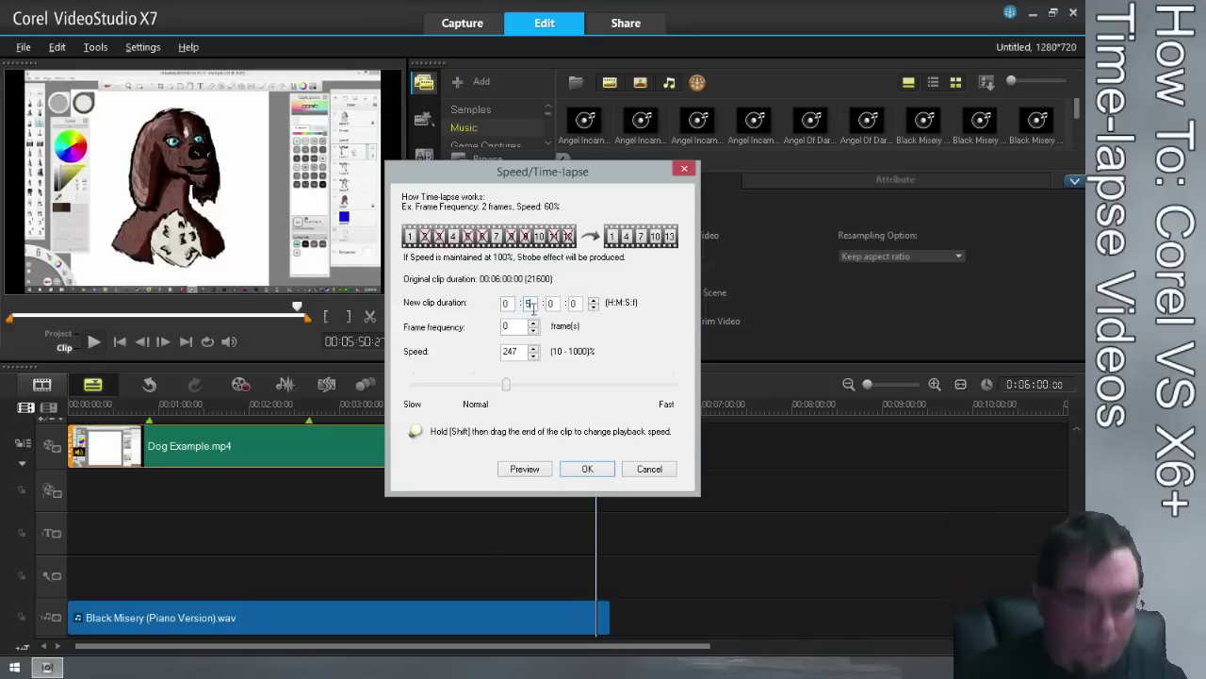
pyautogui.press('Return')
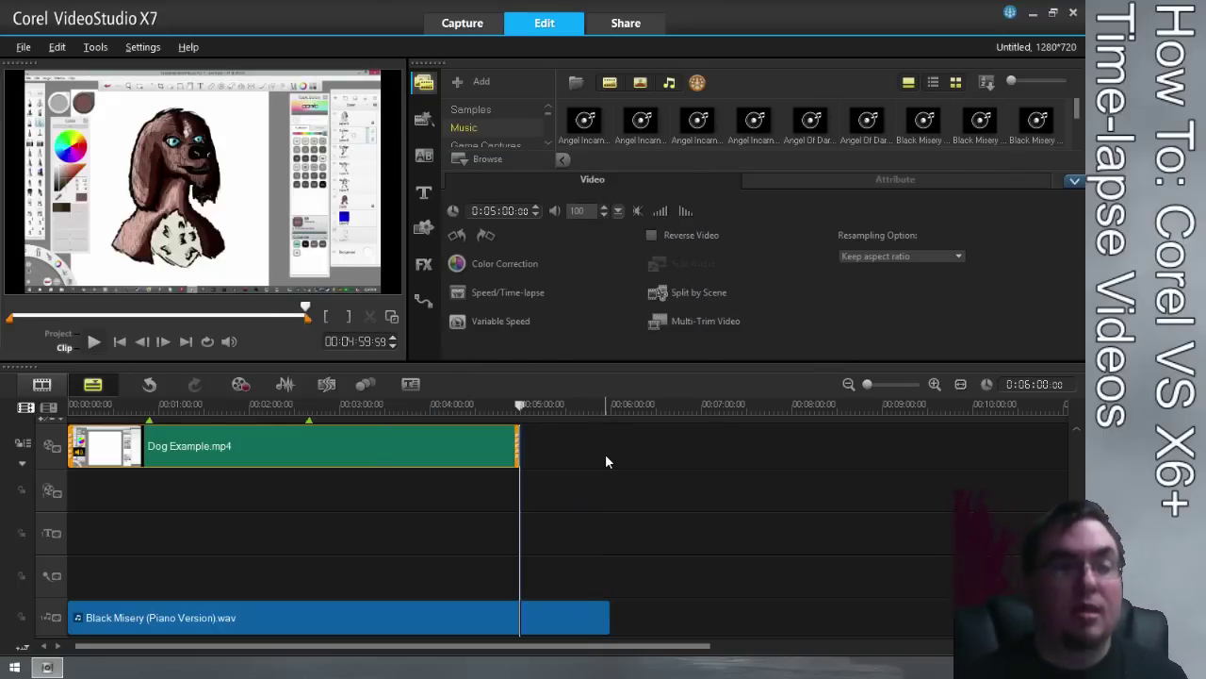
# Match the Black Misery music clip to the video by setting its Speed/Time-lapse duration to 5 minutes
pyautogui.click(462, 601)
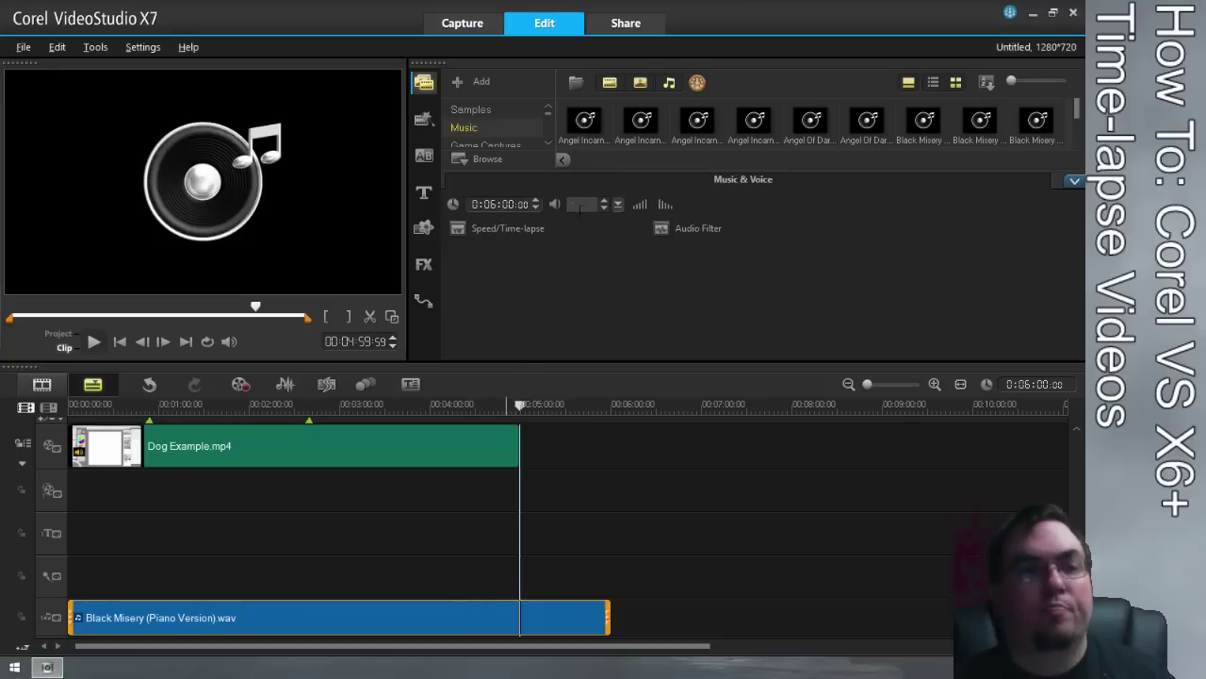
pyautogui.click(662, 204)
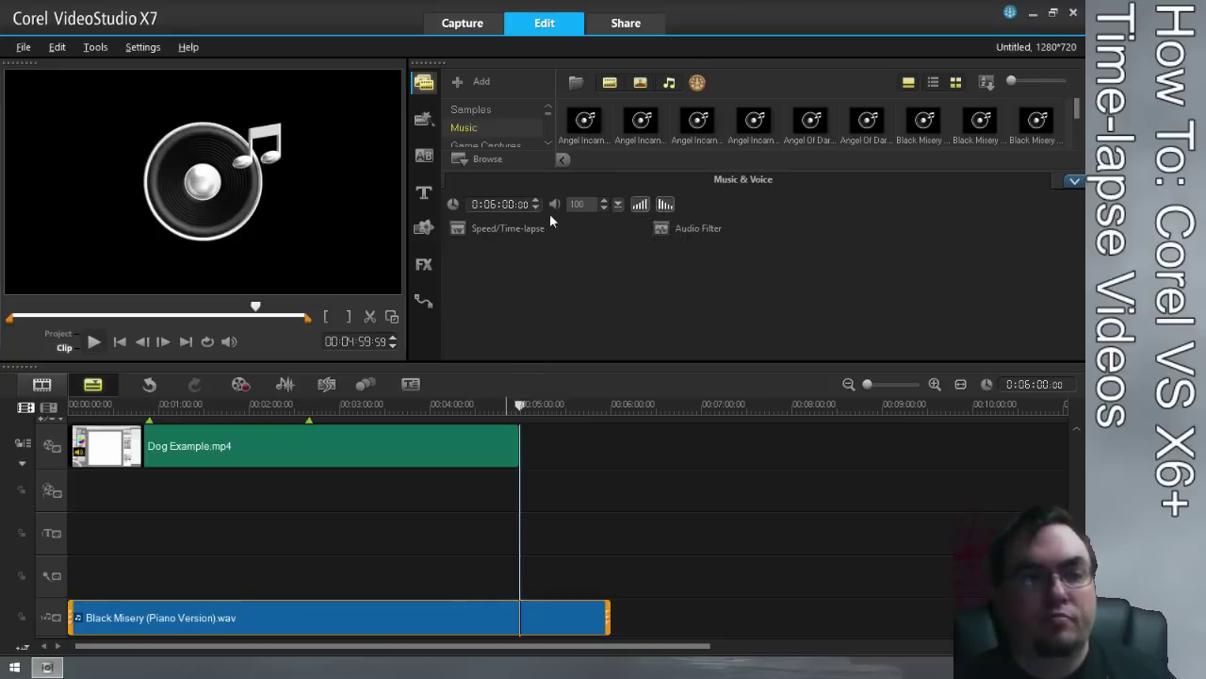
pyautogui.click(504, 229)
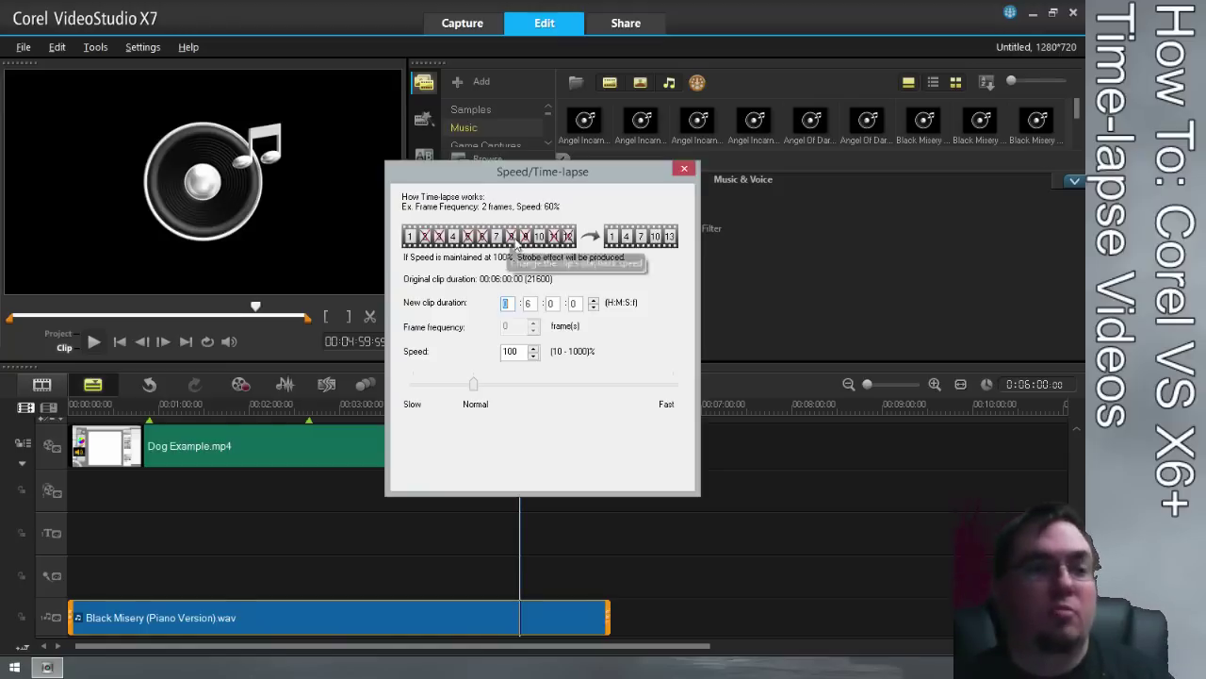
pyautogui.click(528, 302)
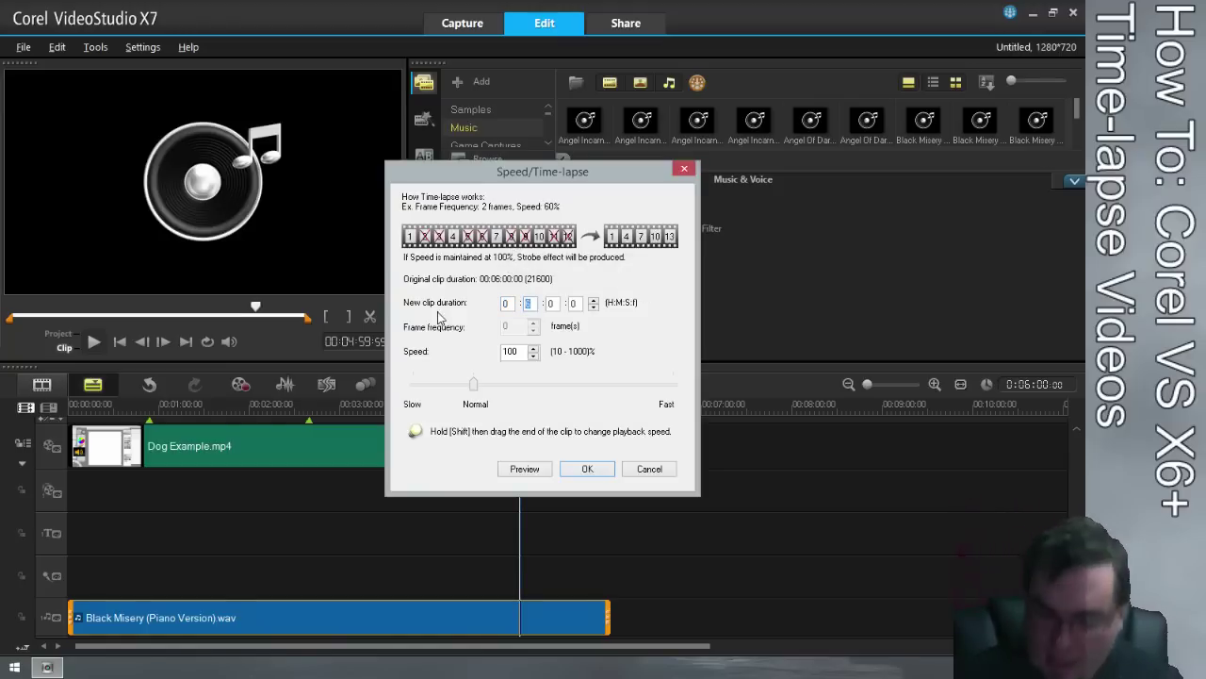
pyautogui.write('5')
pyautogui.press('Return')
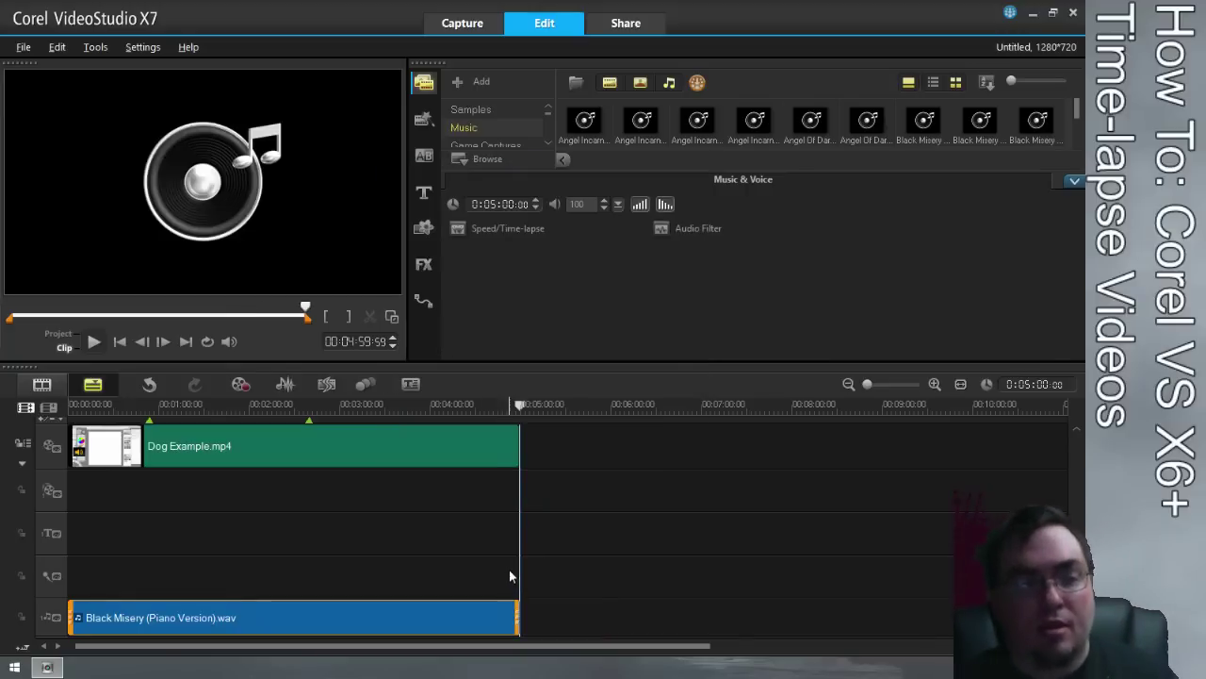
# Play back the 5-minute project from about 00:04:32 to check the sped-up video with its music
pyautogui.moveTo(867, 384); pyautogui.dragTo(830, 387)
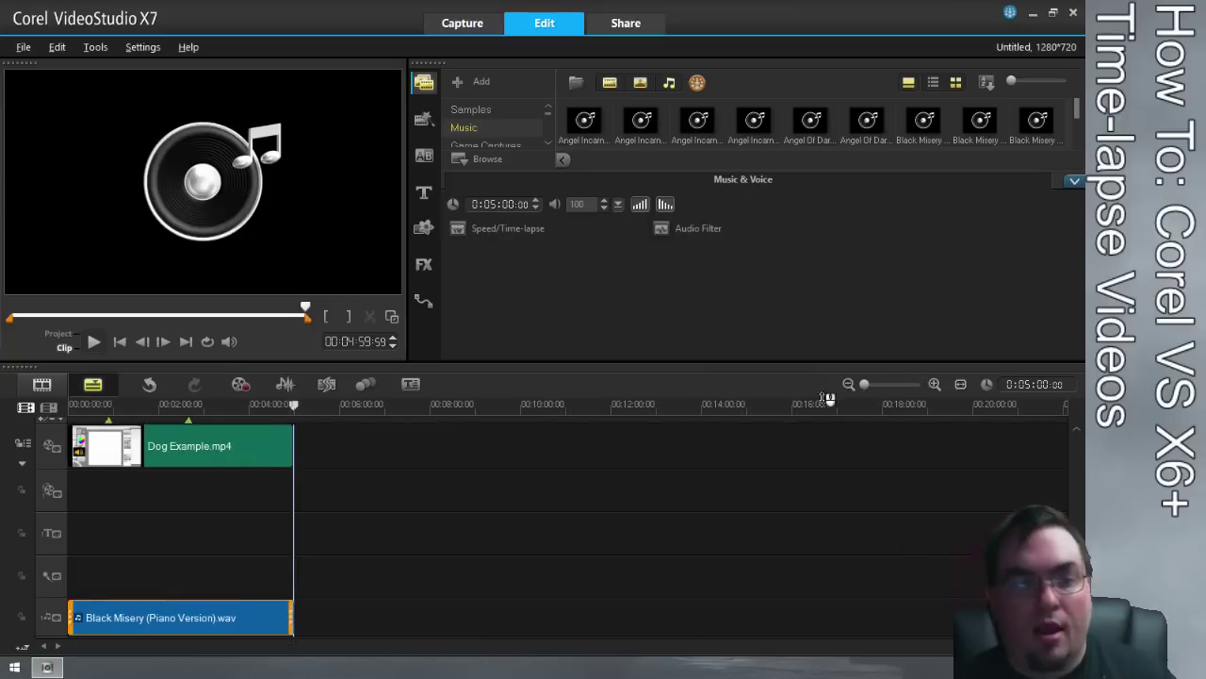
pyautogui.click(934, 385)
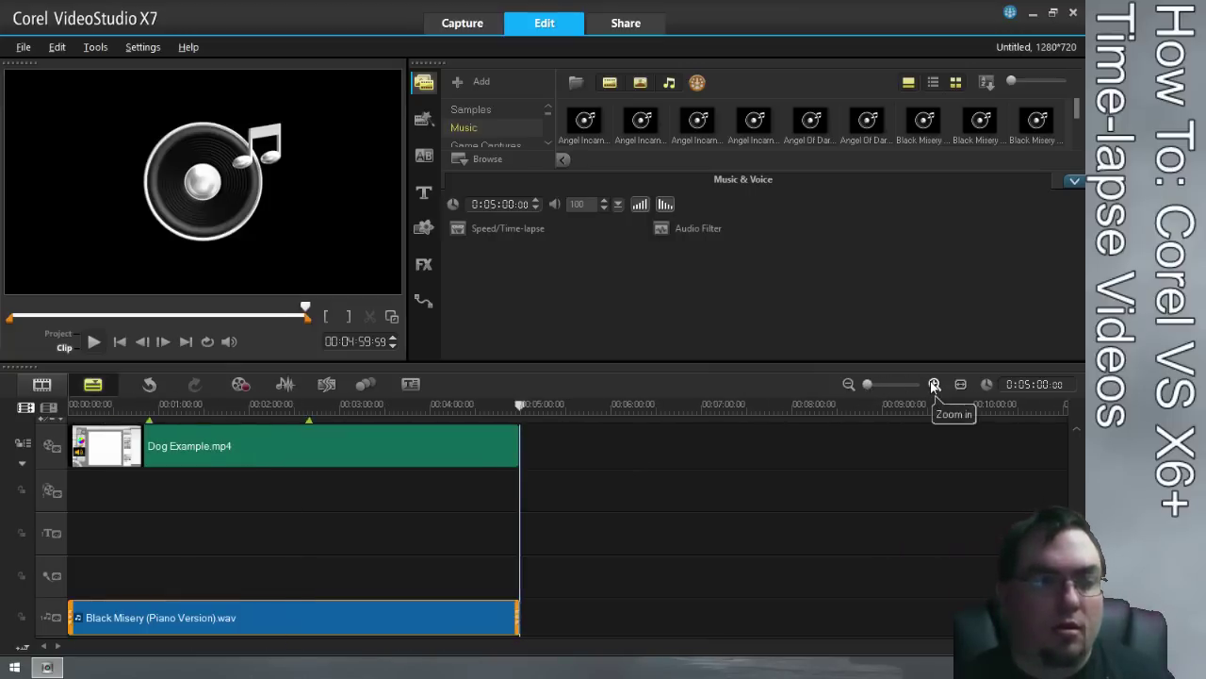
pyautogui.click(465, 571)
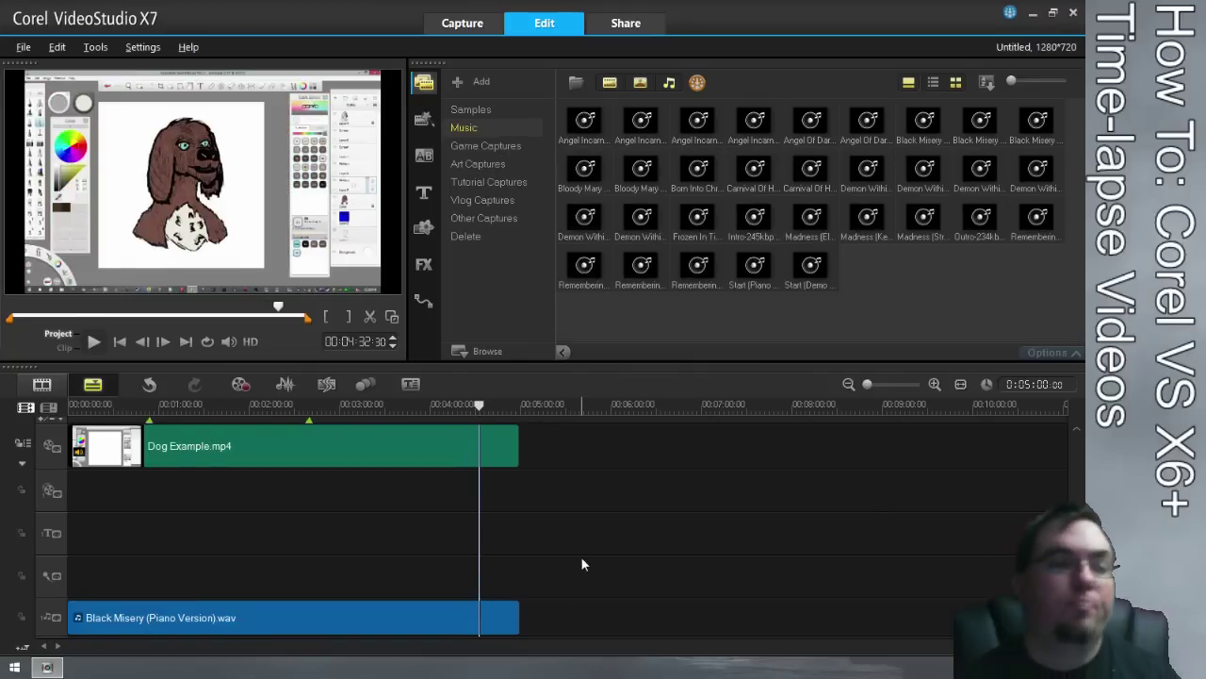
pyautogui.press('space')
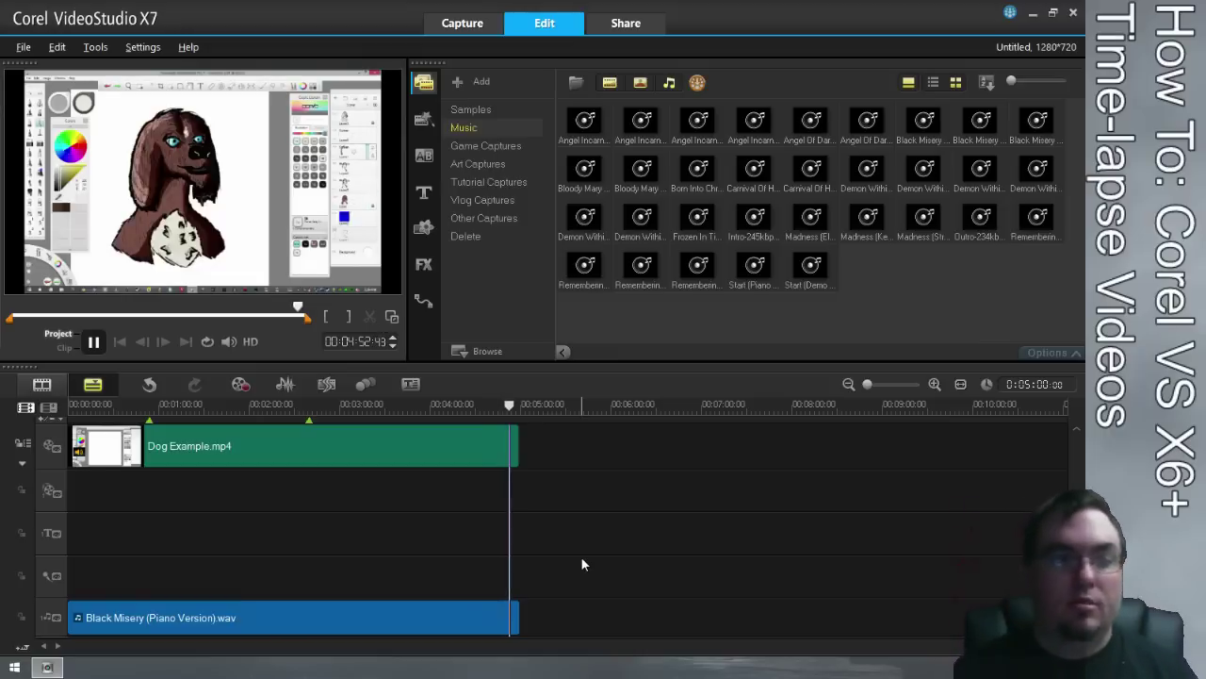
# Set the new duration of the Dog Example.mp4 clip to 10 minutes with Speed/Time-lapse
pyautogui.doubleClick(449, 457)
pyautogui.click(498, 293)
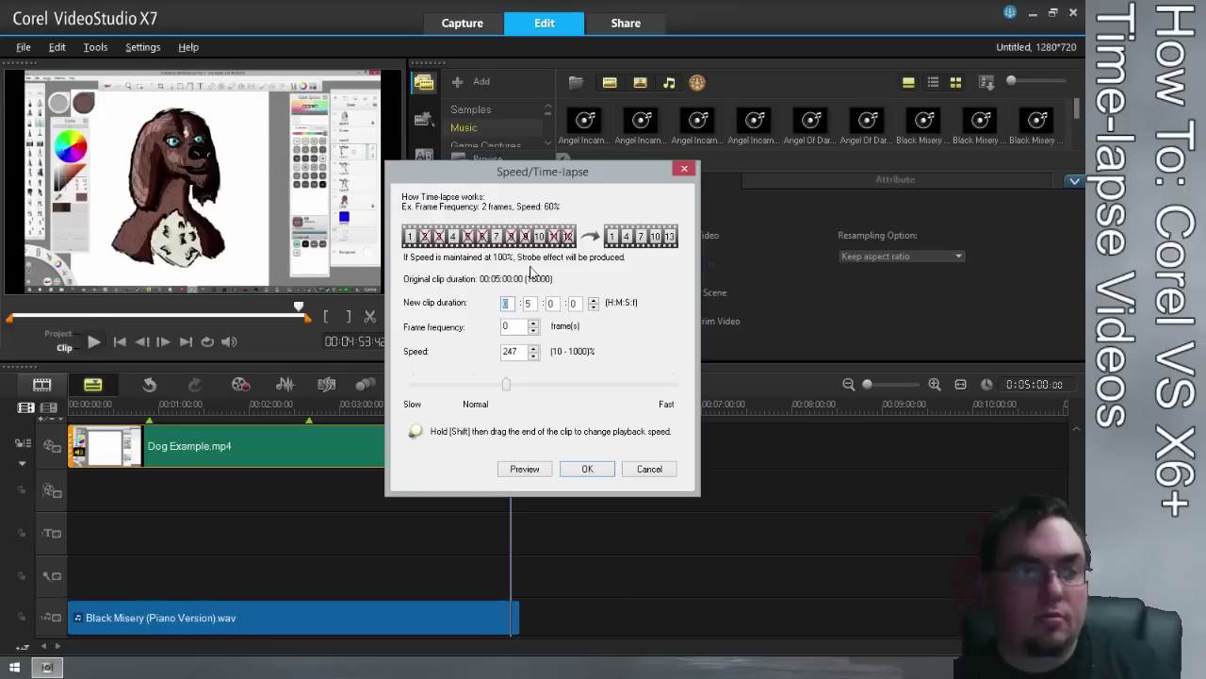
pyautogui.click(530, 303)
pyautogui.write('10')
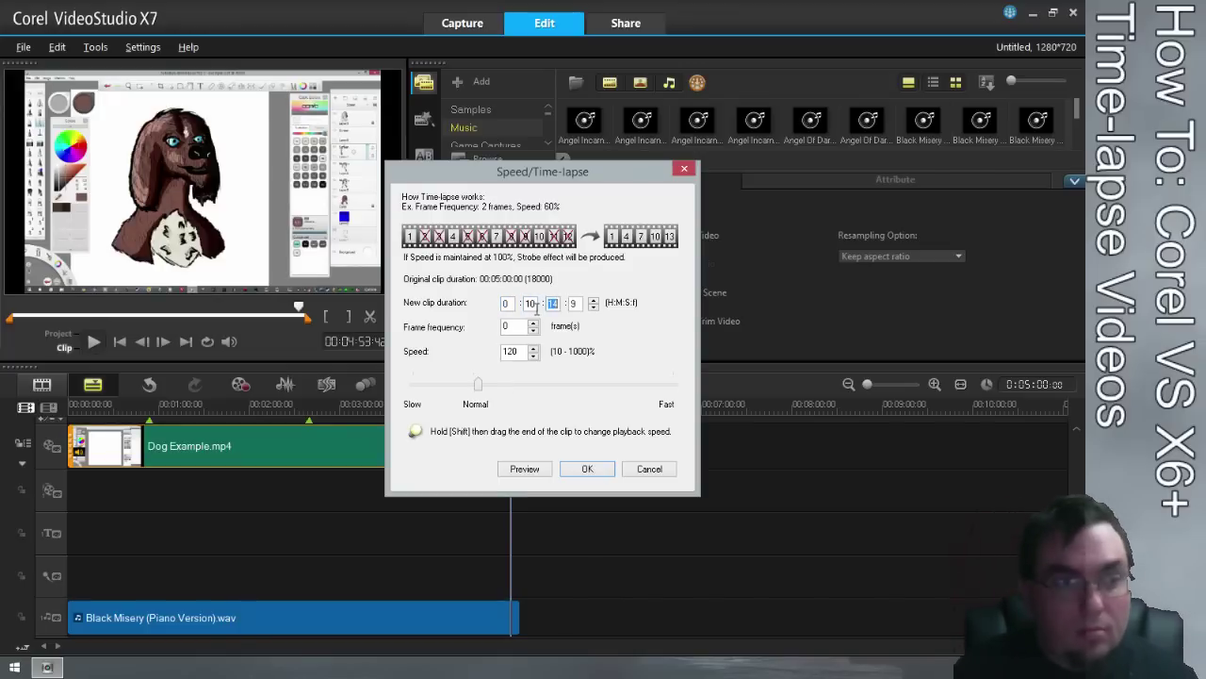
pyautogui.press('Return')
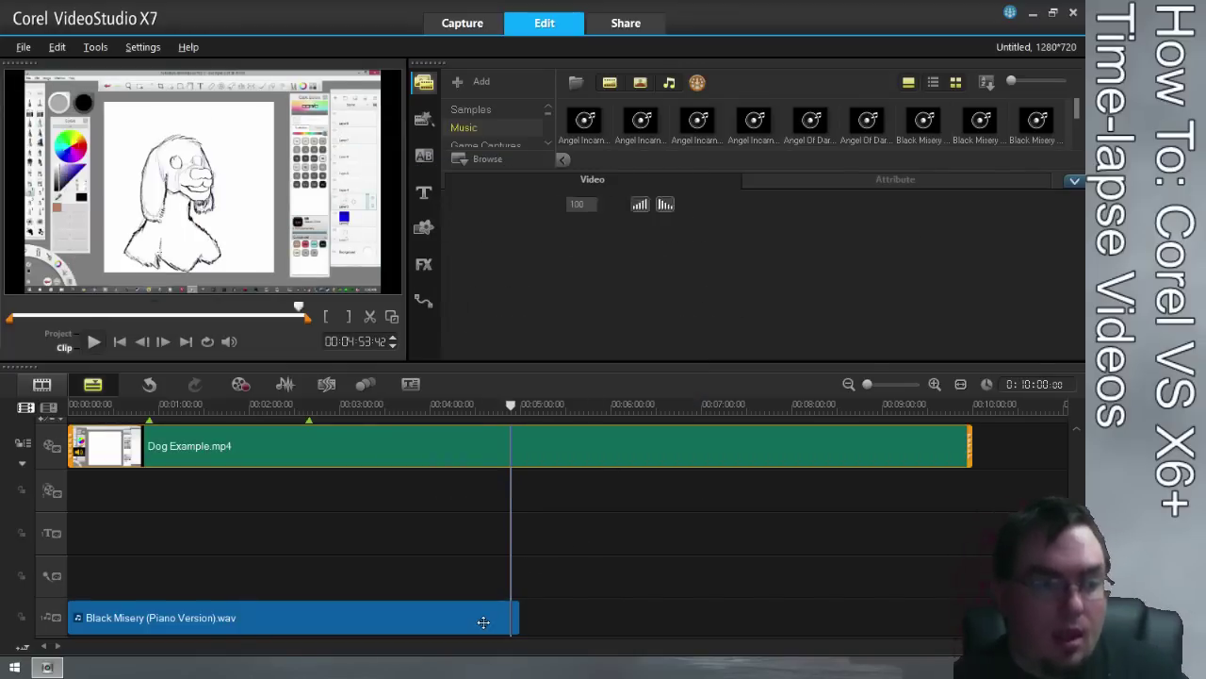
# Stretch the Black Misery music clip to 10 minutes with Speed/Time-lapse
pyautogui.click(483, 622)
pyautogui.click(488, 232)
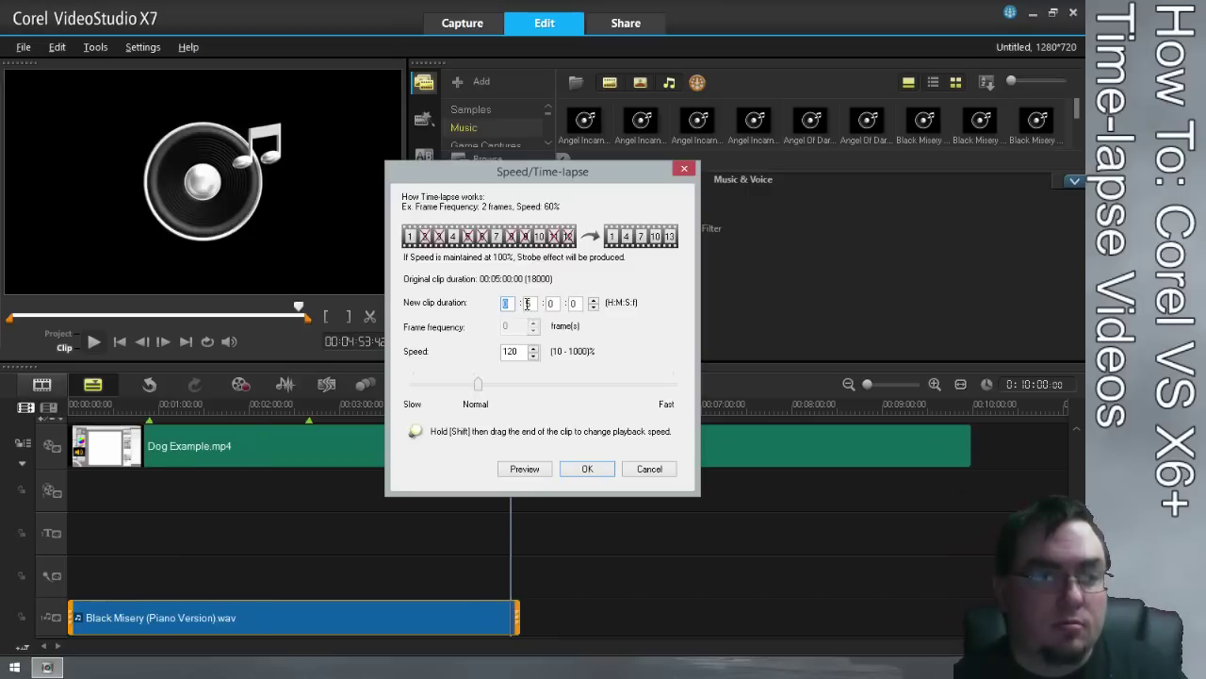
pyautogui.write('10')
pyautogui.press('Return')
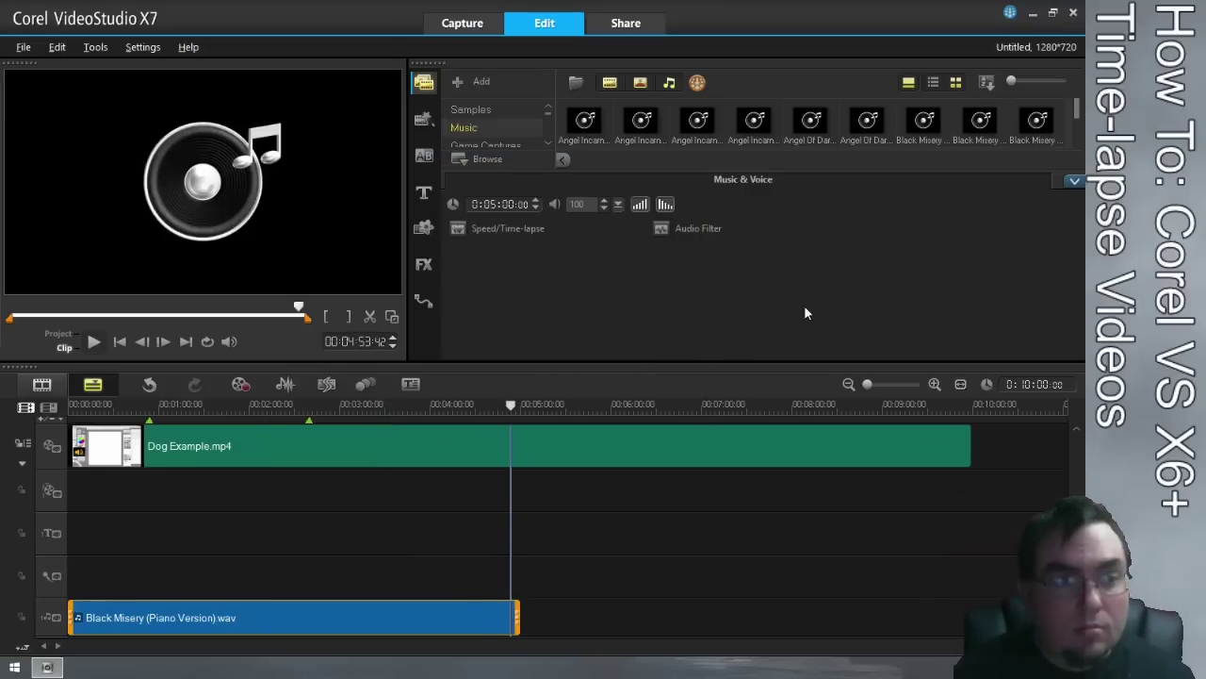
# Play back the 10-minute project from about 00:08:54 to check the slower video and music
pyautogui.click(900, 572)
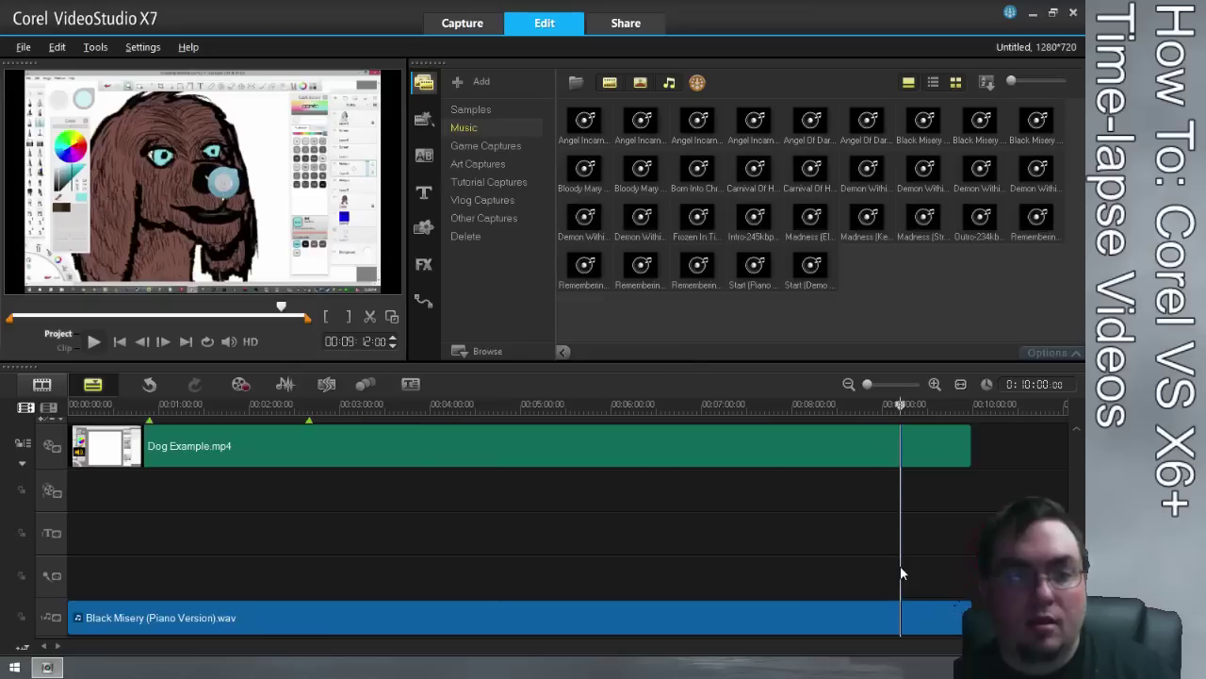
pyautogui.click(875, 573)
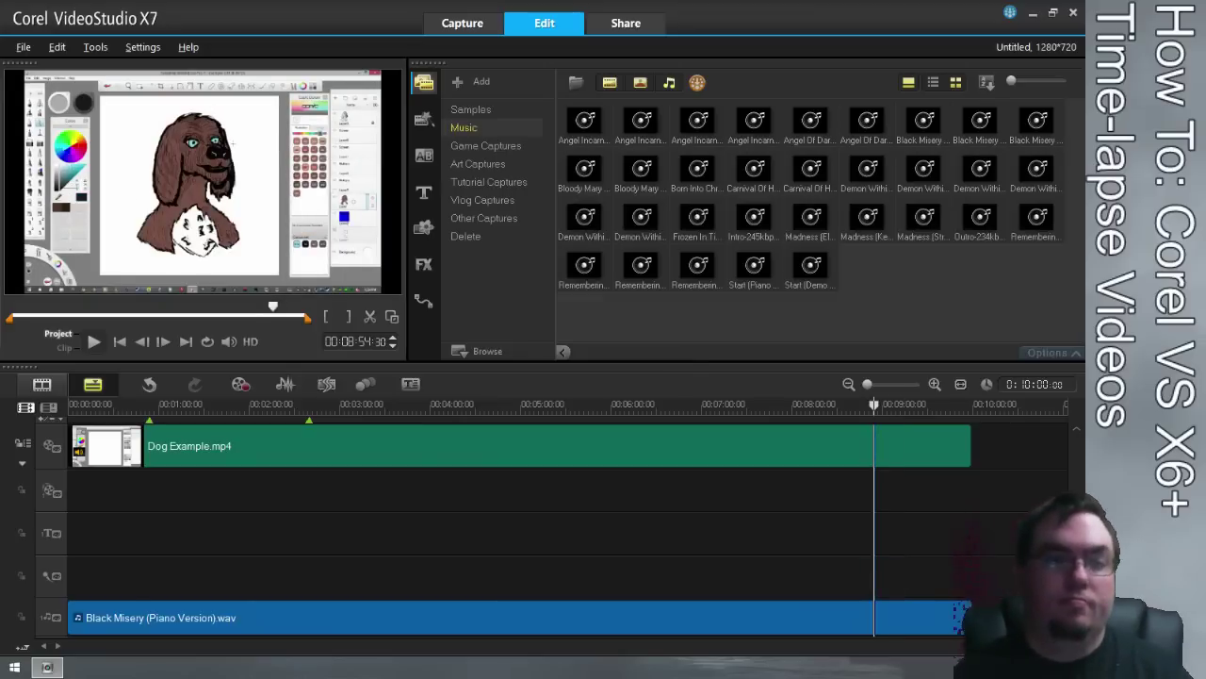
pyautogui.press('space')
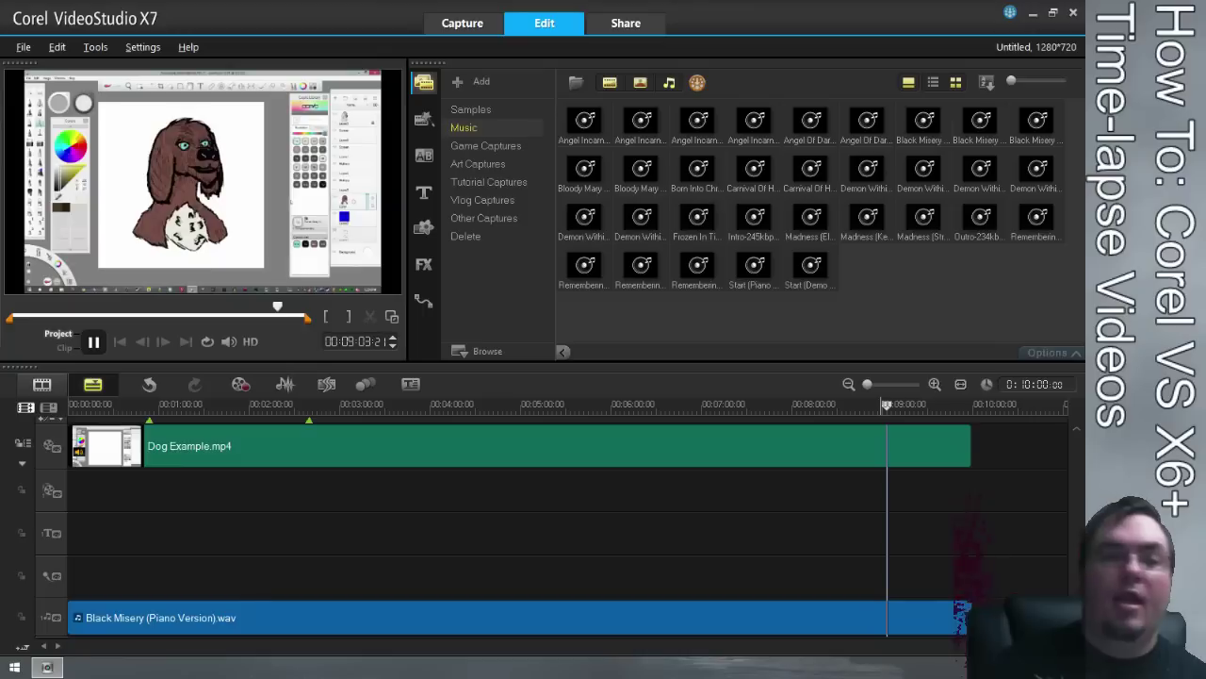
pyautogui.press('space')
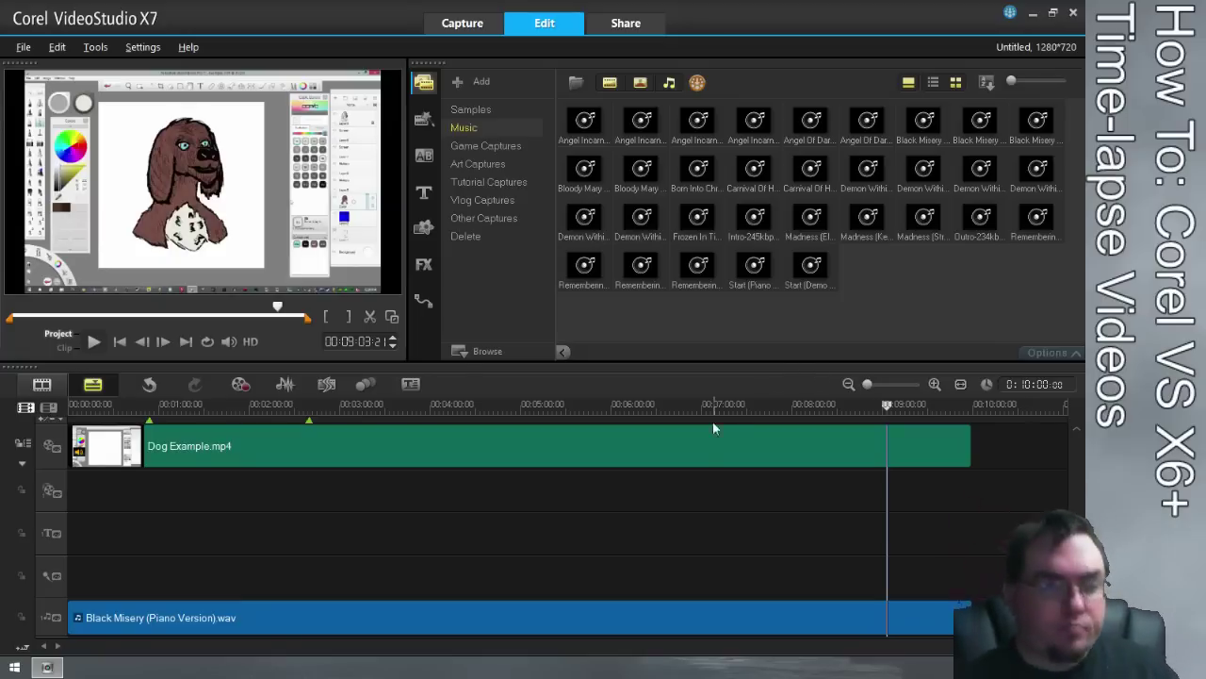
# Delete the music clip from the timeline and return the Dog Example.mp4 clip to normal speed
pyautogui.click(790, 618)
pyautogui.press('Delete')
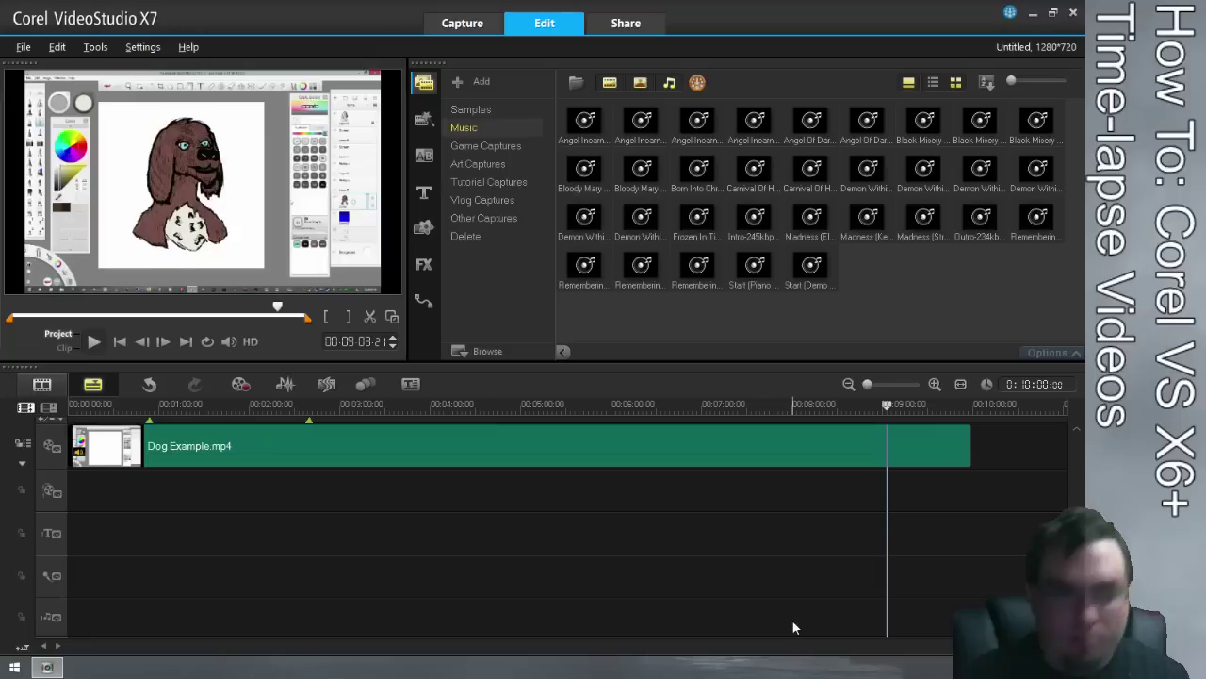
pyautogui.doubleClick(716, 447)
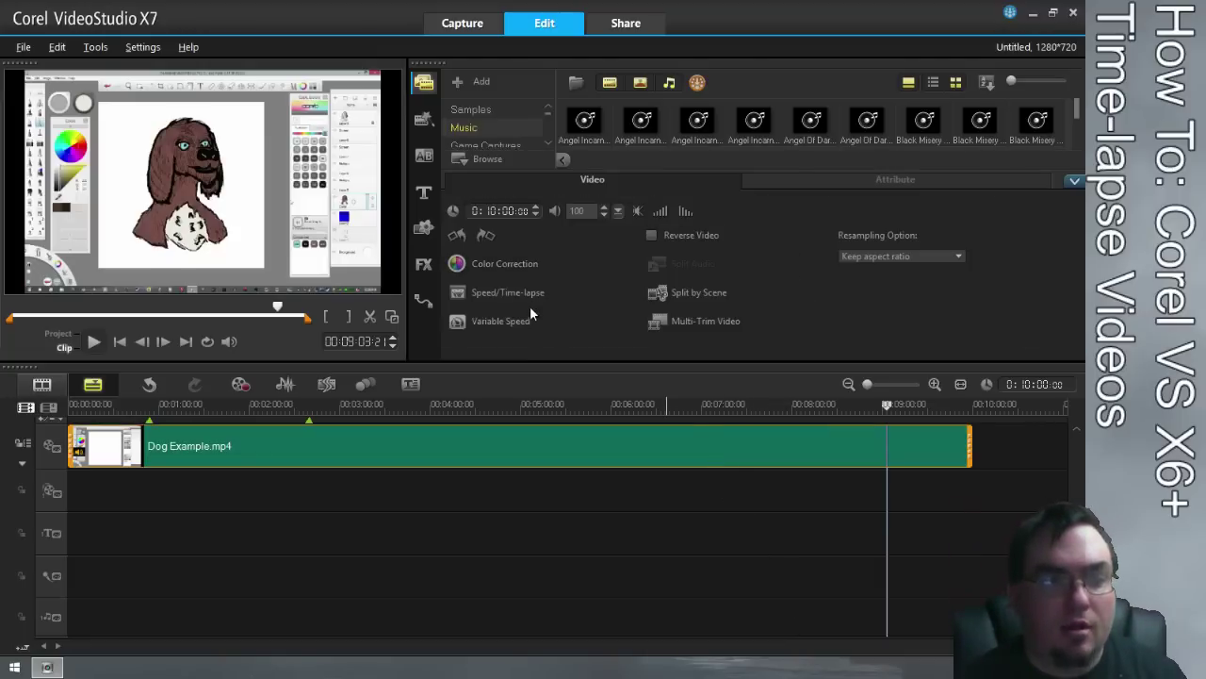
pyautogui.click(518, 296)
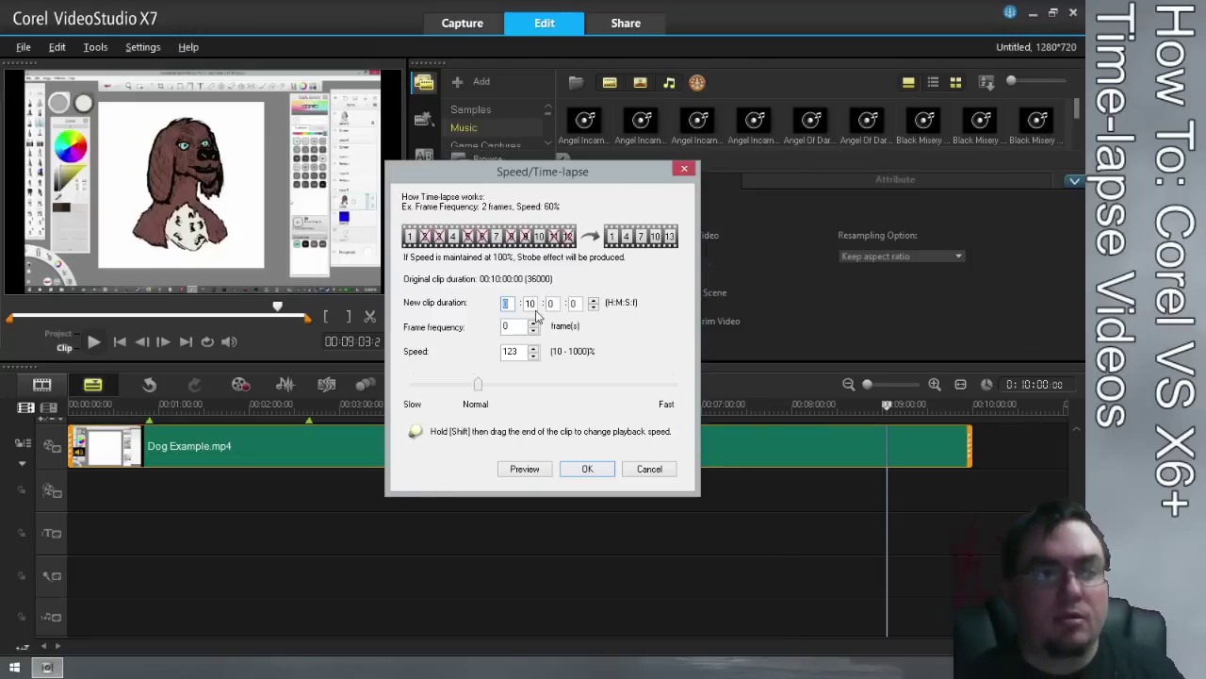
pyautogui.doubleClick(513, 352)
pyautogui.write('81')
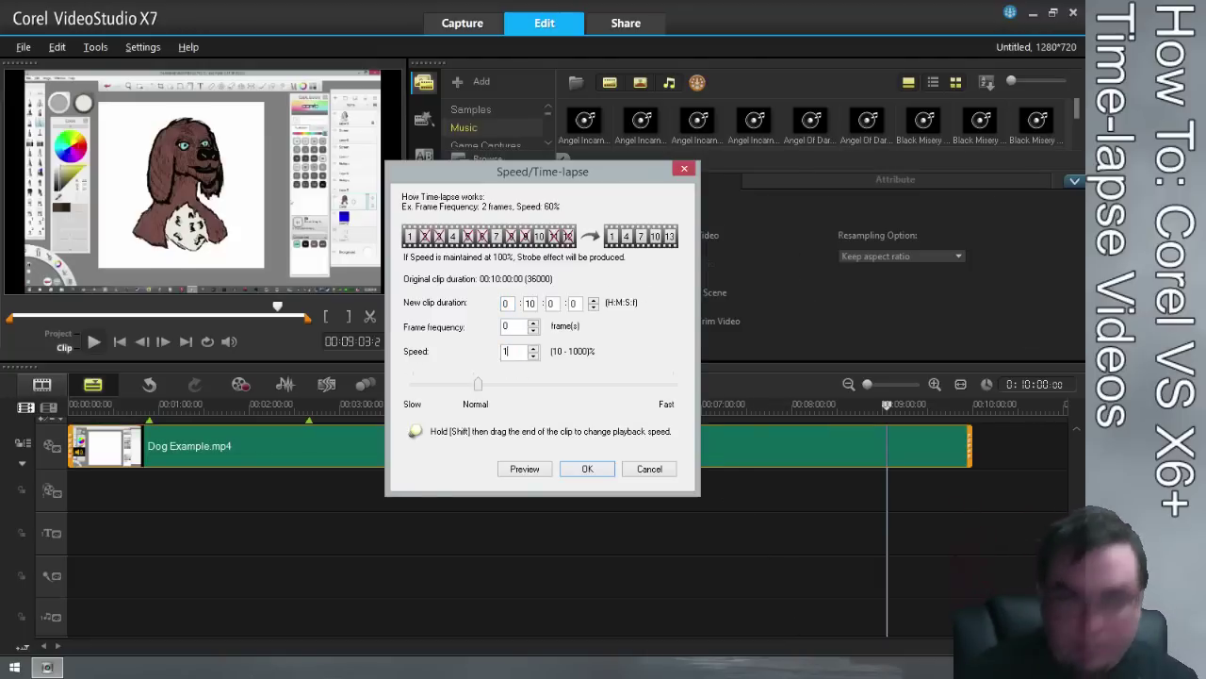
pyautogui.press('Return')
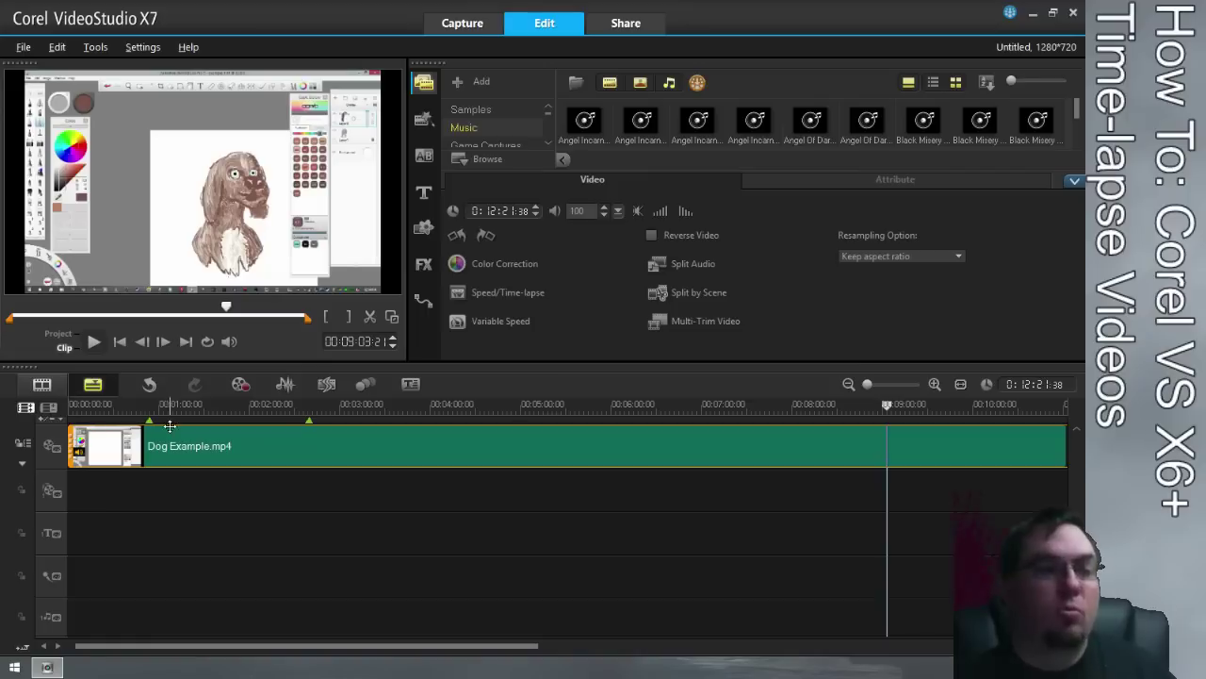
# Step the playhead through the project's cue points at 00:00:54 and 00:02:40
pyautogui.click(115, 407)
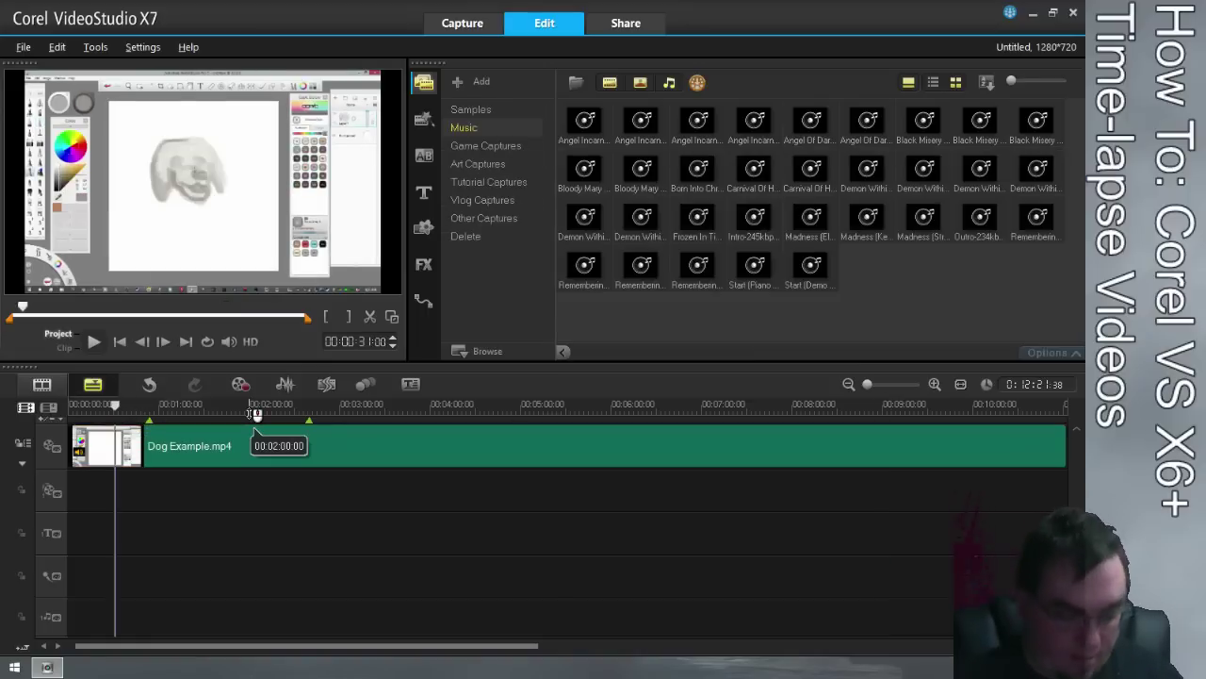
pyautogui.click(185, 343)
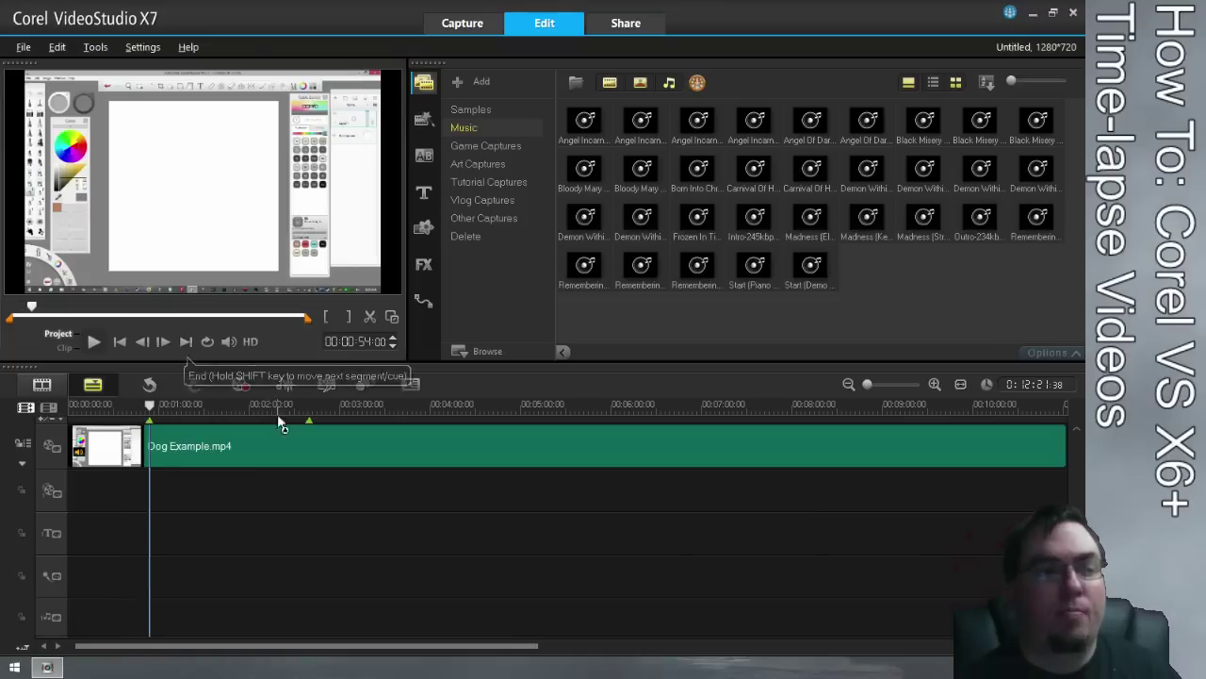
pyautogui.click(117, 343)
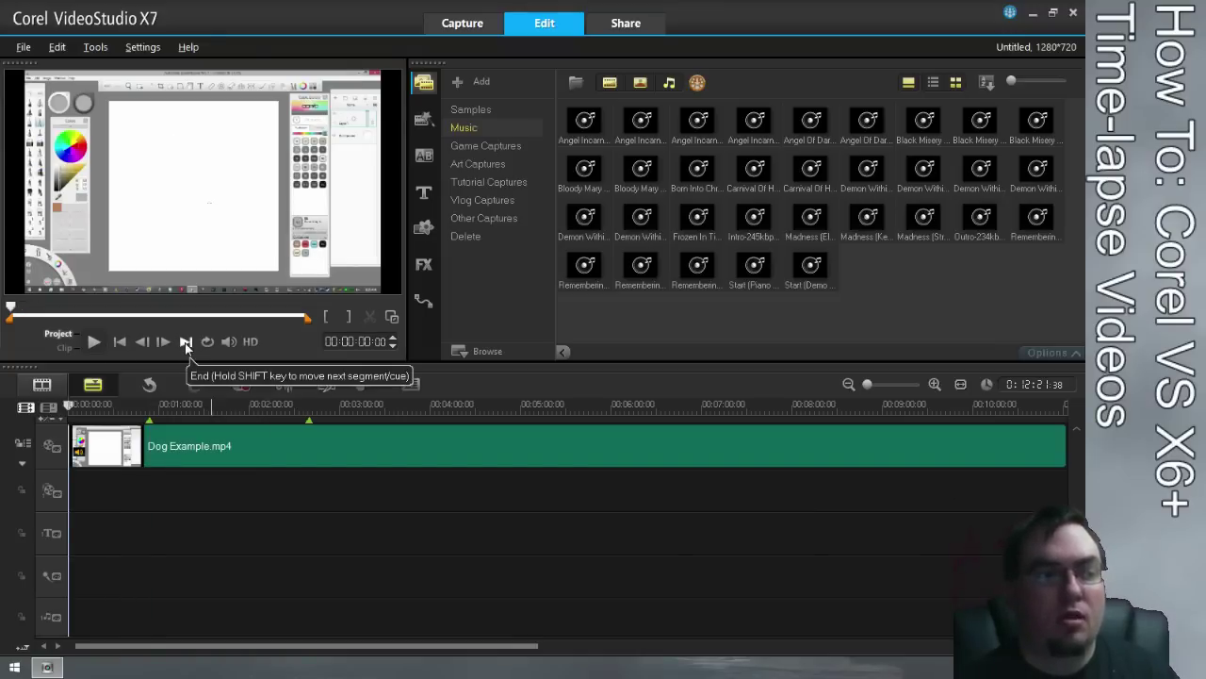
pyautogui.click(186, 343)
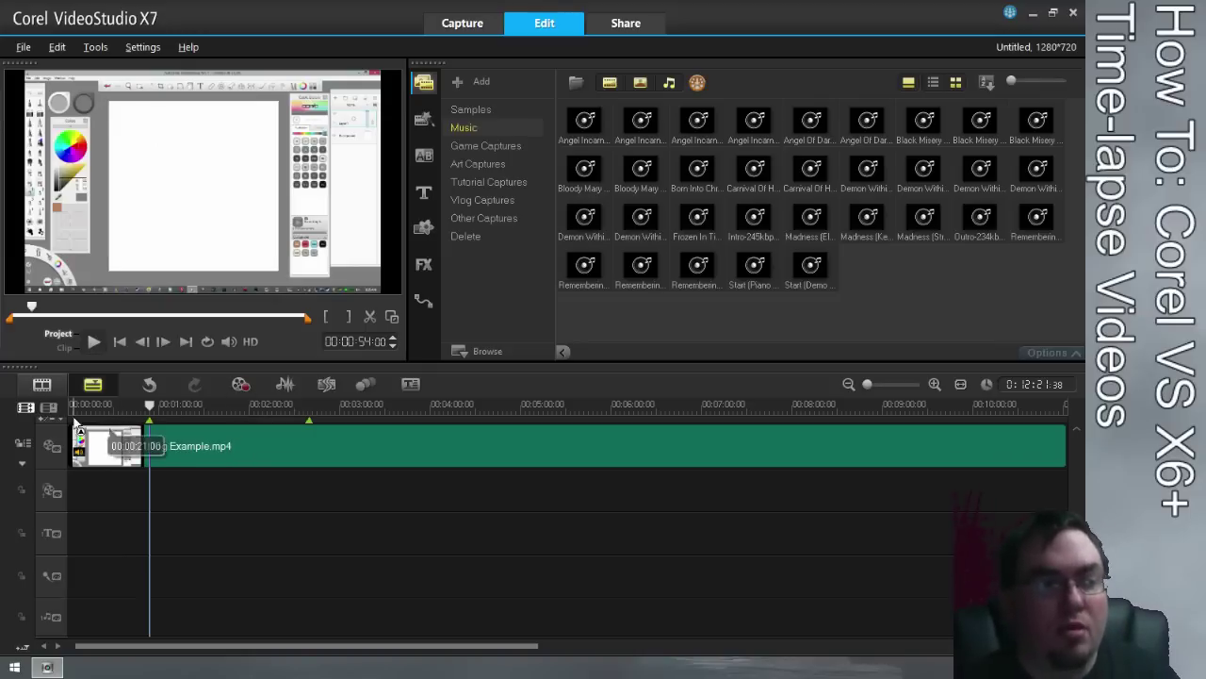
pyautogui.click(185, 343)
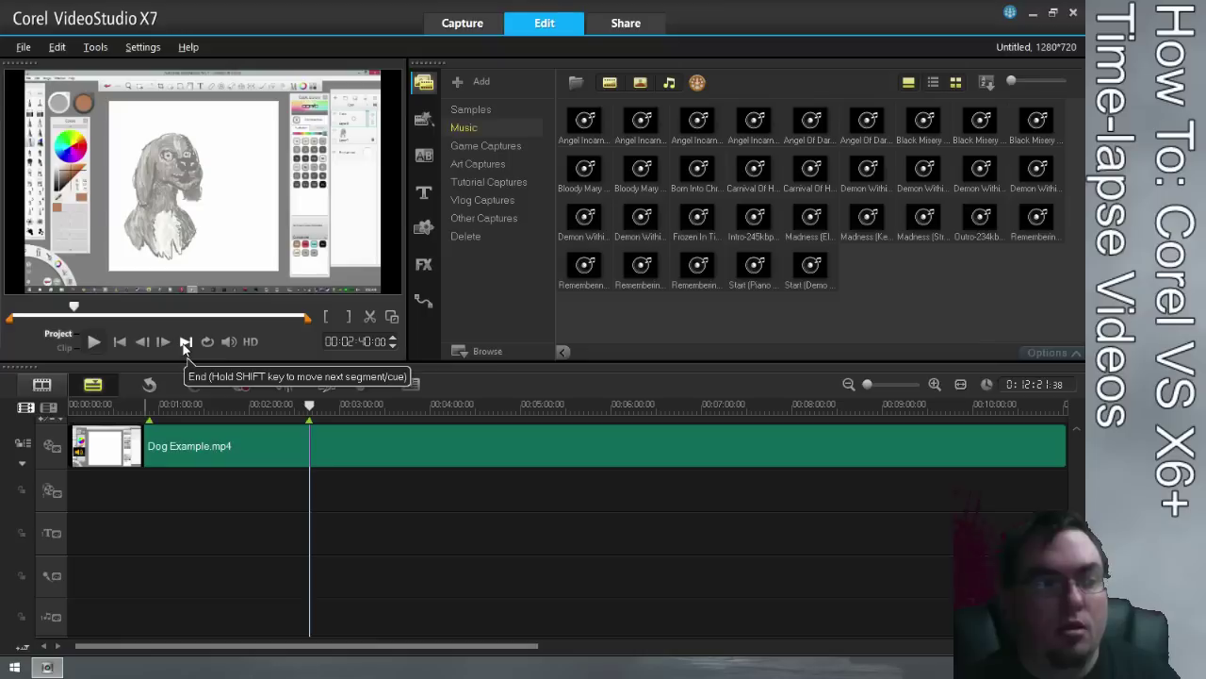
# Fit the whole project in the timeline and move the playhead from the project start to the first cue at 00:00:54
pyautogui.click(118, 343)
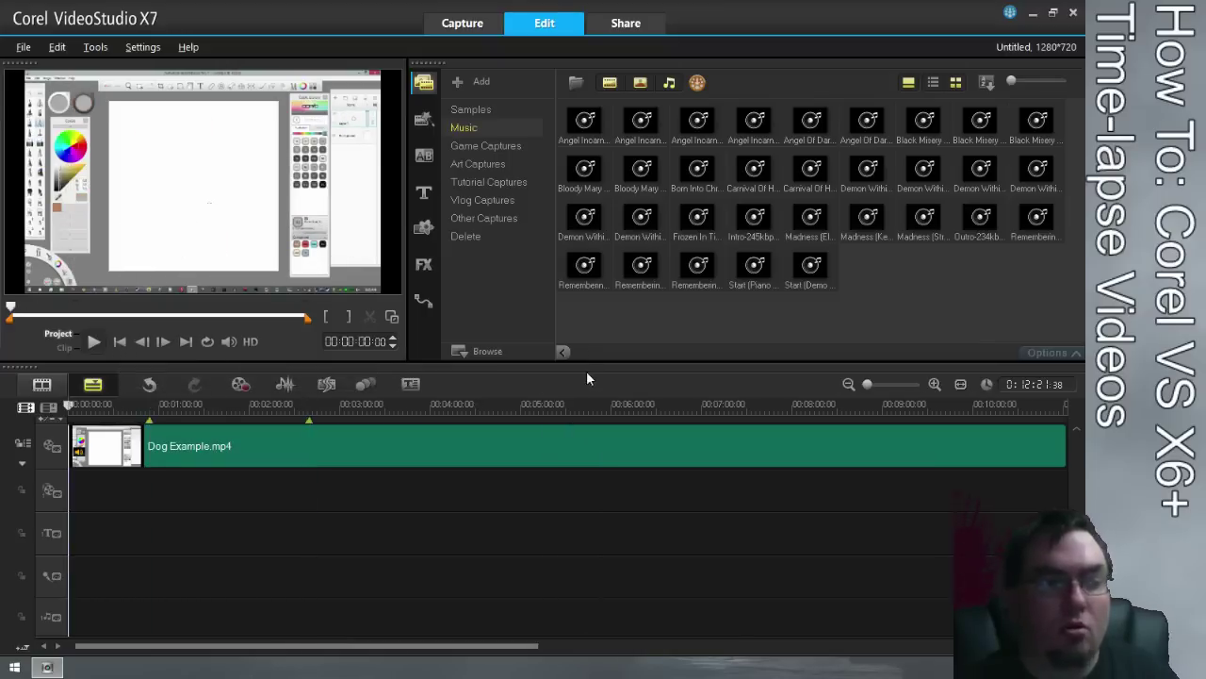
pyautogui.click(962, 386)
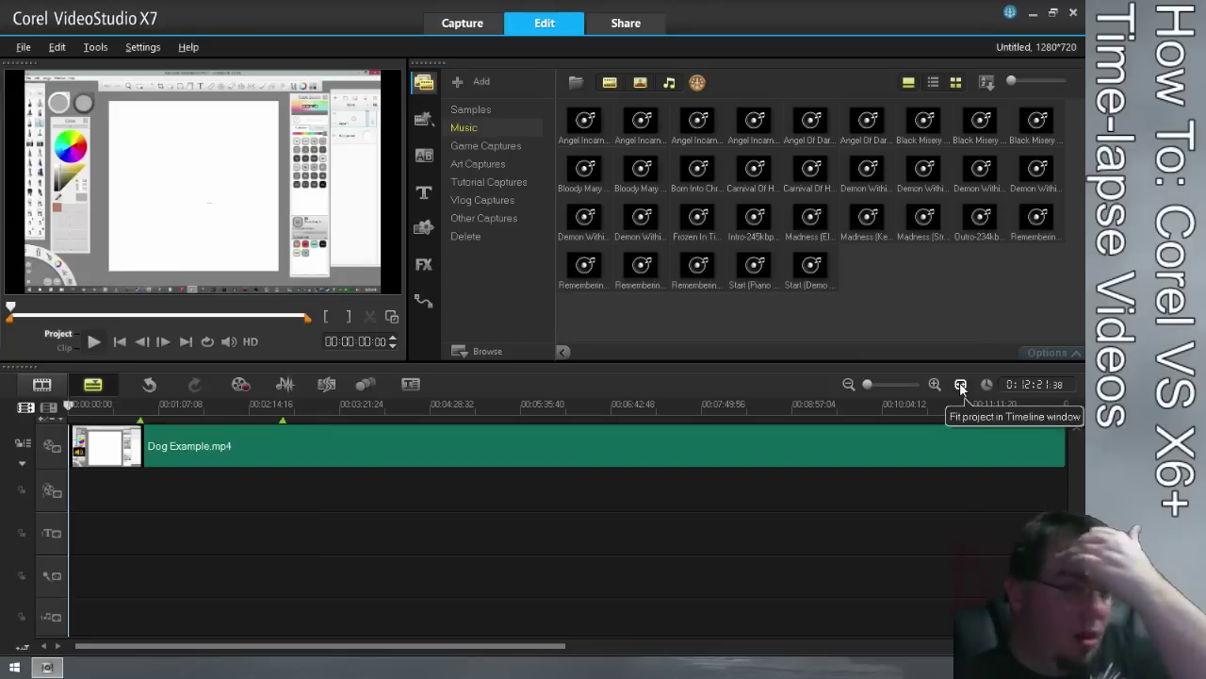
pyautogui.click(190, 340)
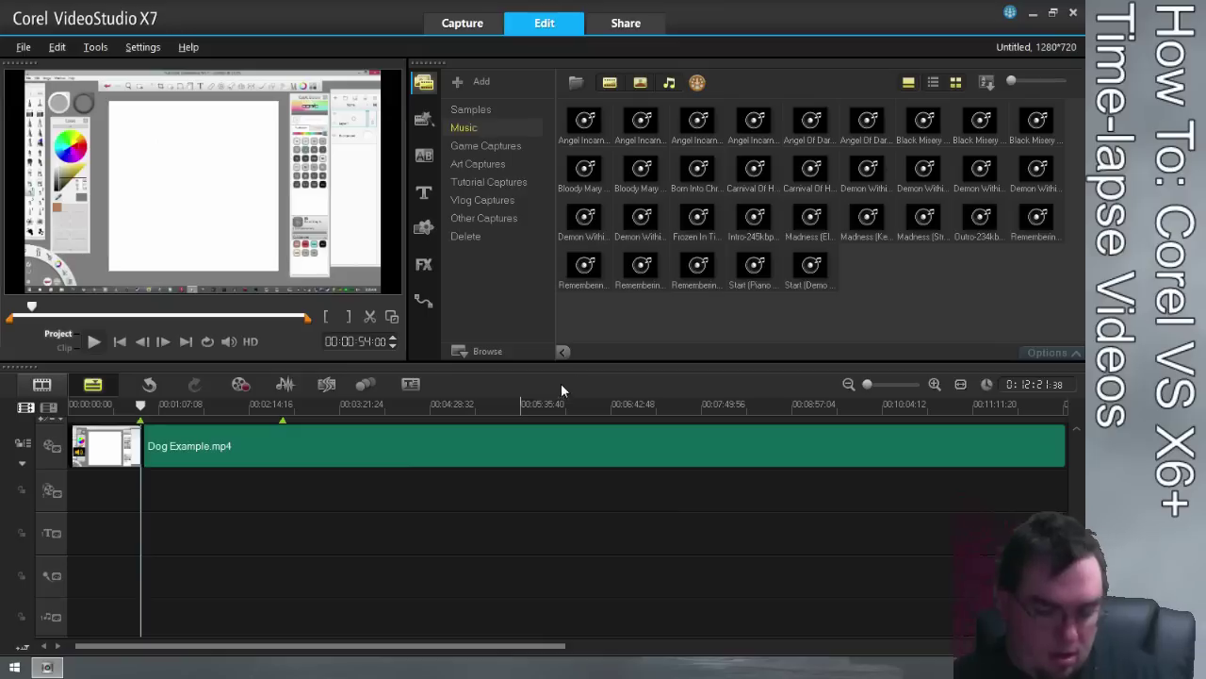
# Split the Dog Example.mp4 clip at the 00:00:54 and 00:02:40 cue points
pyautogui.press('s')
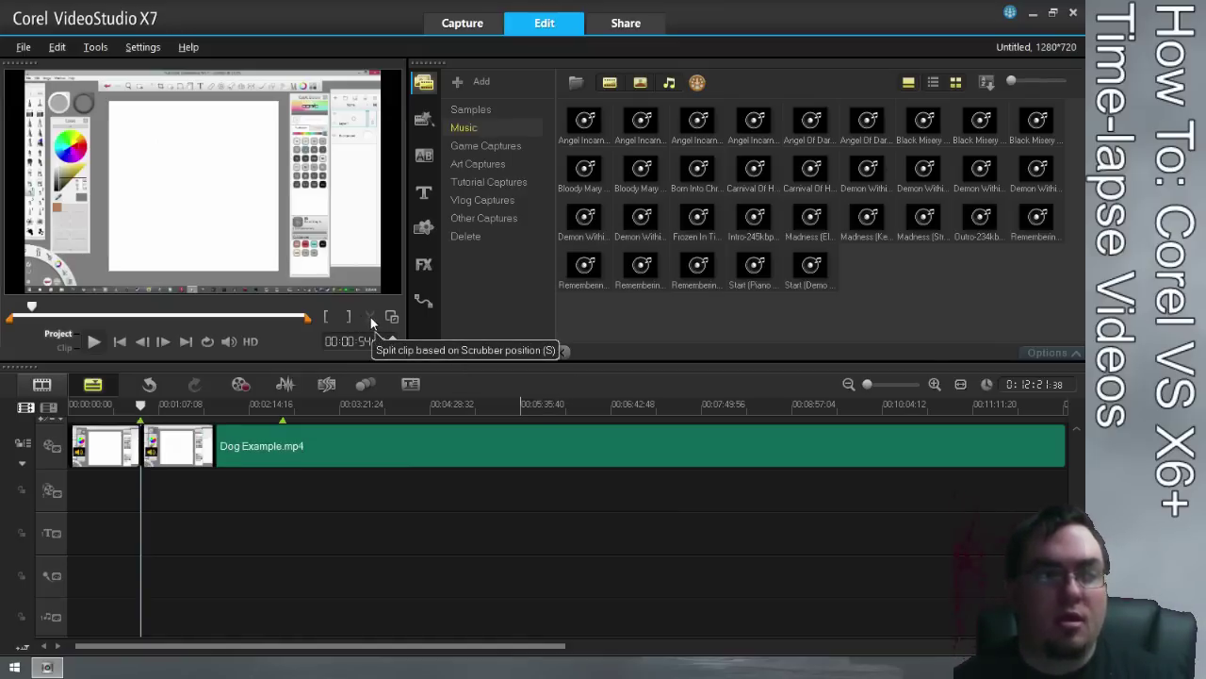
pyautogui.keyDown('shift'); pyautogui.click(187, 341); pyautogui.keyUp('shift')
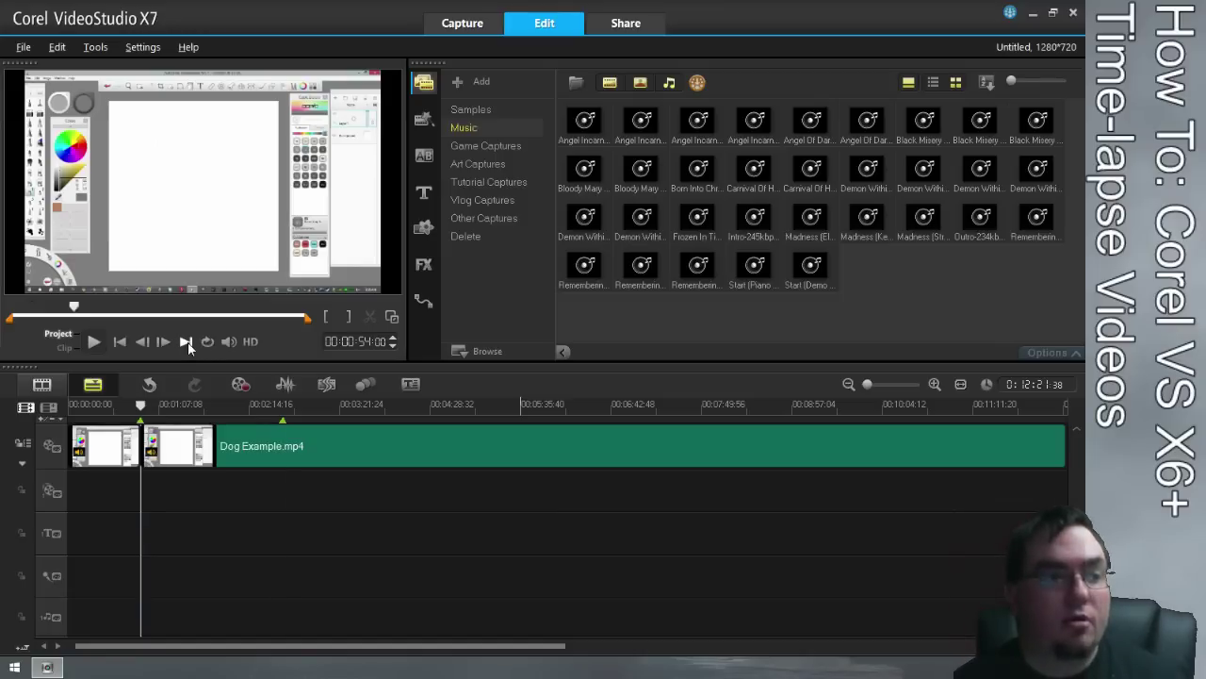
pyautogui.press('s')
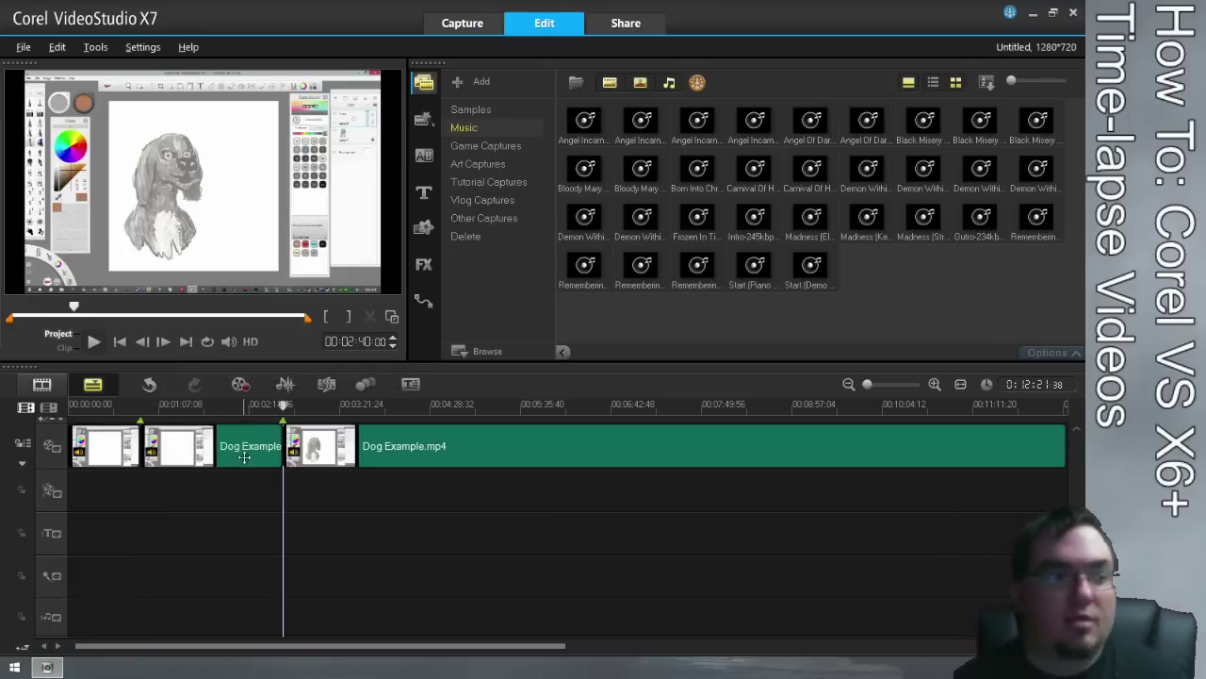
# Set the Speed/Time-lapse speed of the middle segment between the two cues to 1000%
pyautogui.doubleClick(179, 446)
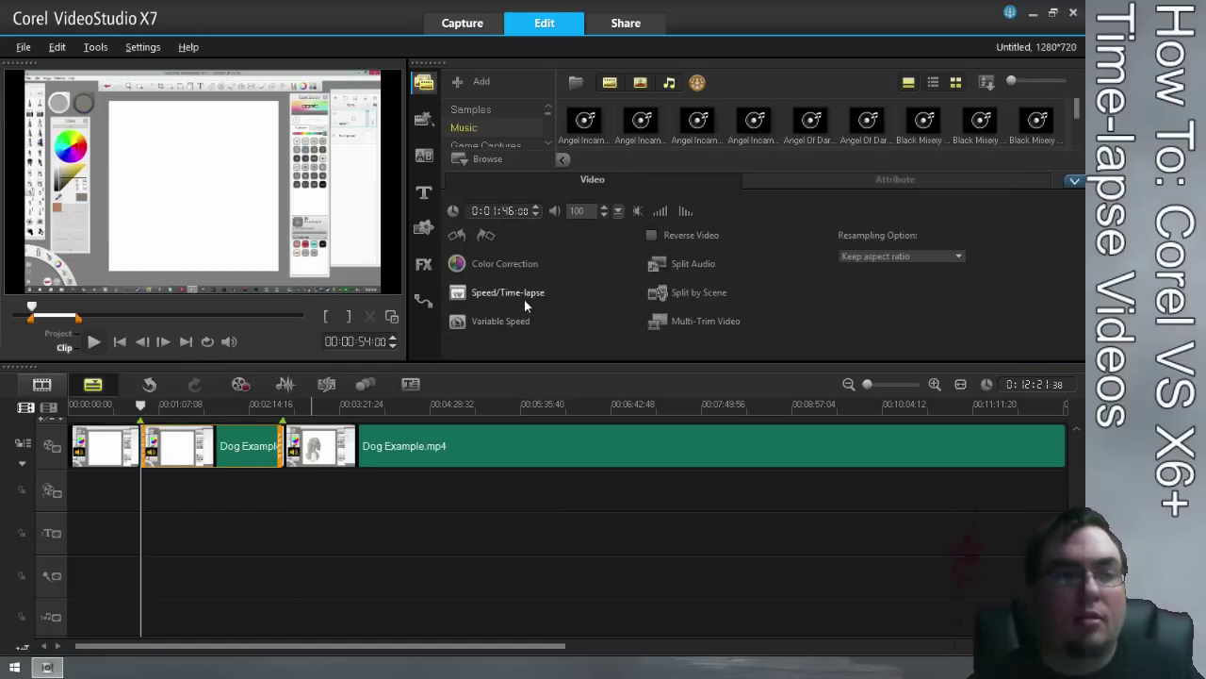
pyautogui.click(524, 298)
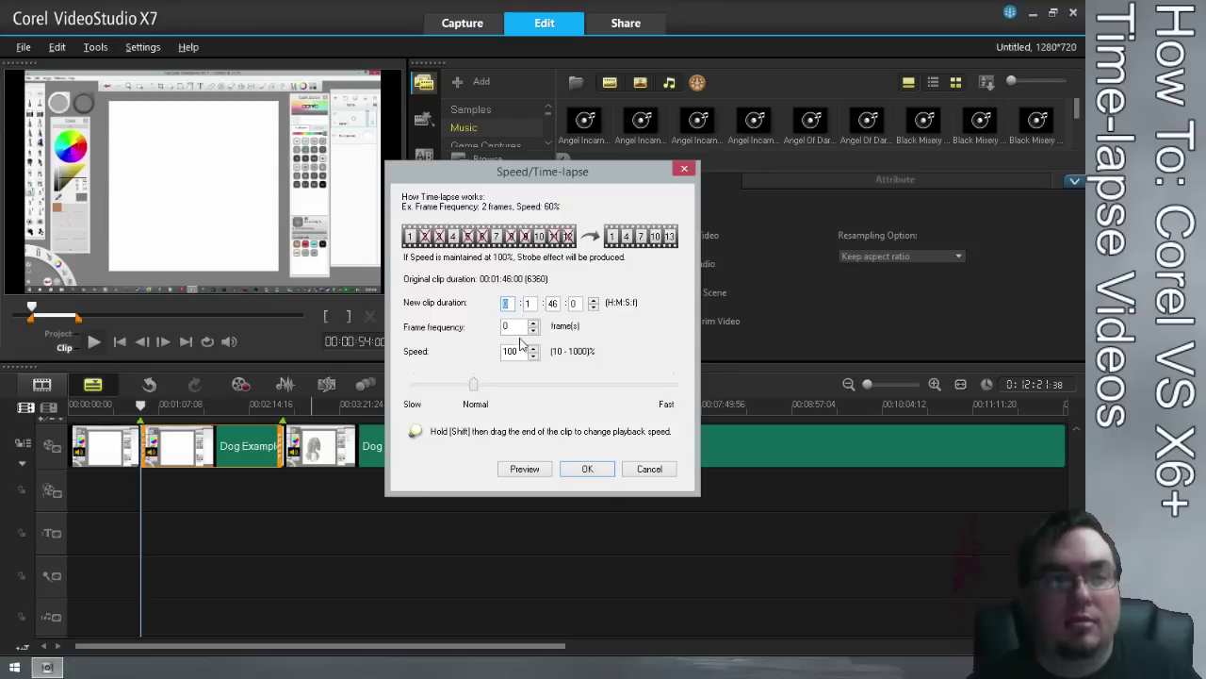
pyautogui.moveTo(474, 386); pyautogui.dragTo(651, 408)
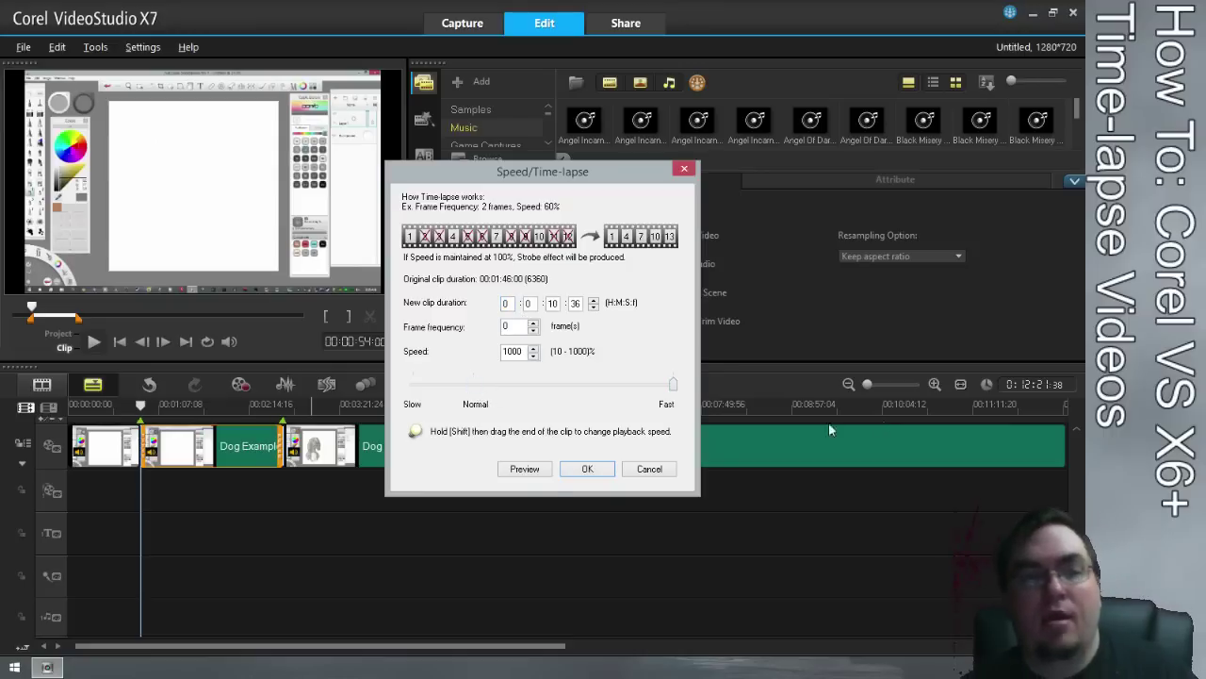
pyautogui.click(587, 468)
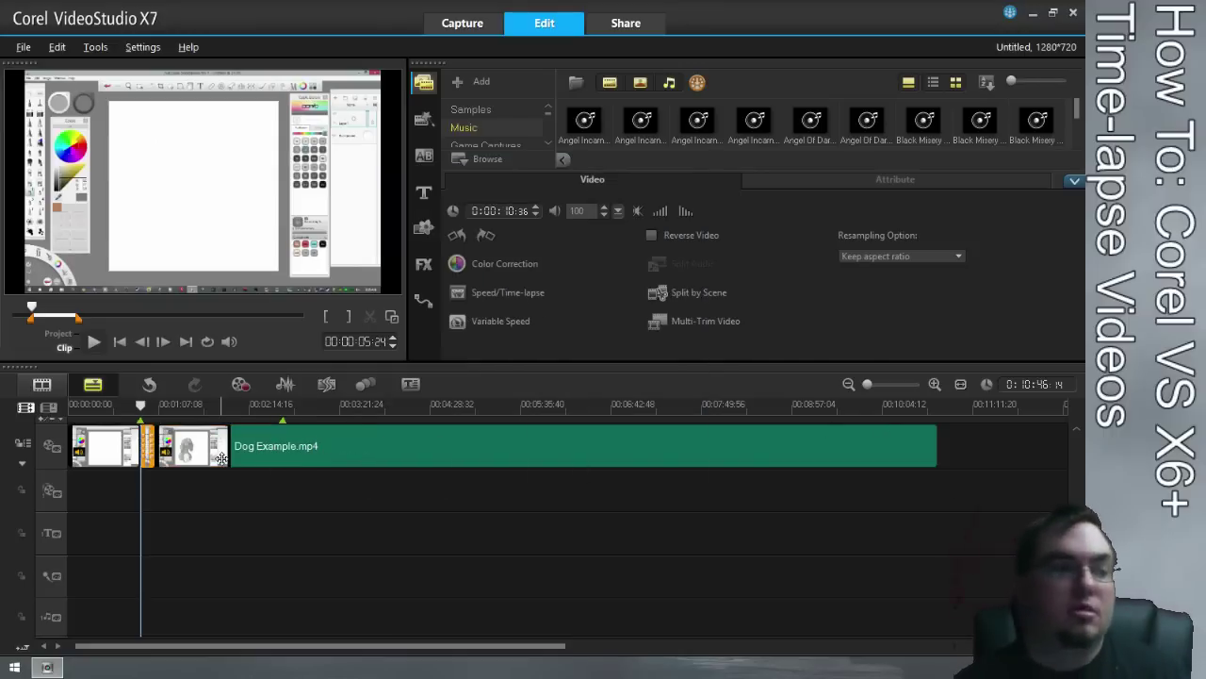
# Play back the project from about 00:00:49 through the sped-up middle segment to check the speed change
pyautogui.click(135, 474)
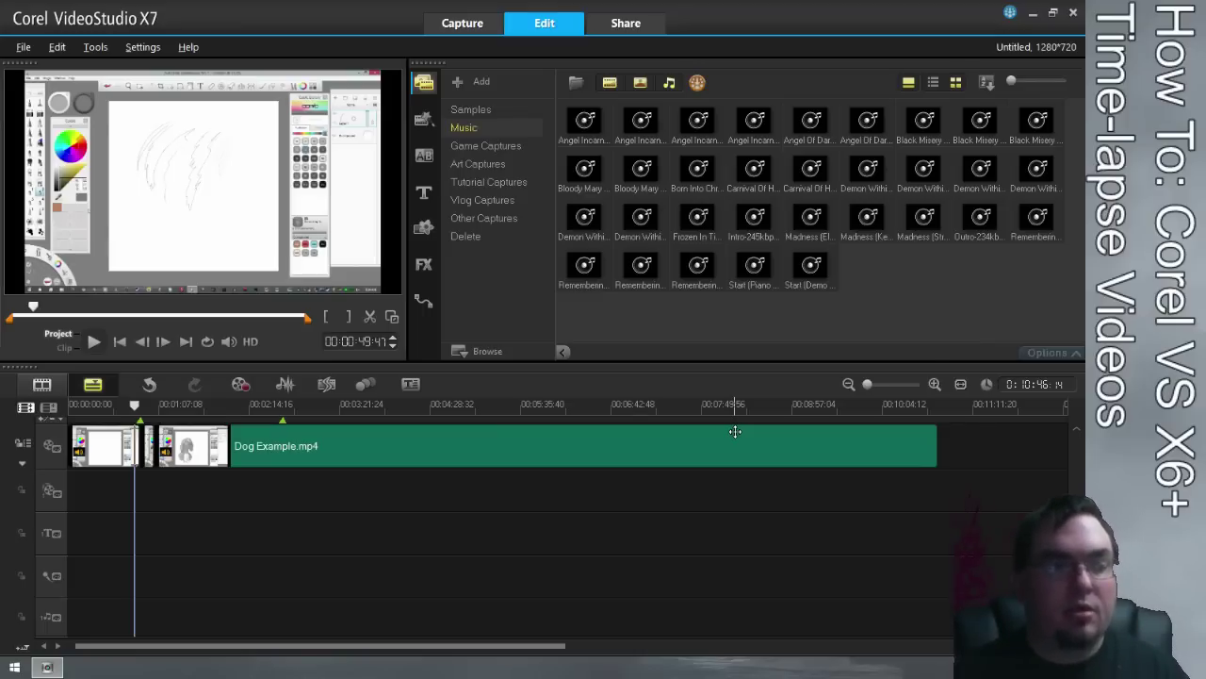
pyautogui.press('space')
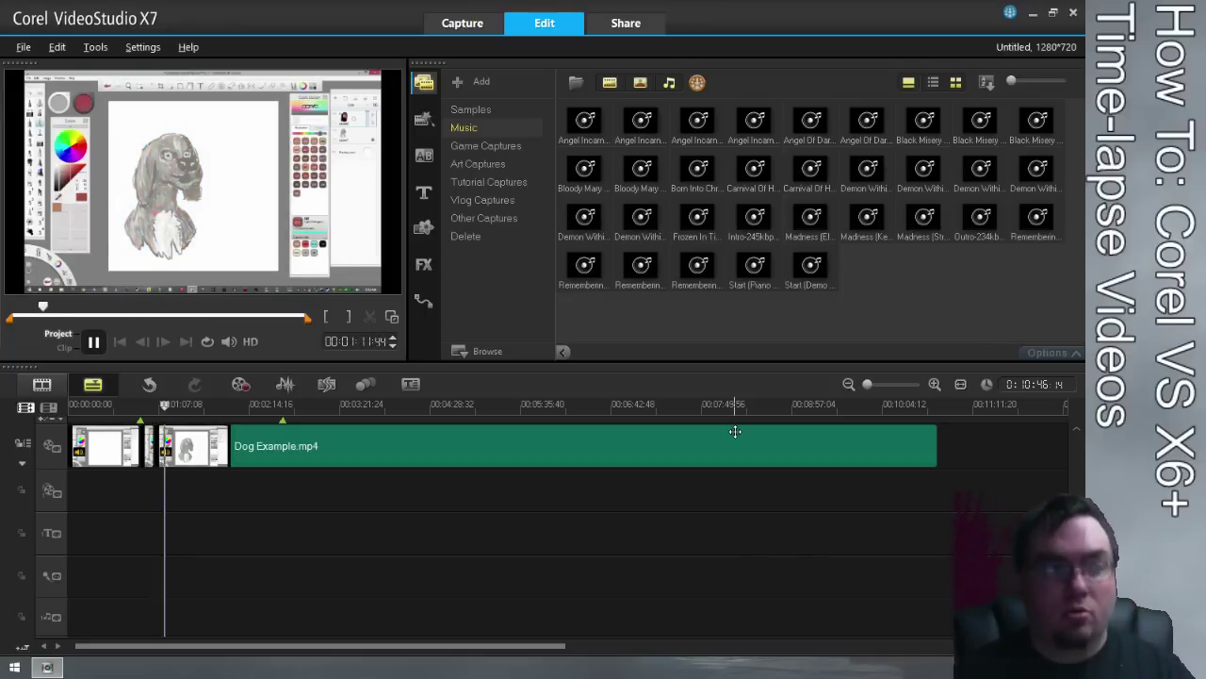
pyautogui.press('space')
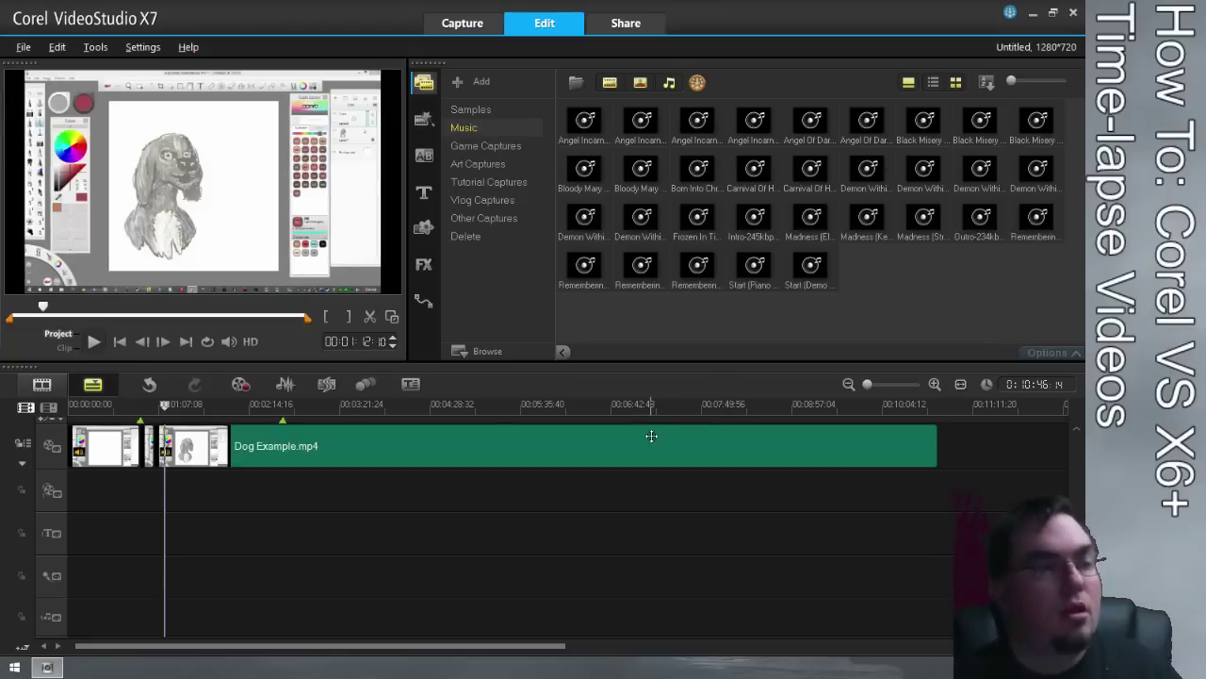
# Undo the middle segment's speed change and both clip splits
pyautogui.click(148, 447)
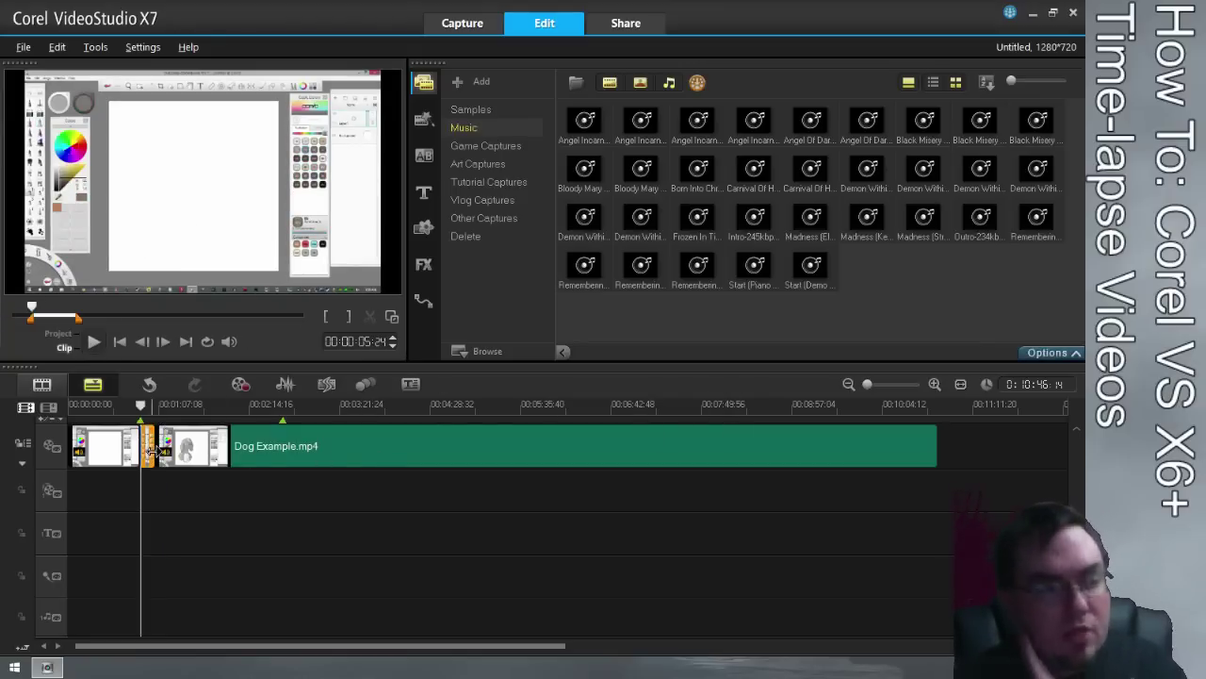
pyautogui.hotkey('ctrl', 'z')
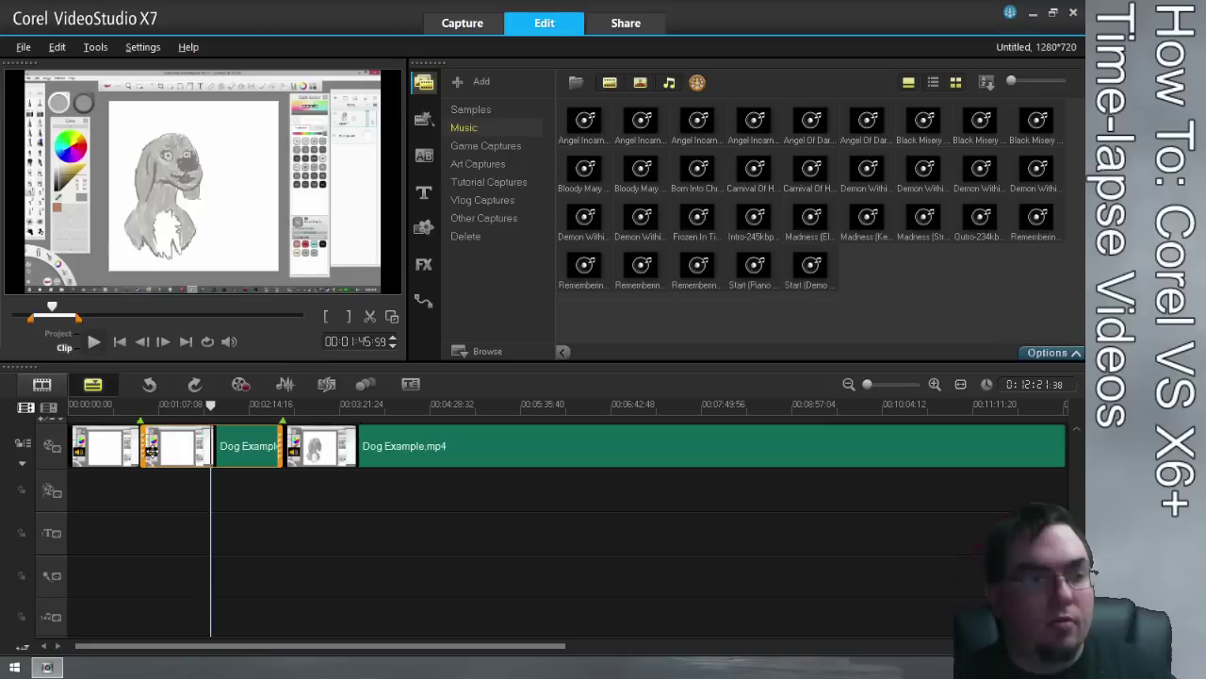
pyautogui.hotkey('ctrl', 'z')
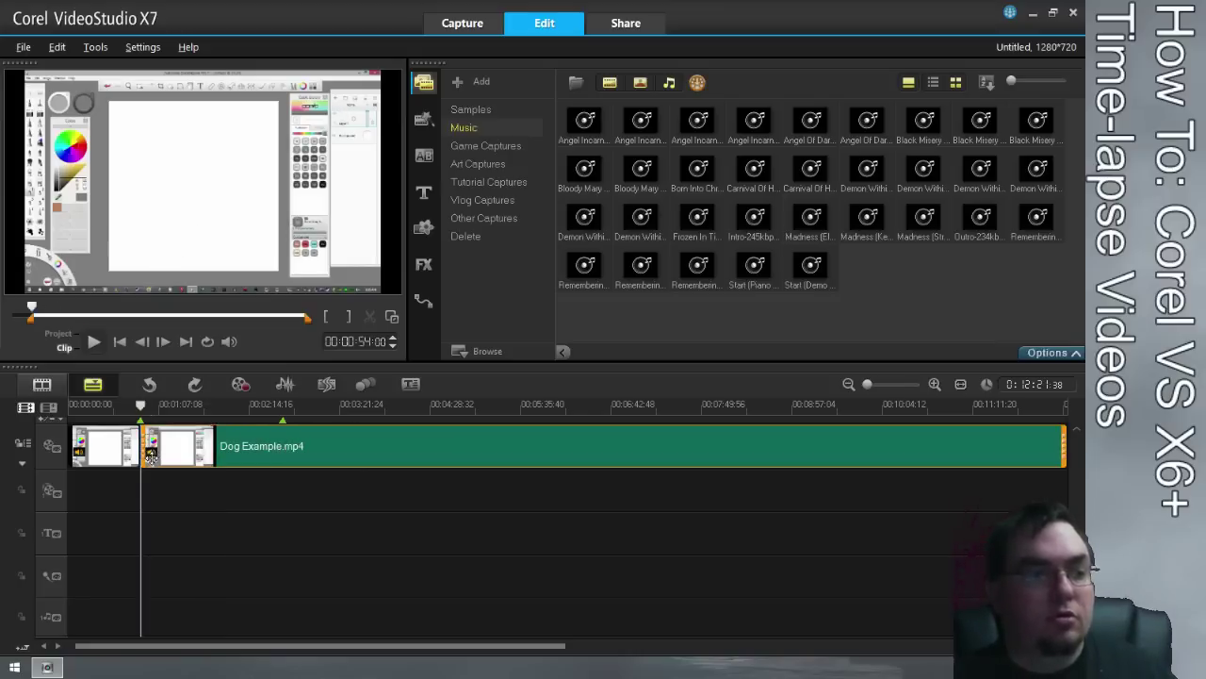
pyautogui.hotkey('ctrl', 'z')
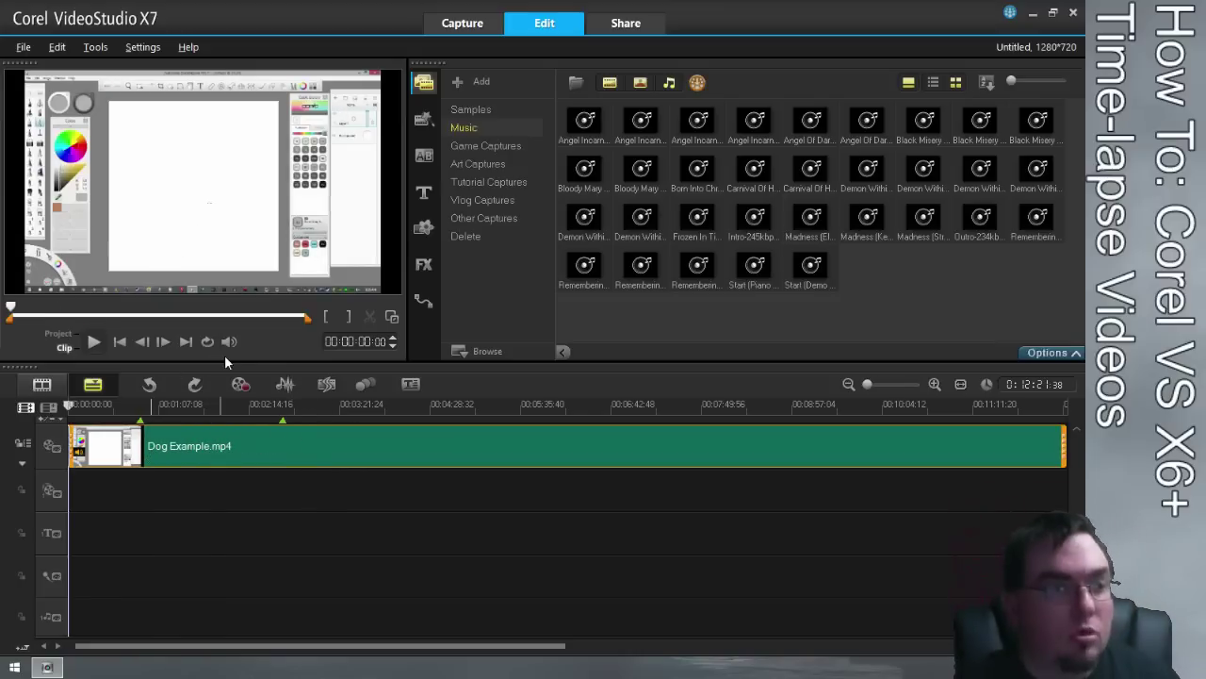
# Move the playhead to the clip's end, back to the project start, and through the cues at 00:00:54 and 00:02:40
pyautogui.click(190, 345)
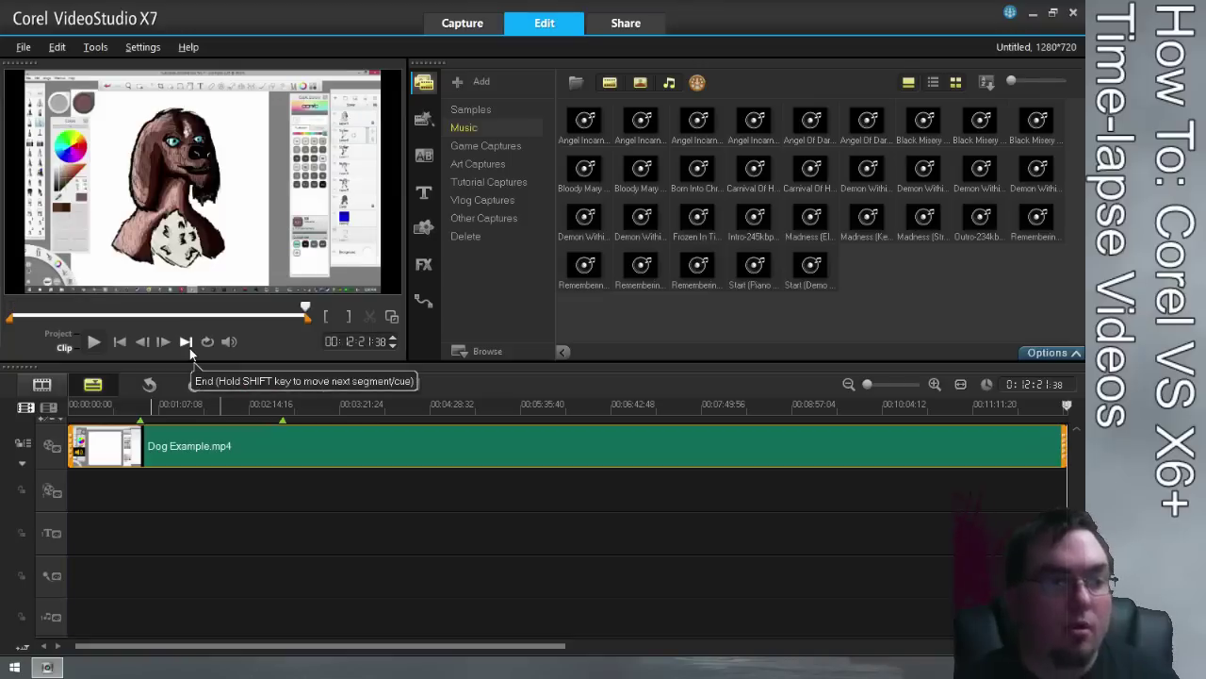
pyautogui.click(120, 342)
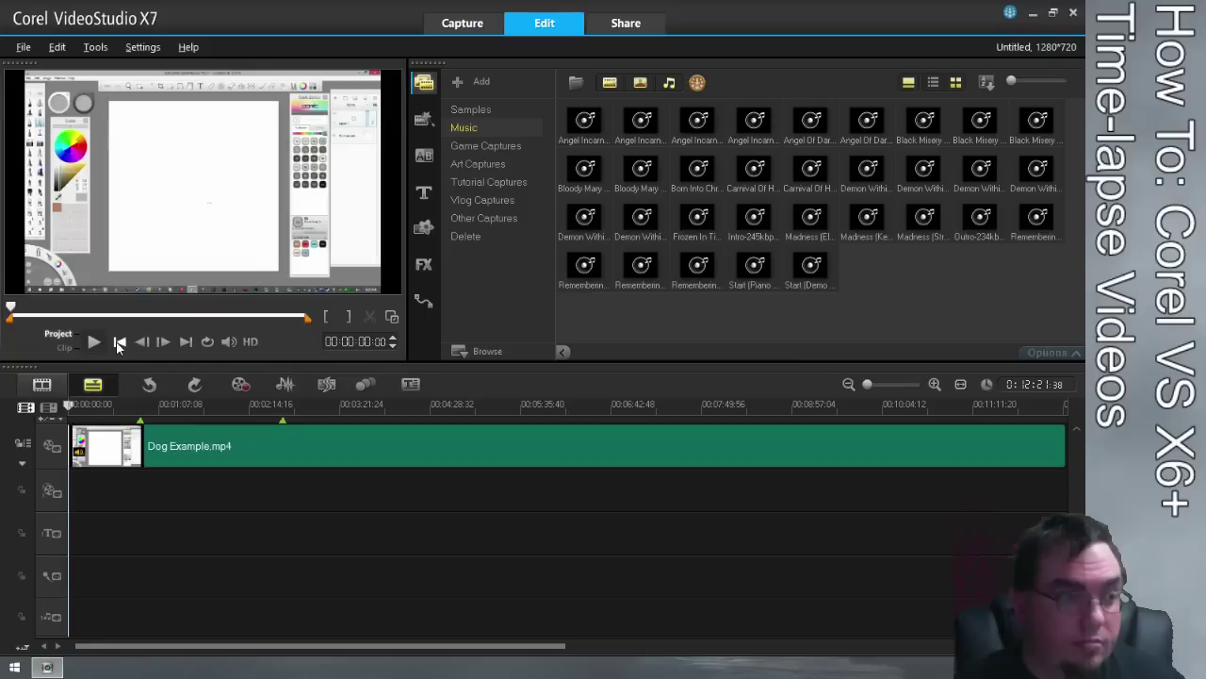
pyautogui.click(186, 342)
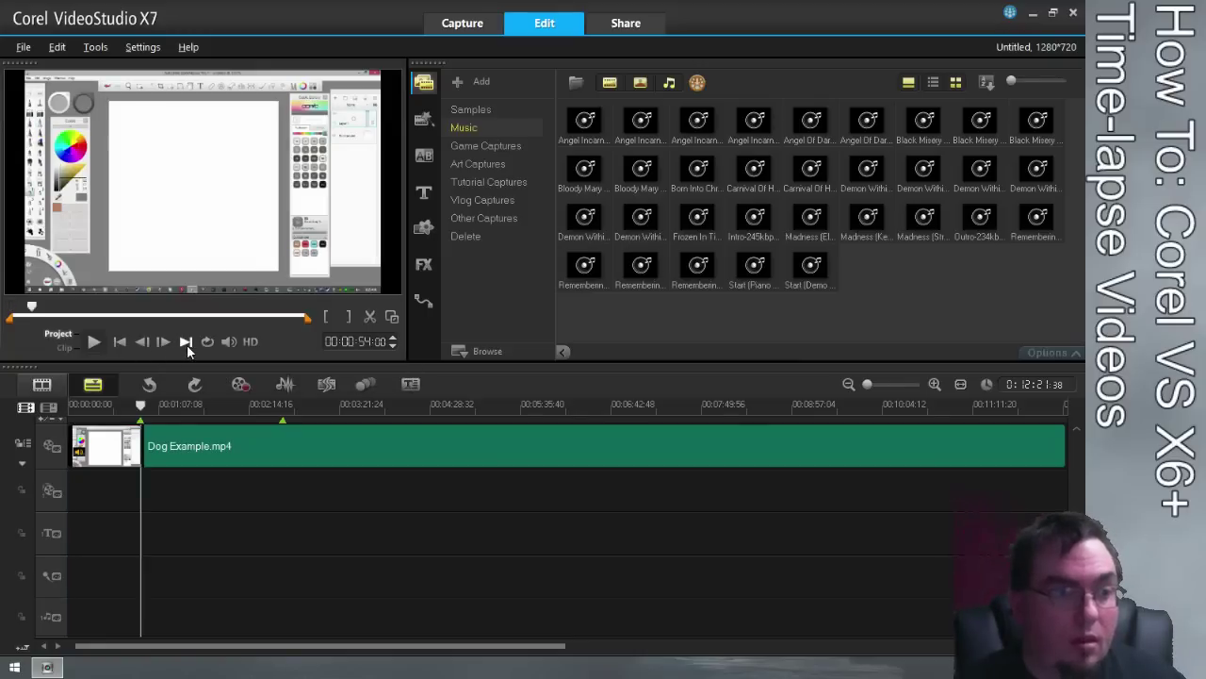
pyautogui.click(186, 342)
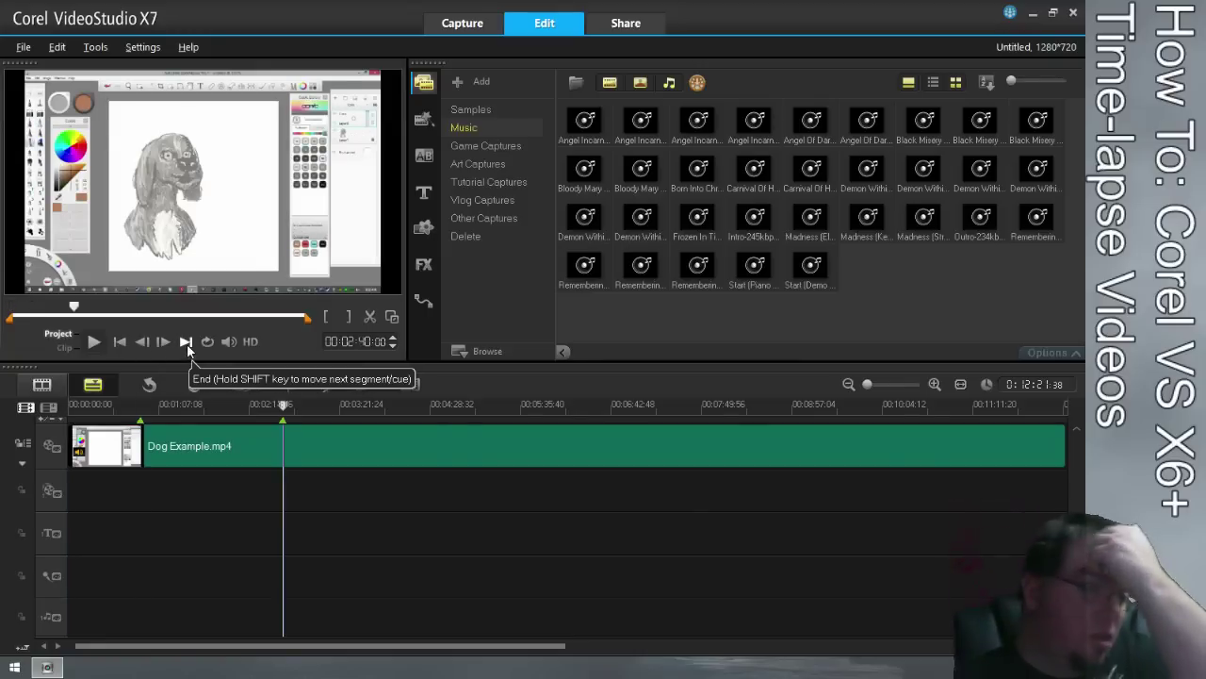
# Open Variable Speed for the Dog Example.mp4 clip and add a key frame at 00:00:54:00
pyautogui.doubleClick(137, 452)
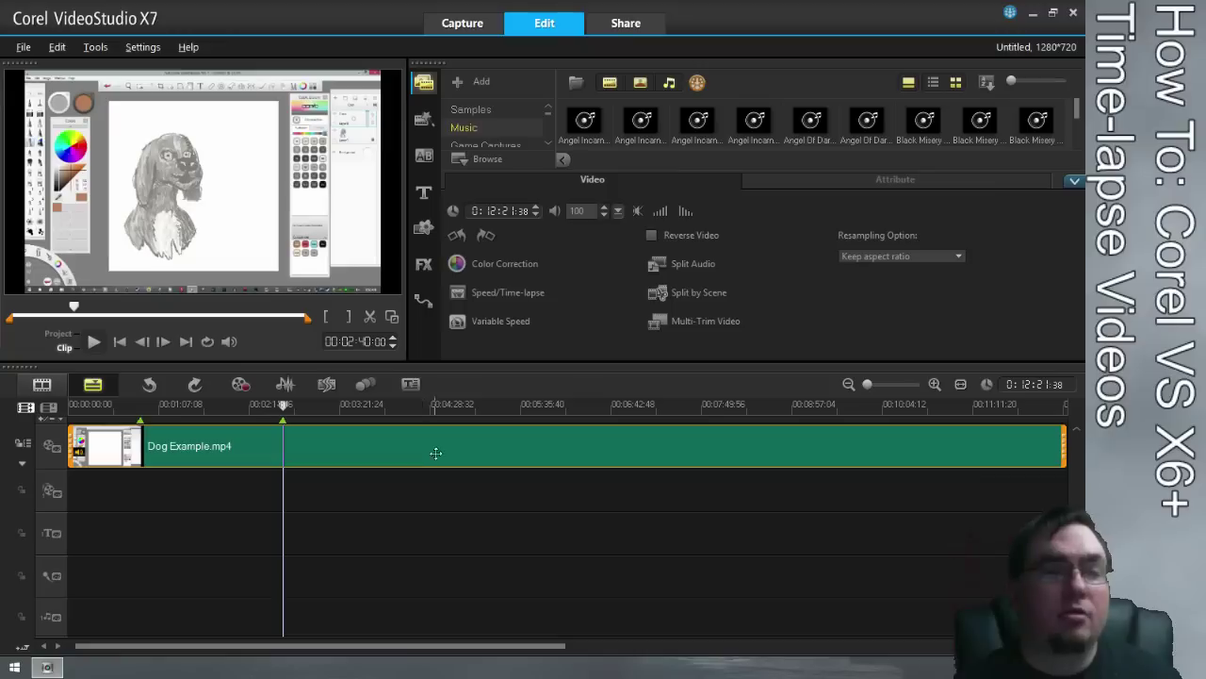
pyautogui.click(511, 321)
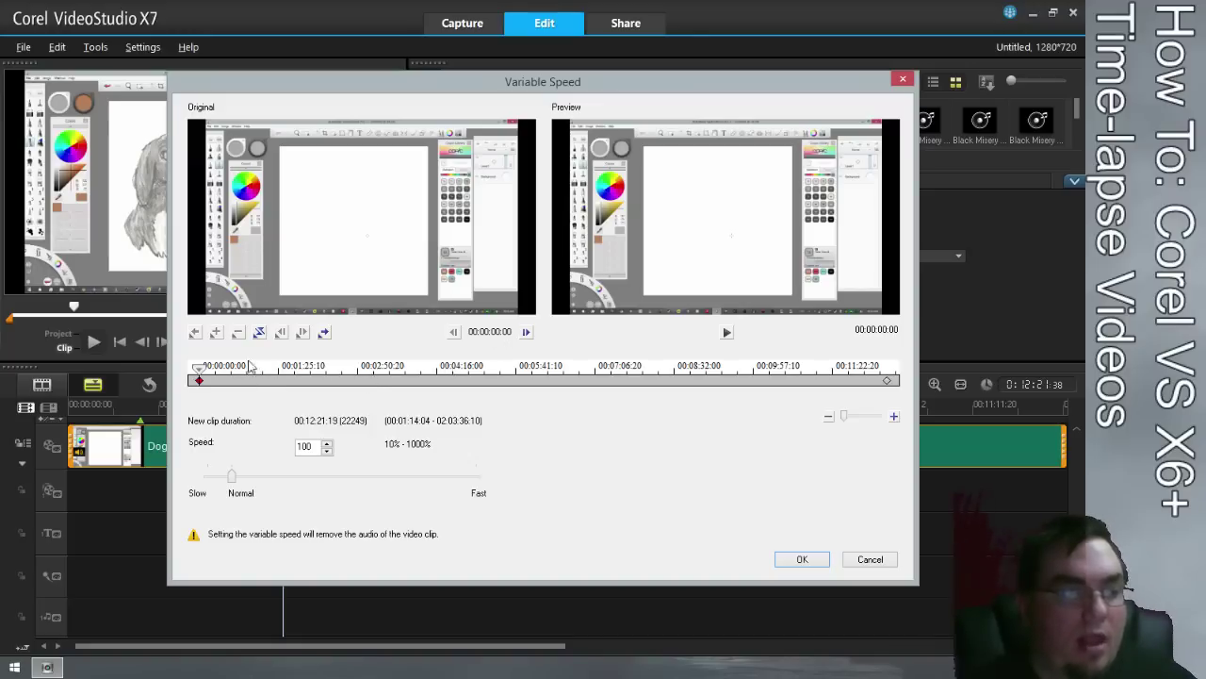
pyautogui.click(209, 375)
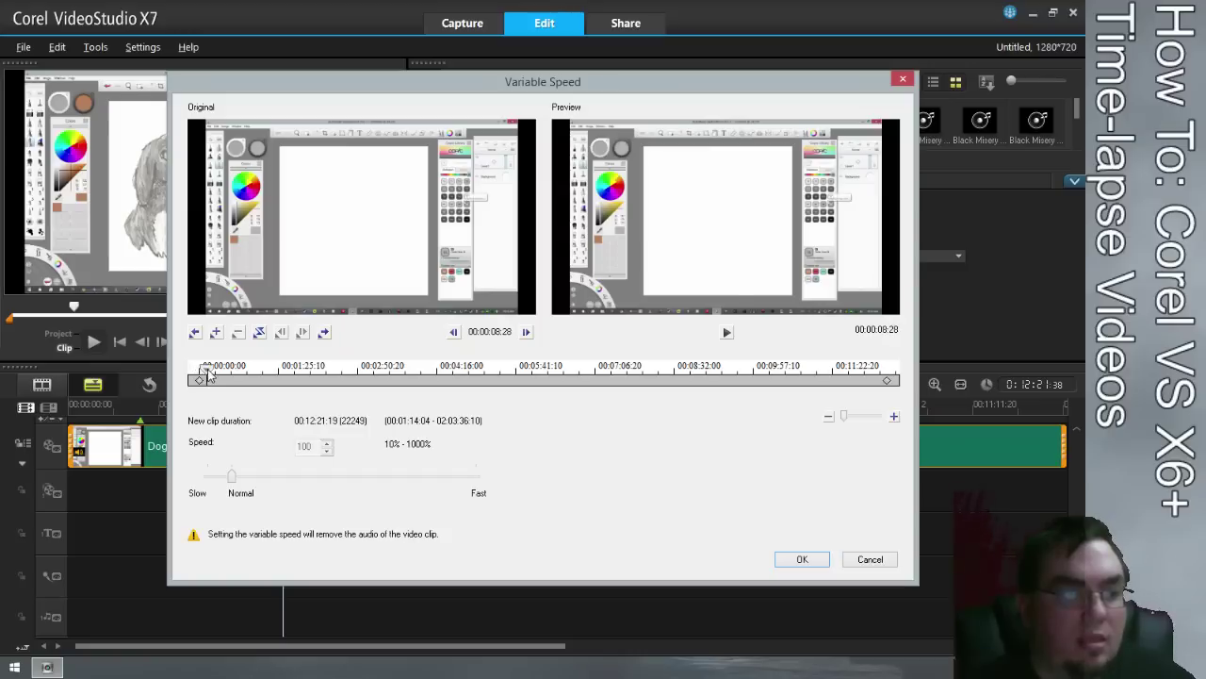
pyautogui.moveTo(209, 375); pyautogui.dragTo(252, 375)
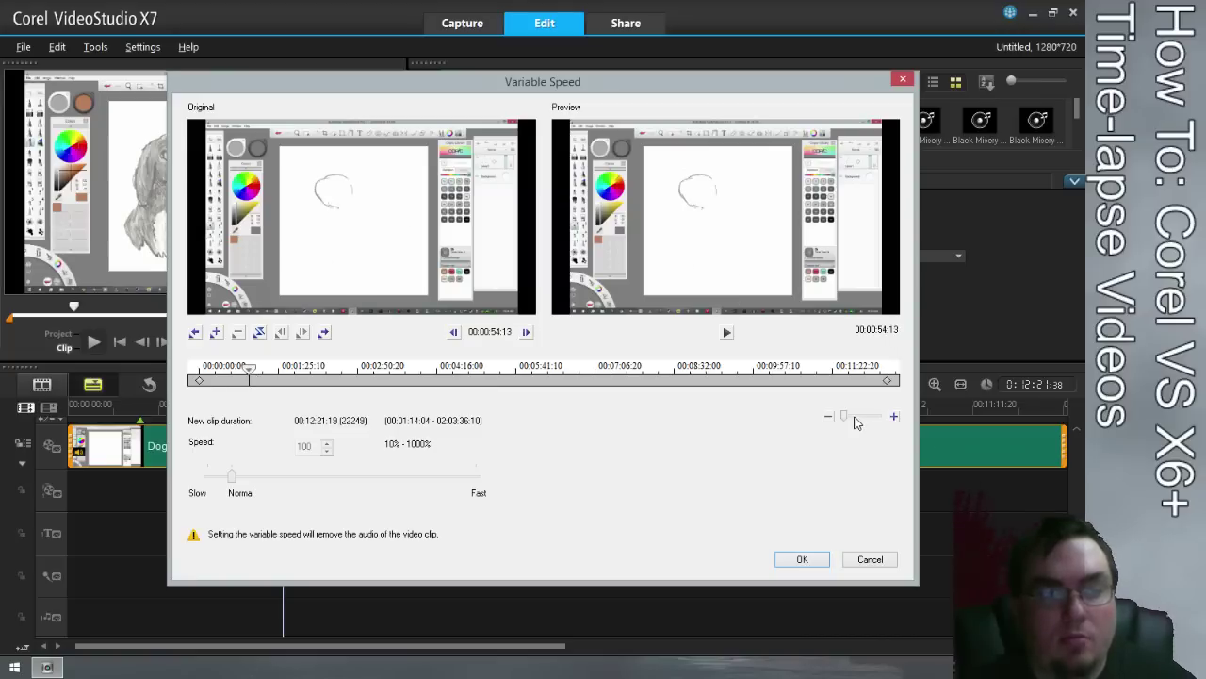
pyautogui.moveTo(847, 422); pyautogui.dragTo(857, 421)
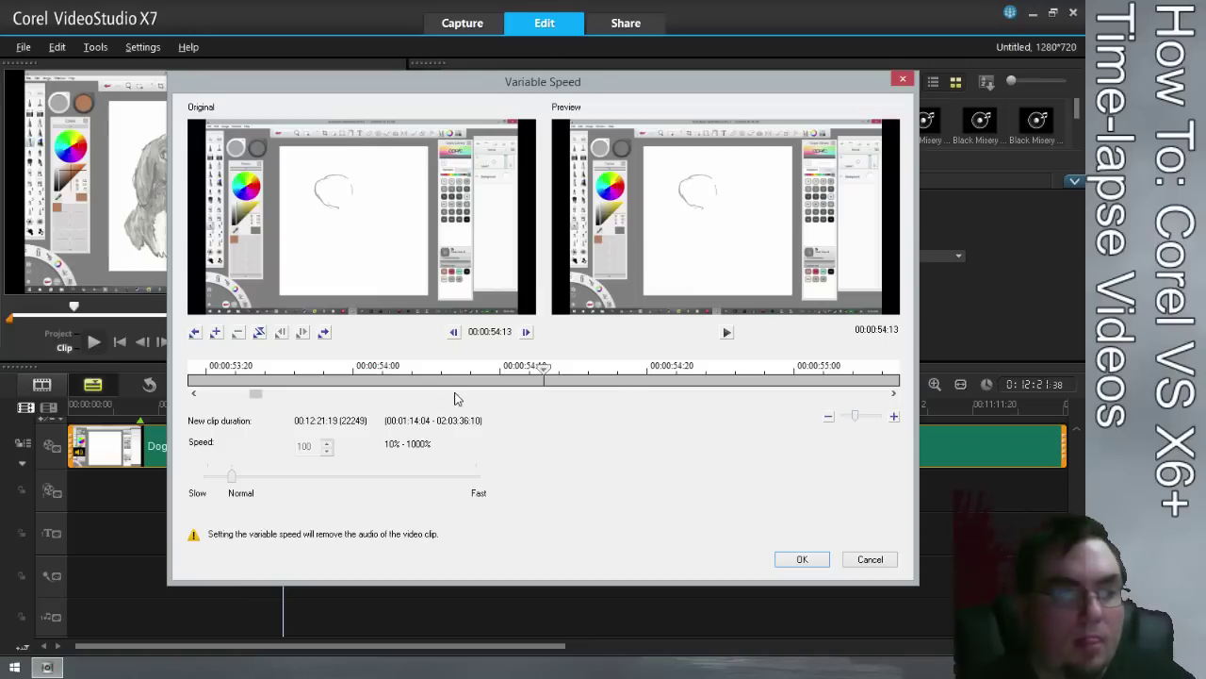
pyautogui.click(349, 367)
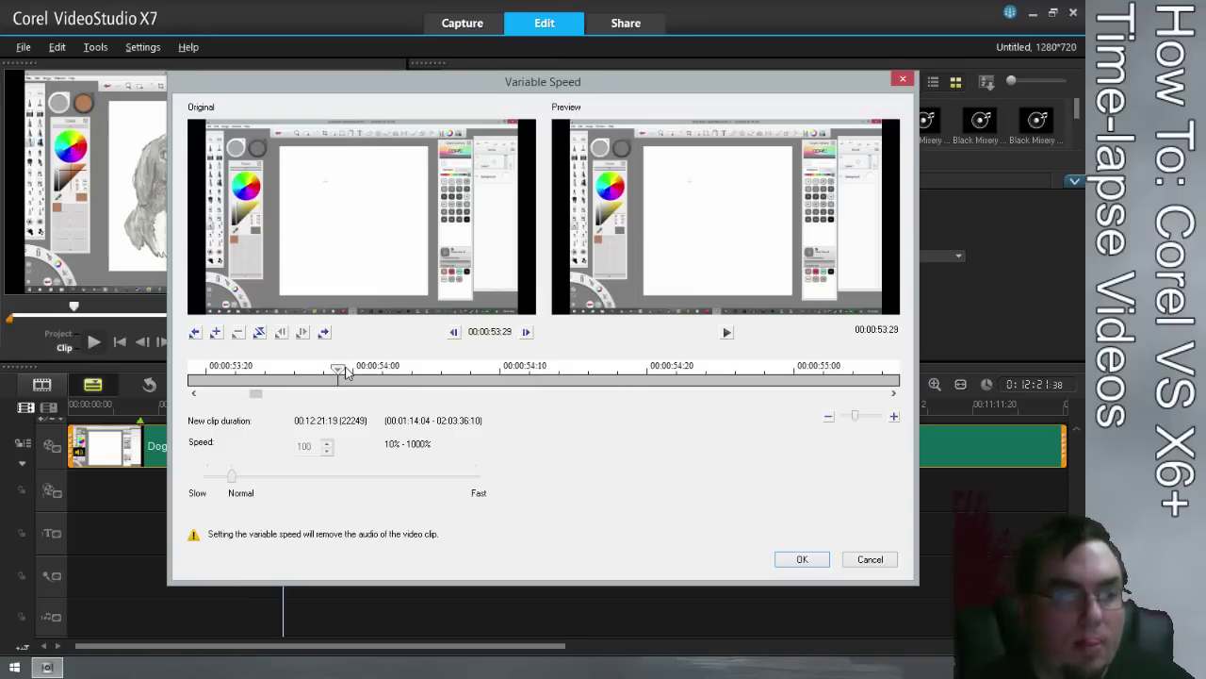
pyautogui.click(526, 332)
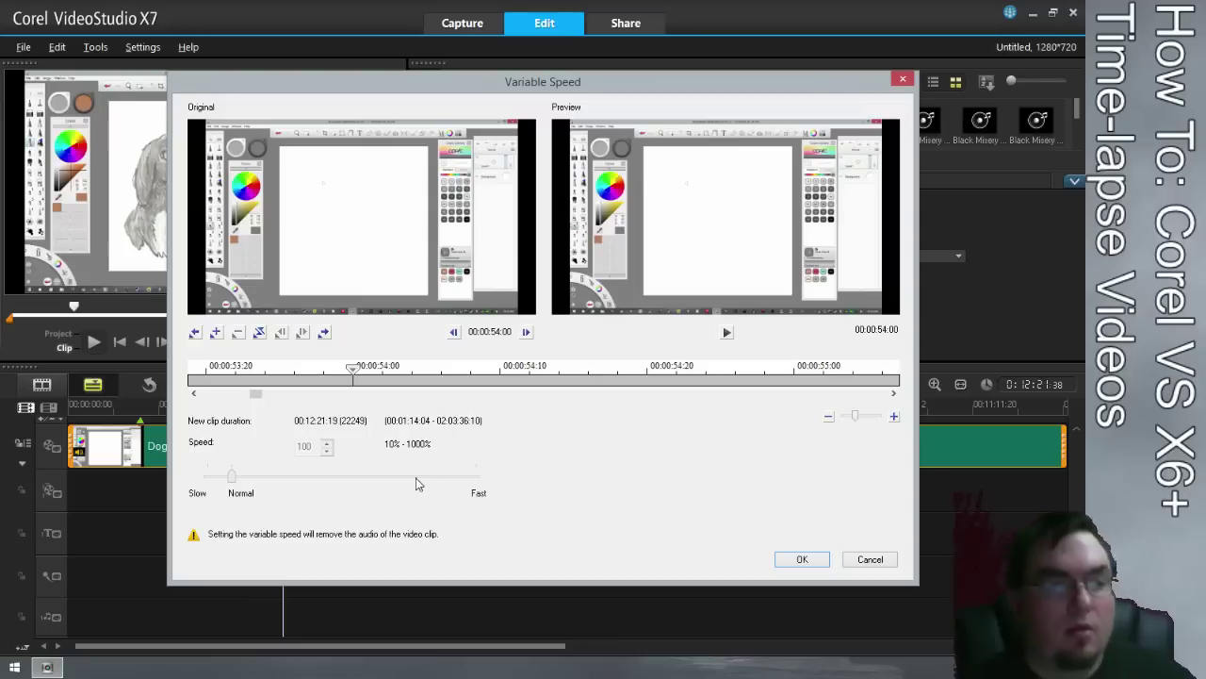
pyautogui.click(353, 384)
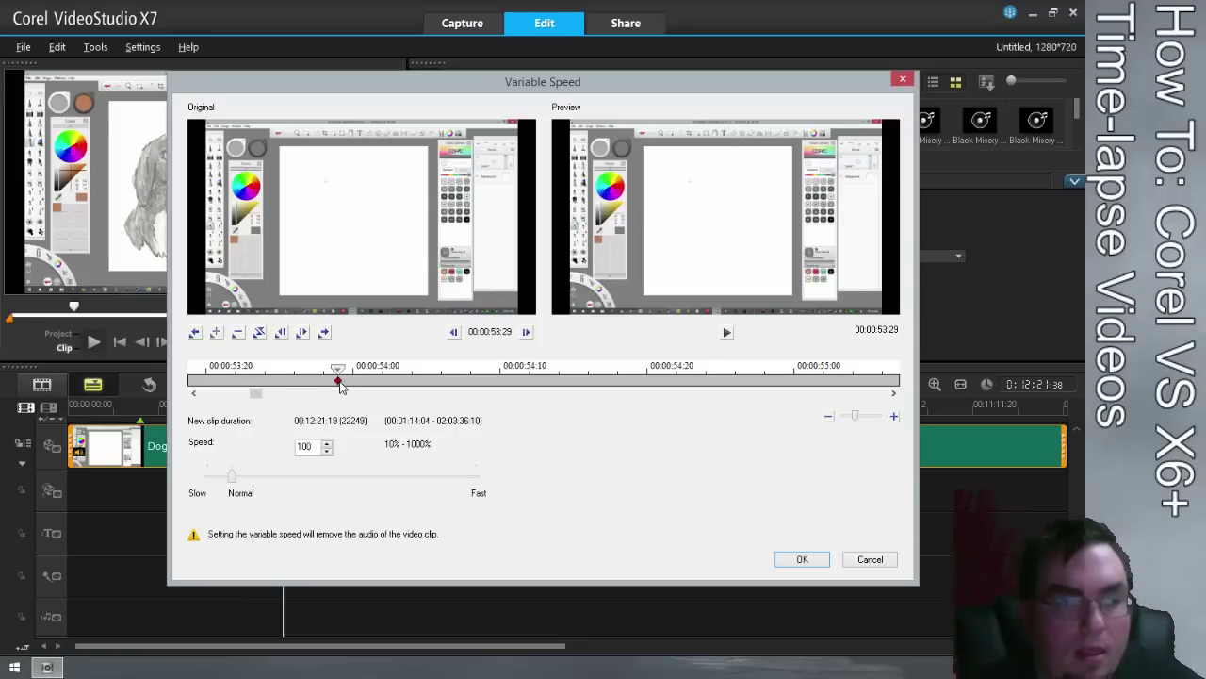
pyautogui.click(354, 385)
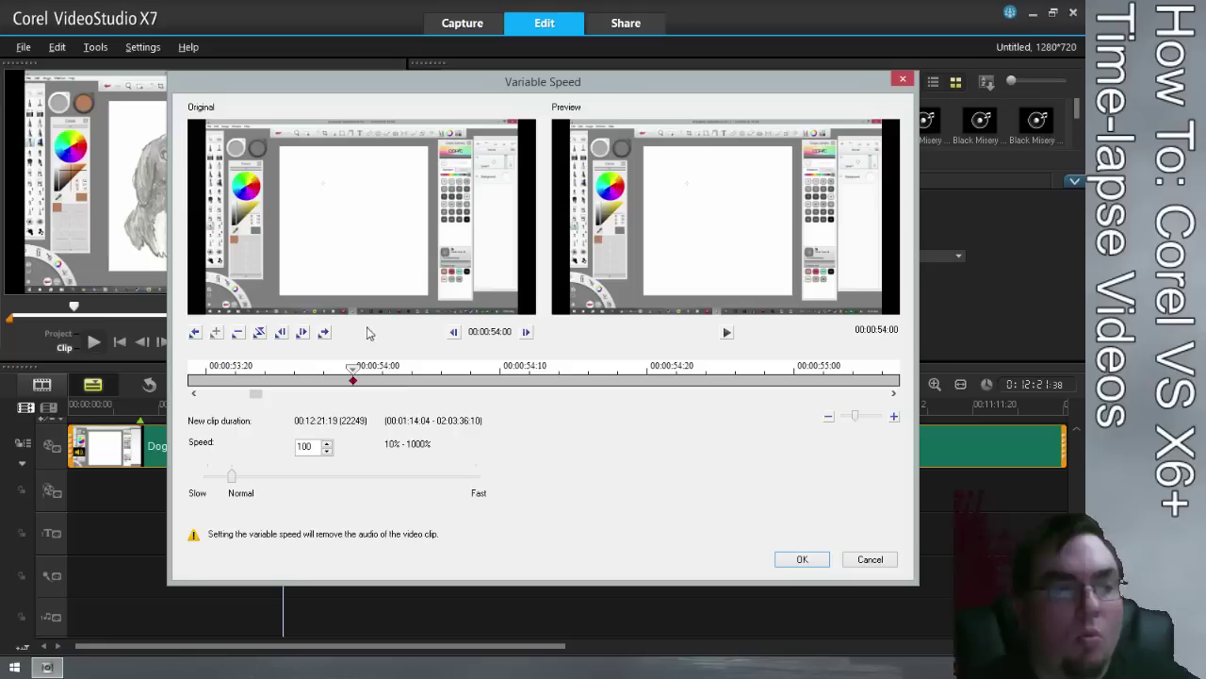
# Check the jumps between key frames and add a second key frame one frame after the first, at 00:00:54:01
pyautogui.click(324, 333)
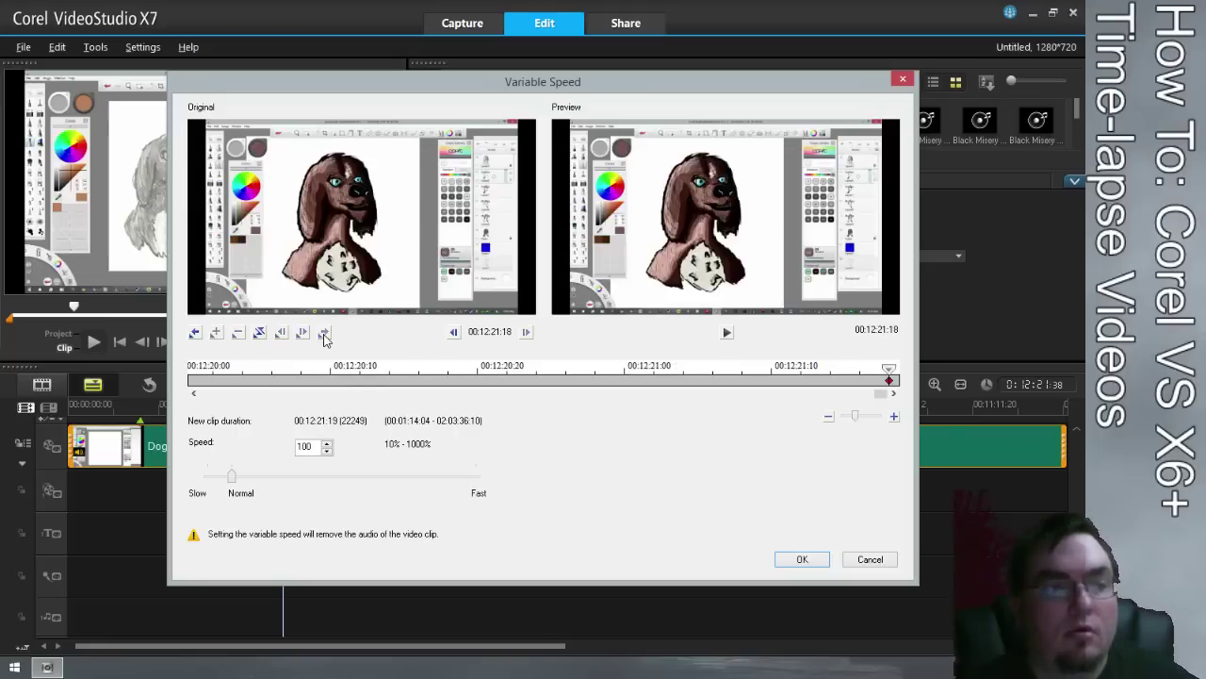
pyautogui.click(196, 334)
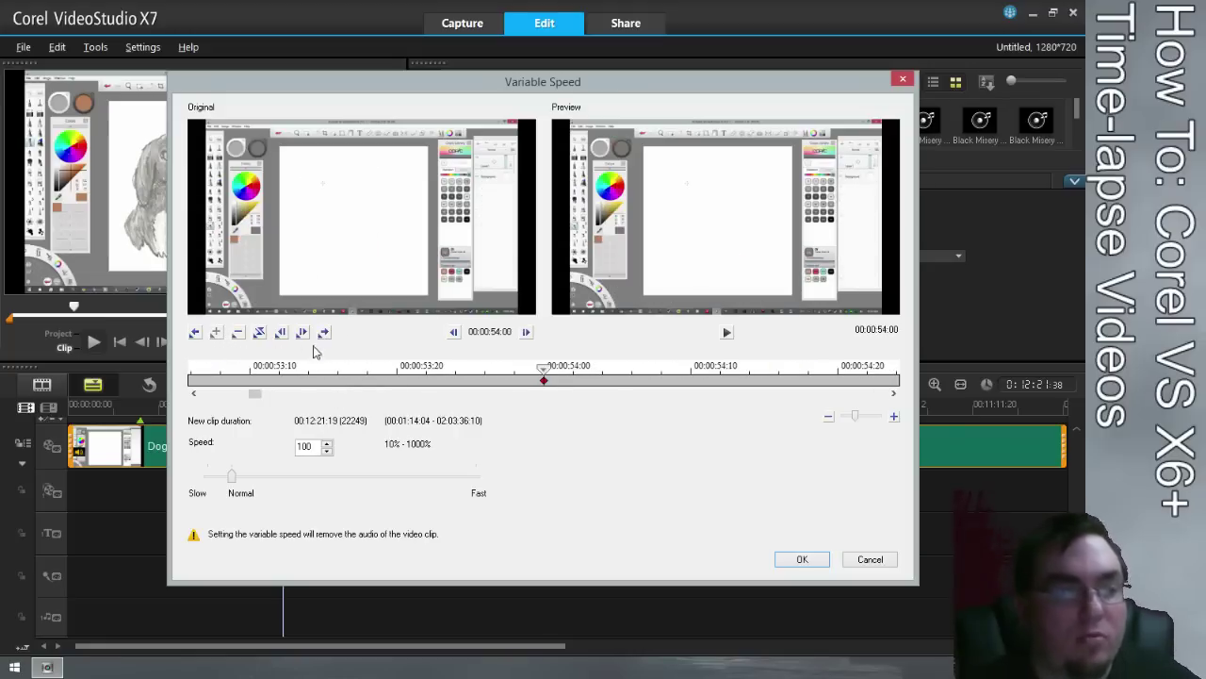
pyautogui.click(526, 332)
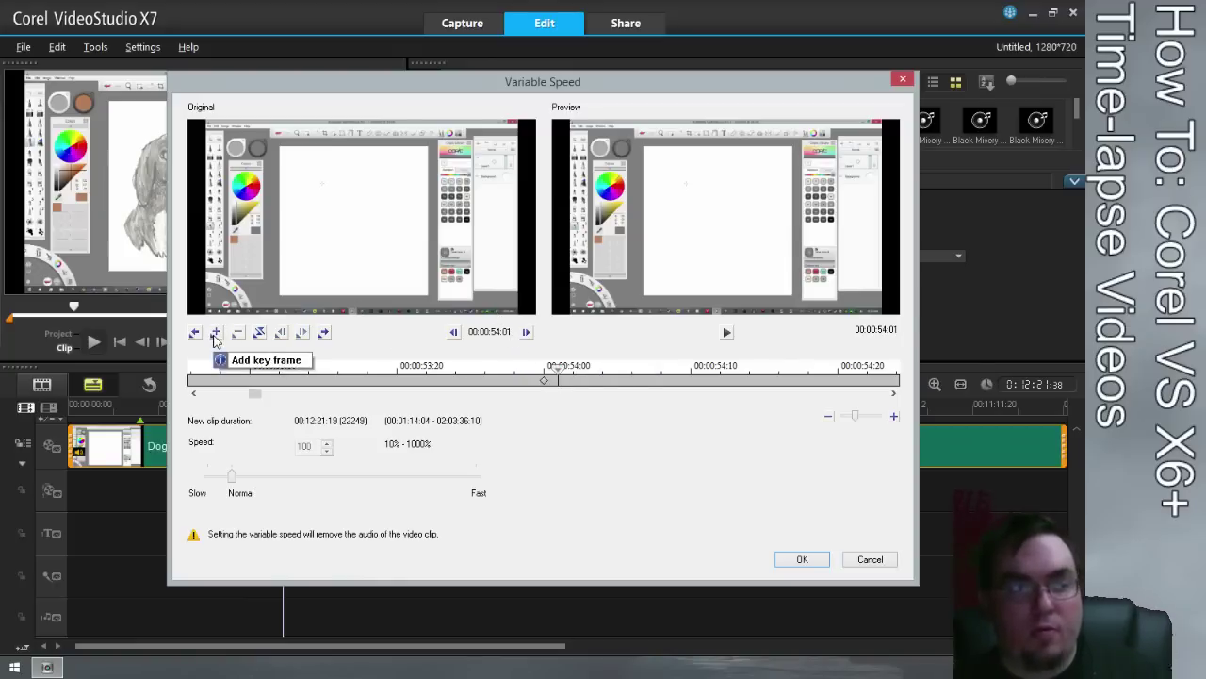
pyautogui.click(216, 333)
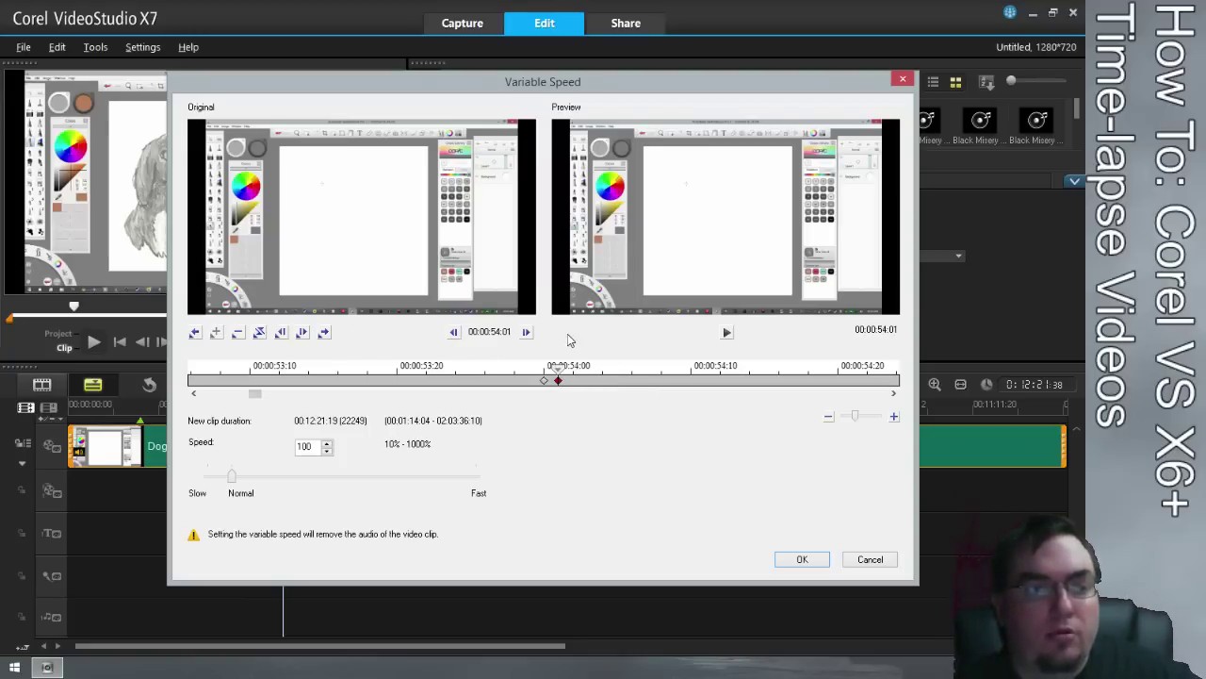
# Add a key frame at 00:02:40:00 and another one frame before it, at 00:02:39:29
pyautogui.moveTo(555, 92)
pyautogui.mouseDown()
pyautogui.moveTo(861, 118)
pyautogui.moveTo(875, 256)
pyautogui.moveTo(620, 97)
pyautogui.moveTo(594, 132)
pyautogui.moveTo(564, 95)
pyautogui.mouseUp()
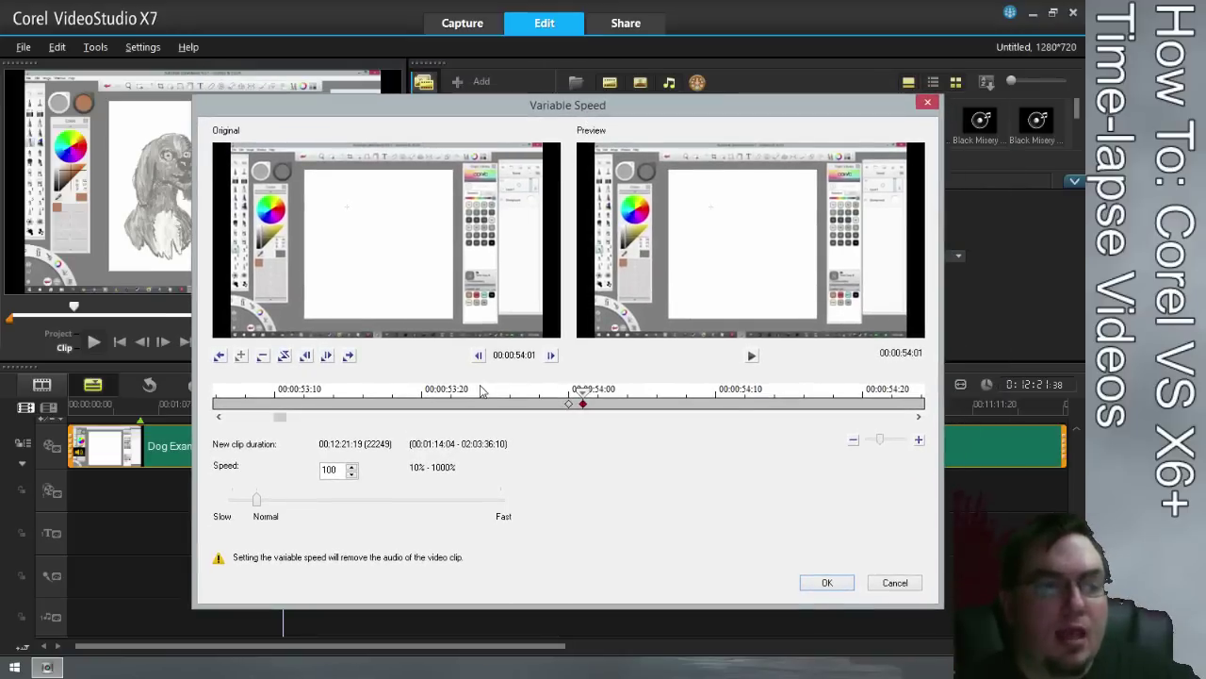
pyautogui.moveTo(879, 441); pyautogui.dragTo(816, 451)
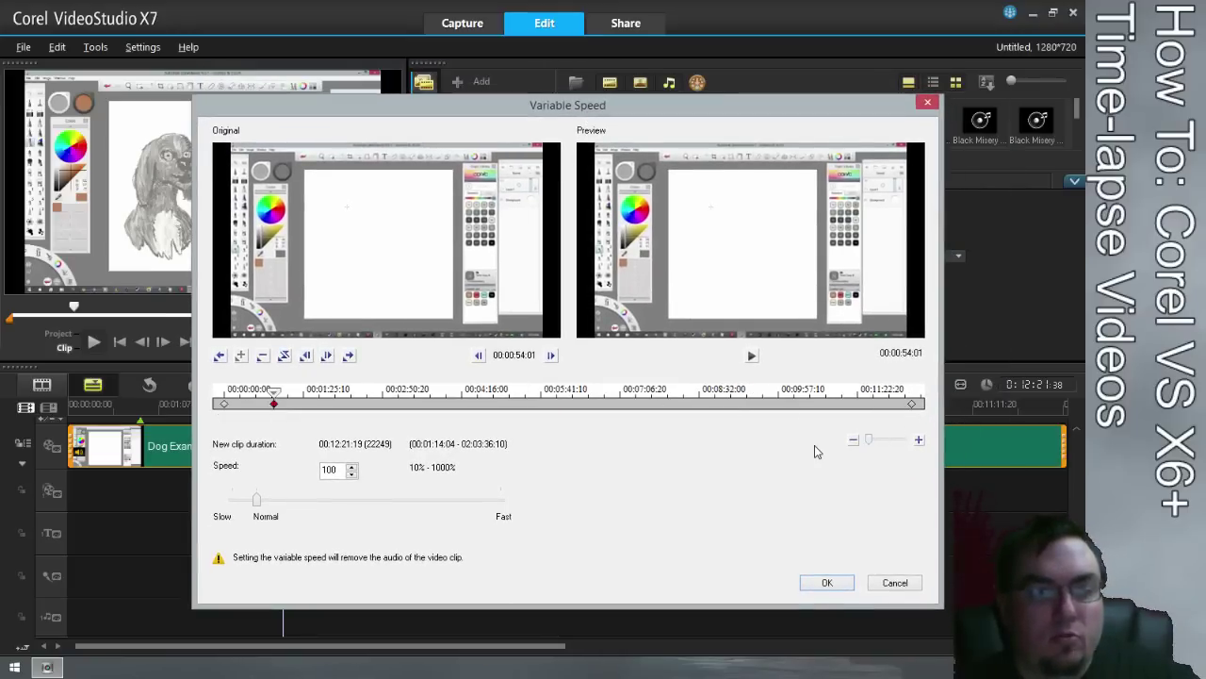
pyautogui.moveTo(273, 397)
pyautogui.mouseDown()
pyautogui.moveTo(406, 398)
pyautogui.moveTo(372, 398)
pyautogui.mouseUp()
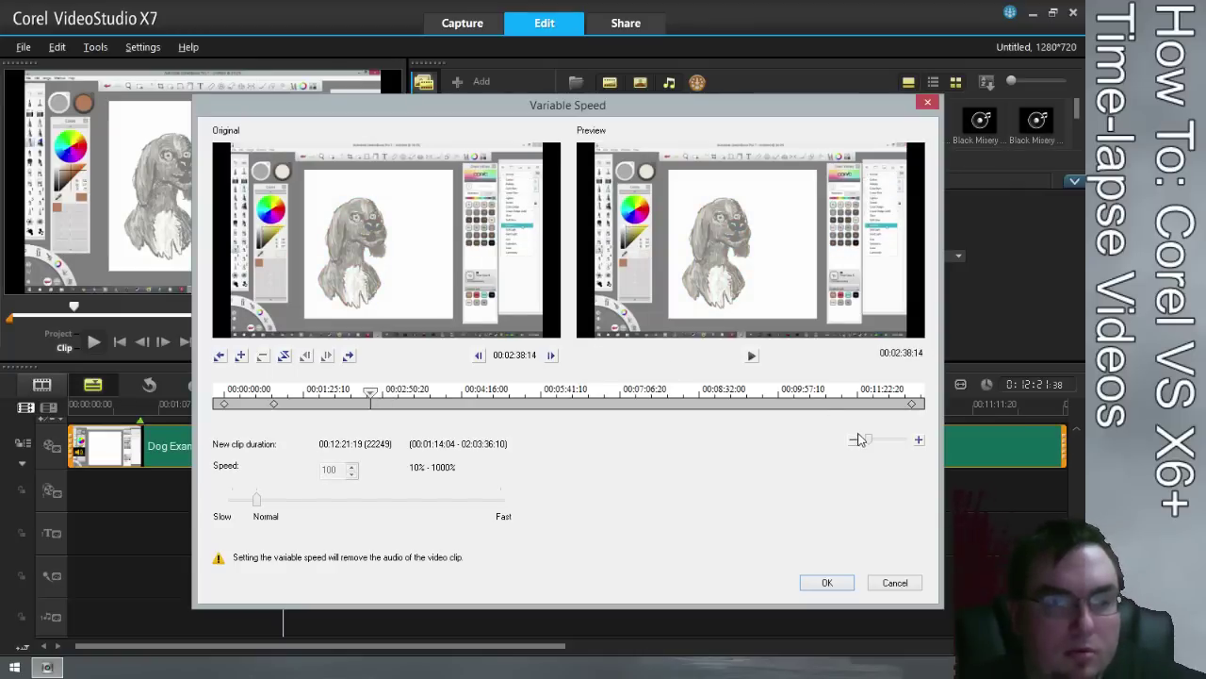
pyautogui.moveTo(870, 441); pyautogui.dragTo(884, 440)
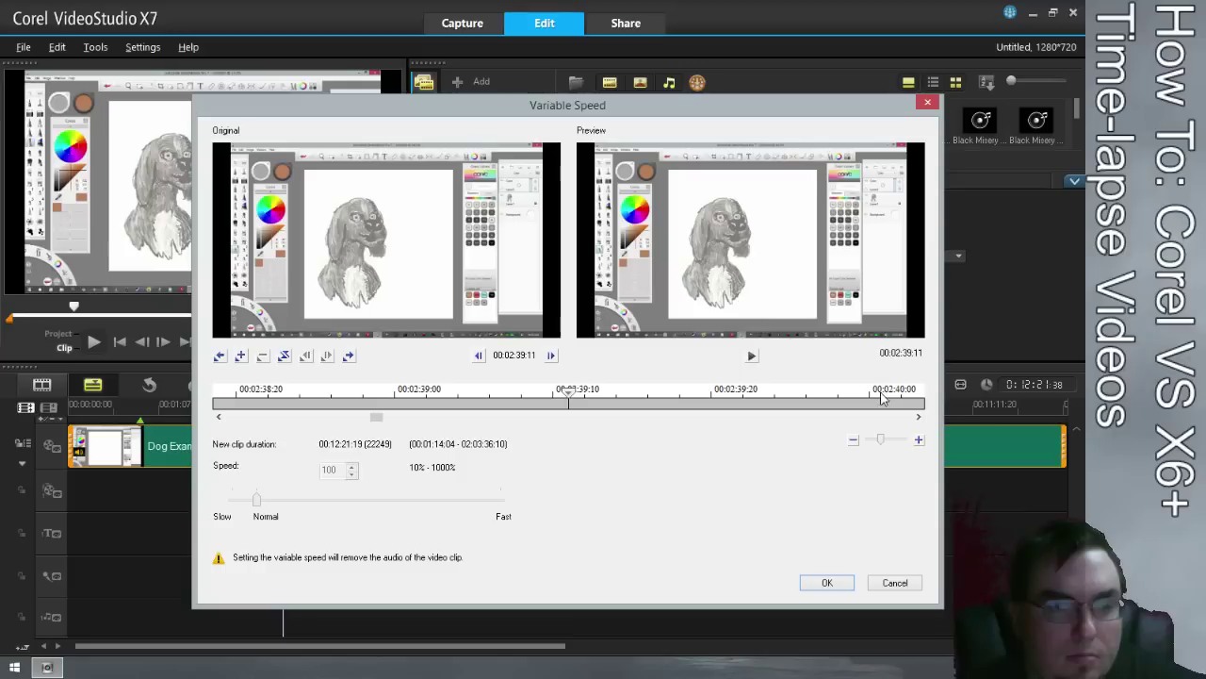
pyautogui.click(882, 399)
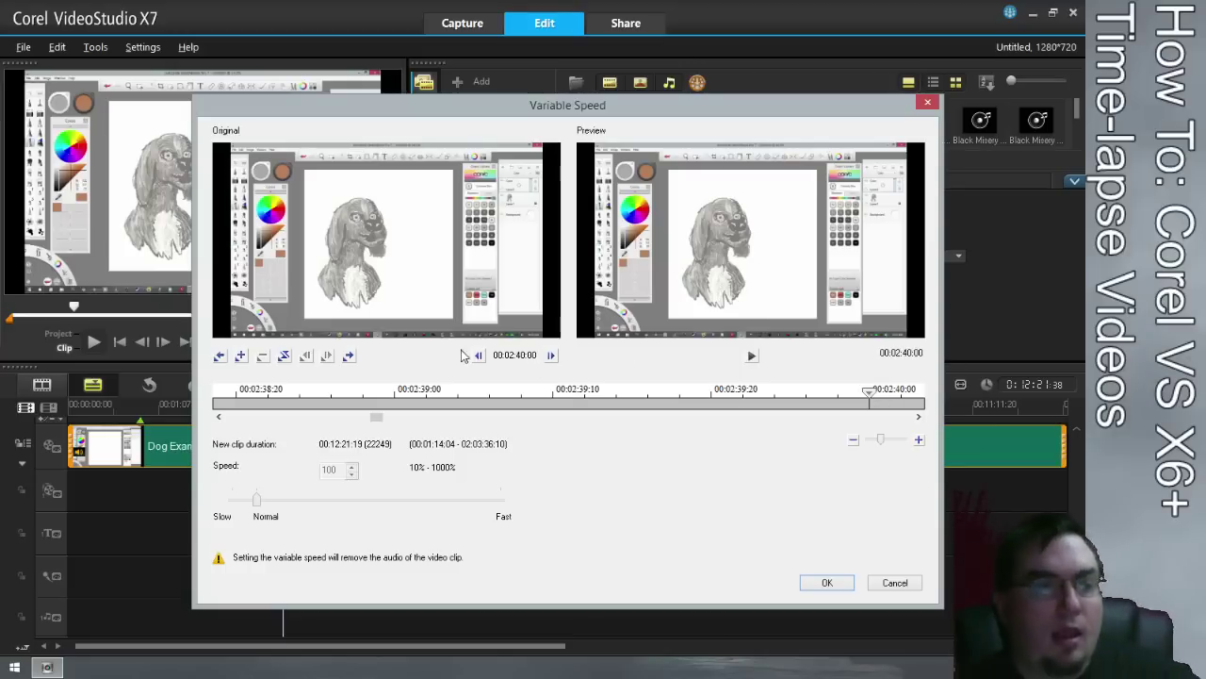
pyautogui.click(241, 356)
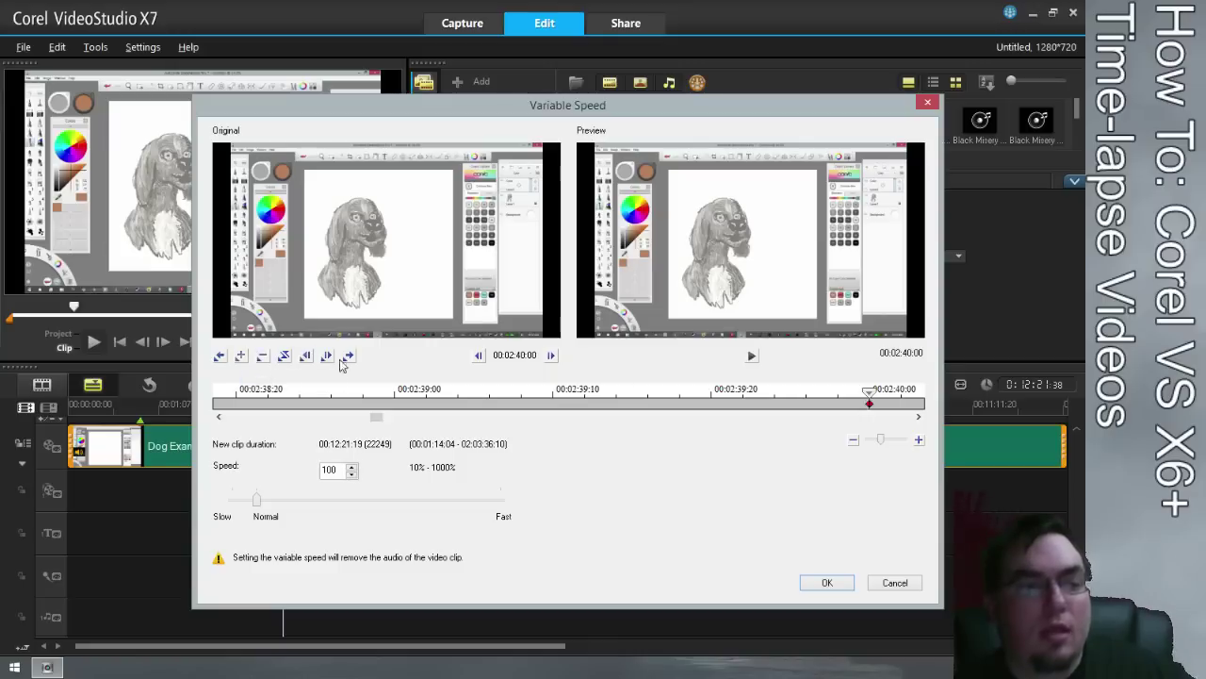
pyautogui.click(478, 355)
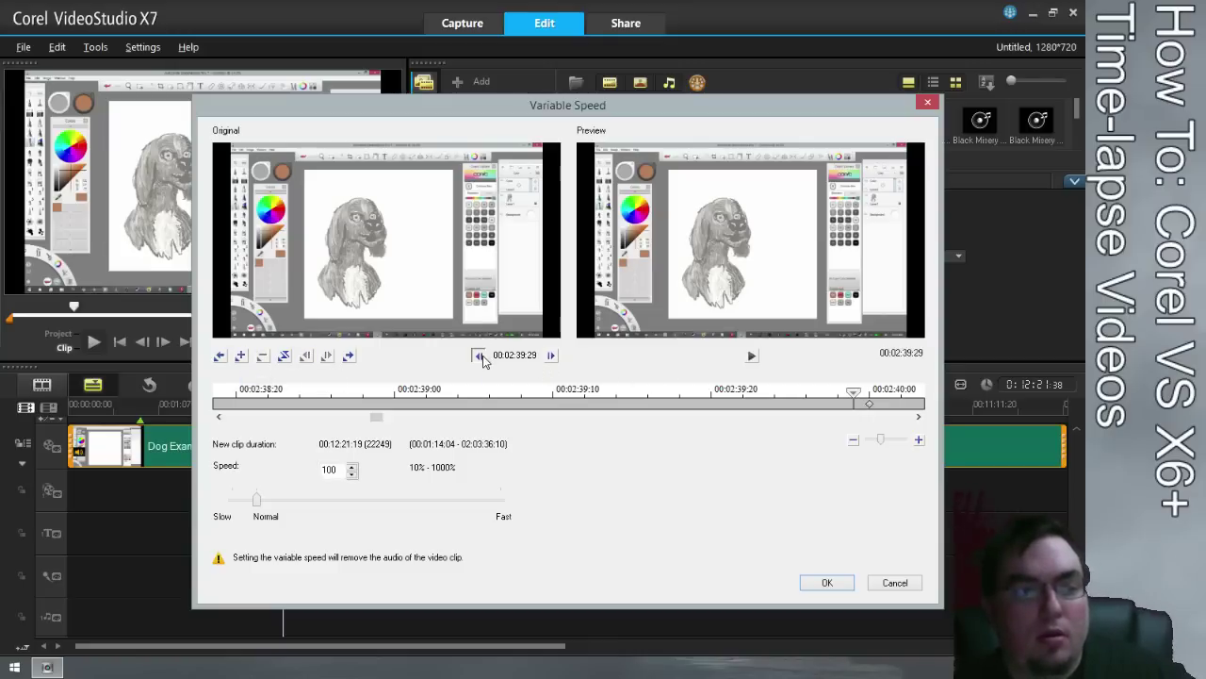
pyautogui.click(241, 356)
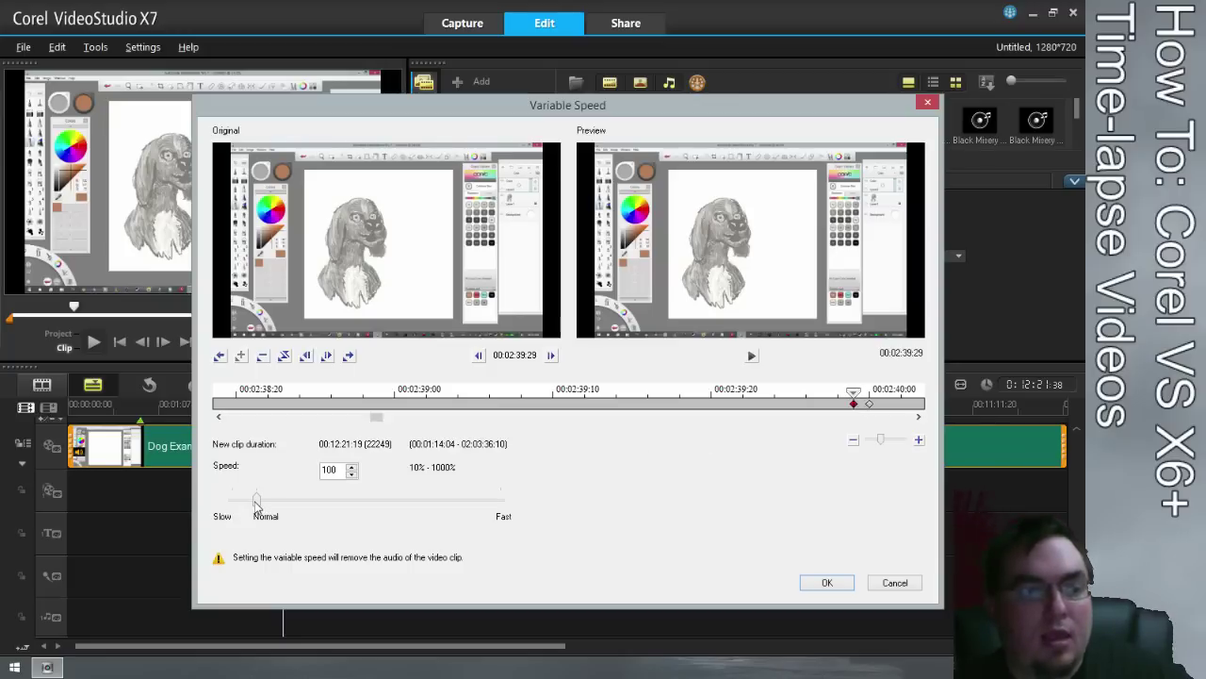
# Set the speed of the key frames at 00:02:39:29 and 00:00:54:01 to 1000%
pyautogui.moveTo(256, 500); pyautogui.dragTo(571, 476)
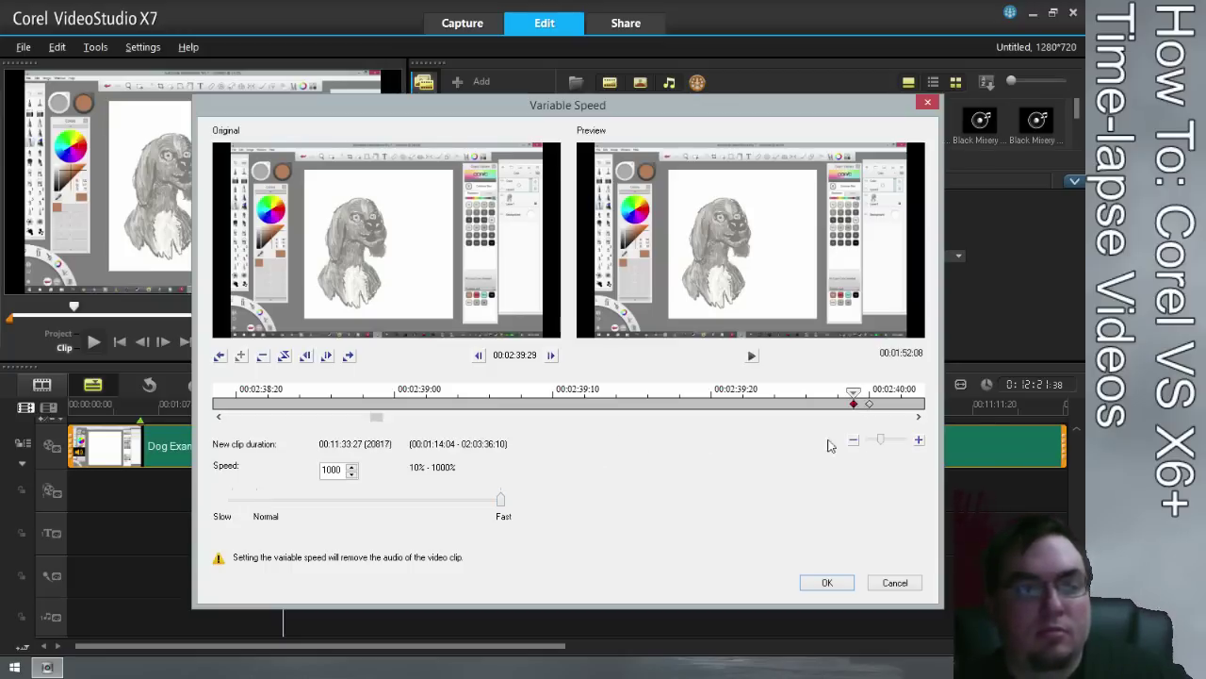
pyautogui.click(219, 358)
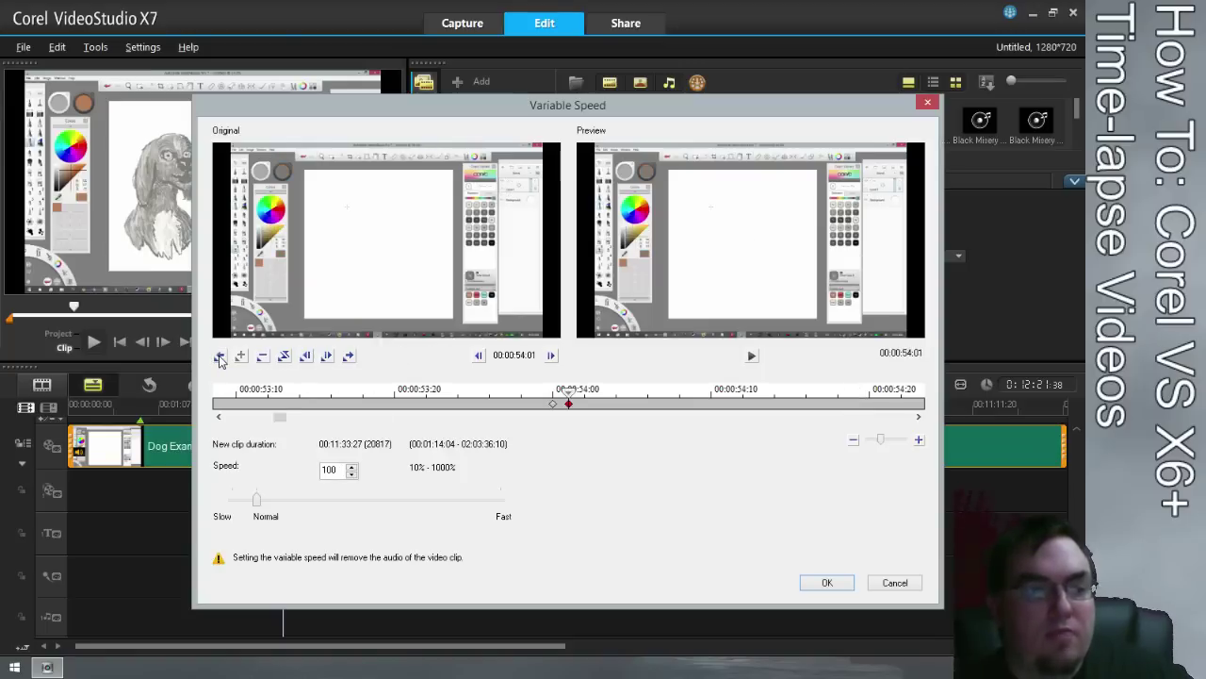
pyautogui.moveTo(258, 499); pyautogui.dragTo(643, 523)
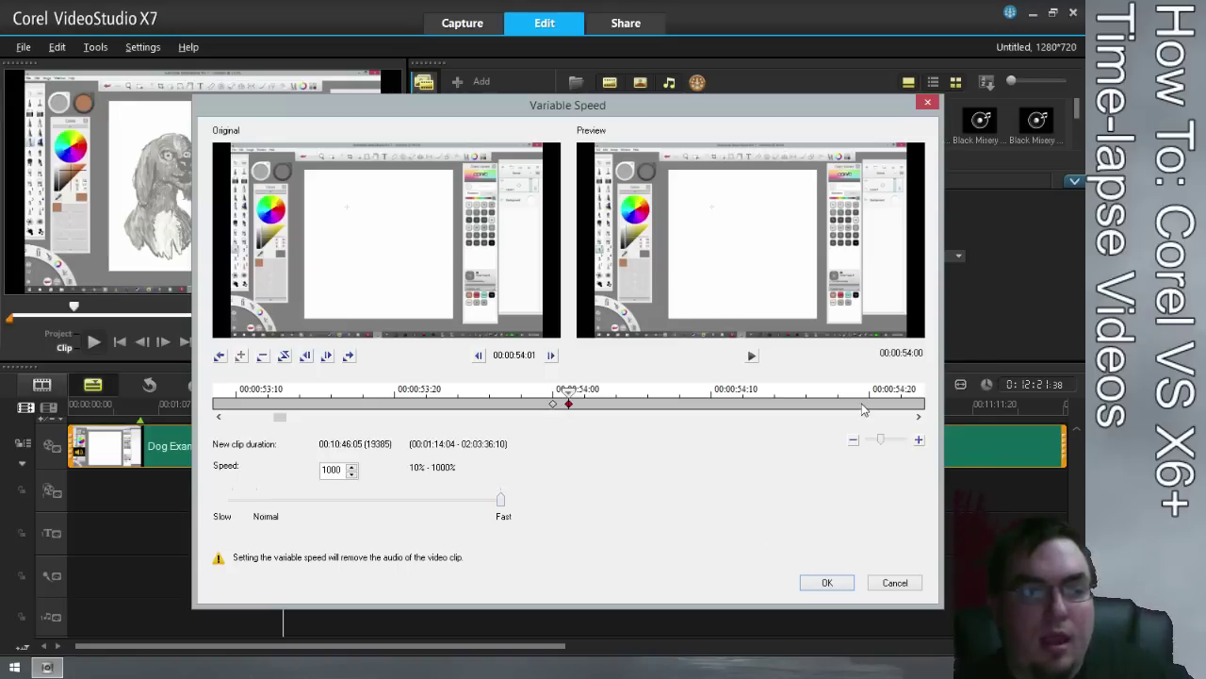
# Play the variable speed preview from about 00:00:46 through the sped-up section past the 00:02:40 key frame
pyautogui.moveTo(881, 440); pyautogui.dragTo(814, 448)
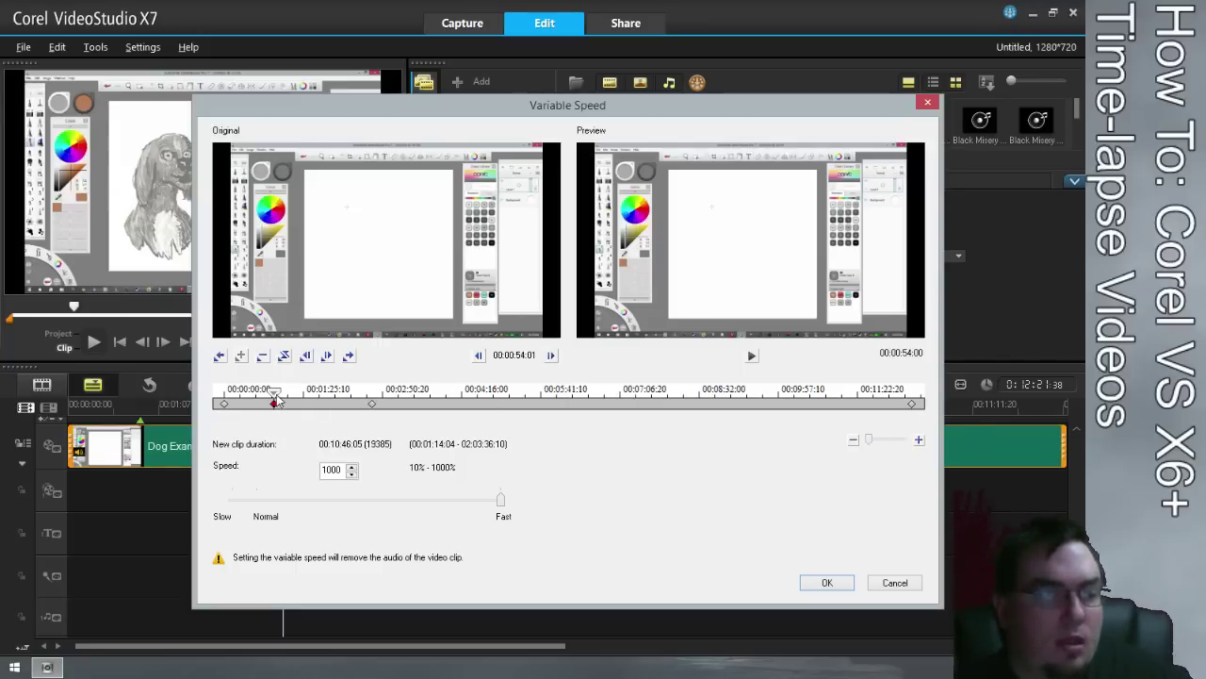
pyautogui.moveTo(275, 402); pyautogui.dragTo(266, 398)
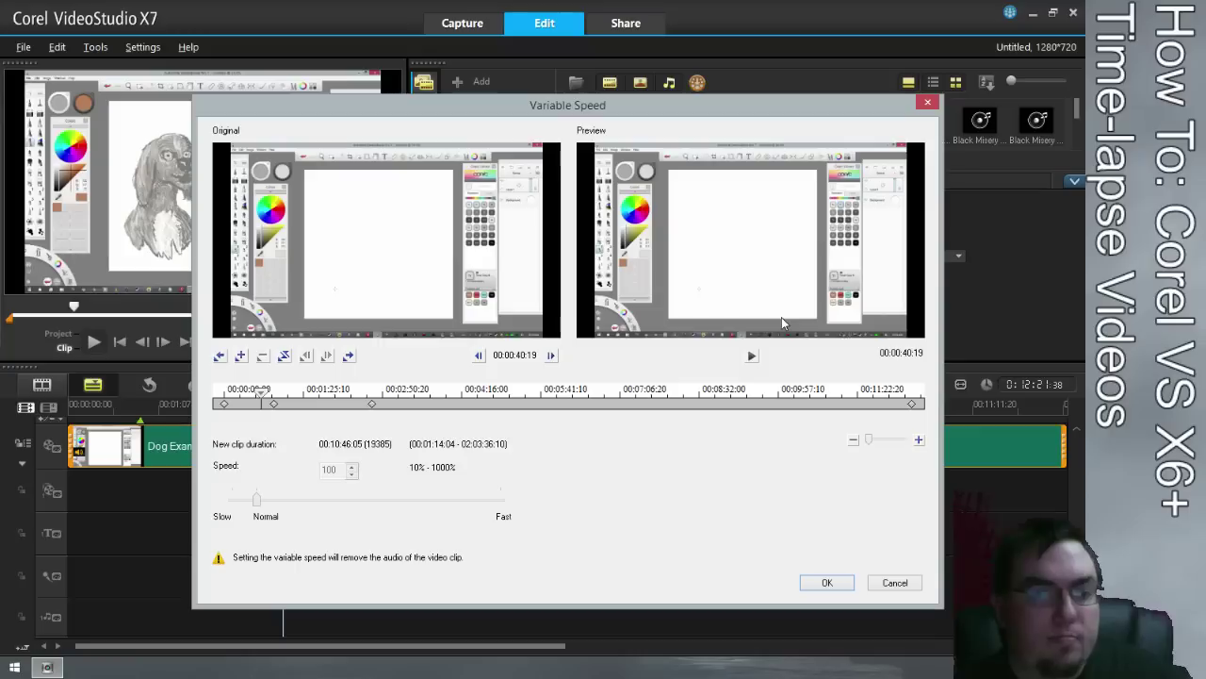
pyautogui.click(275, 404)
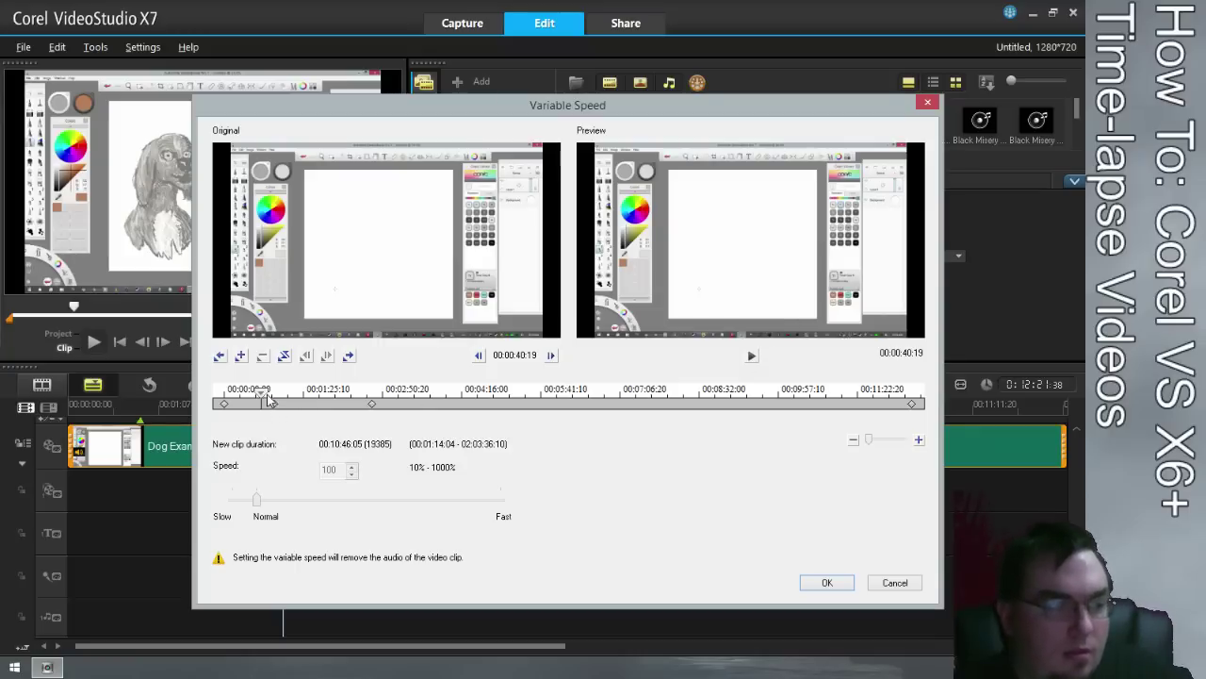
pyautogui.moveTo(269, 400); pyautogui.dragTo(268, 398)
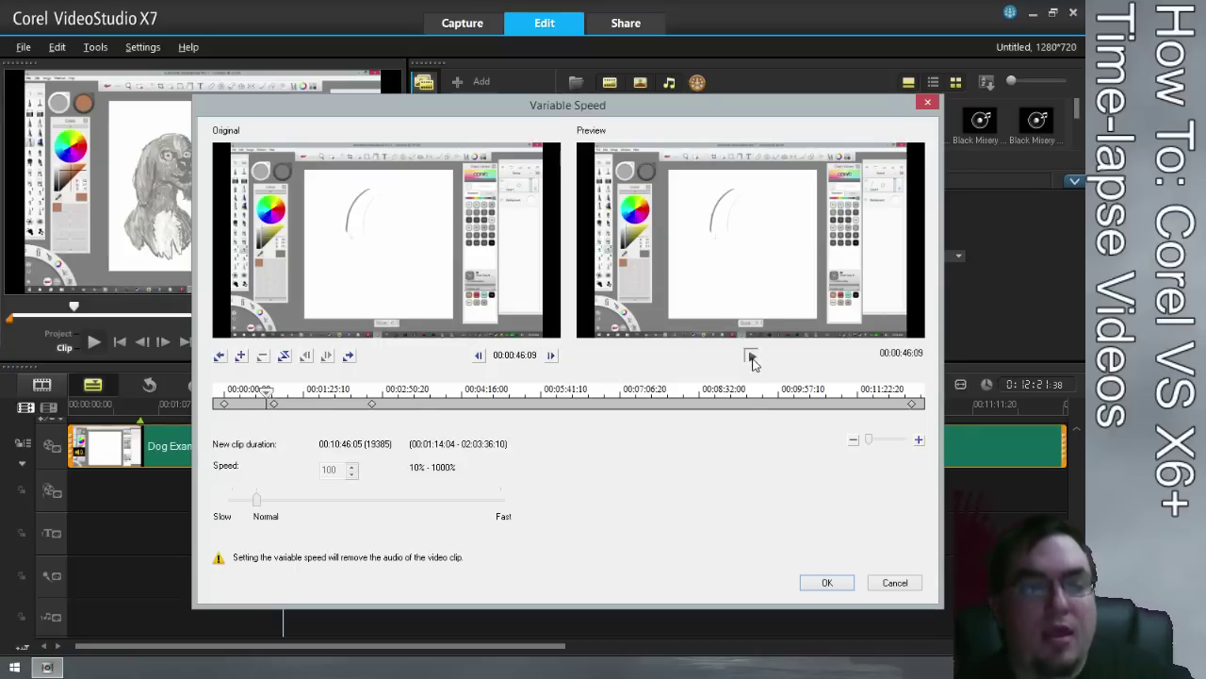
pyautogui.click(751, 356)
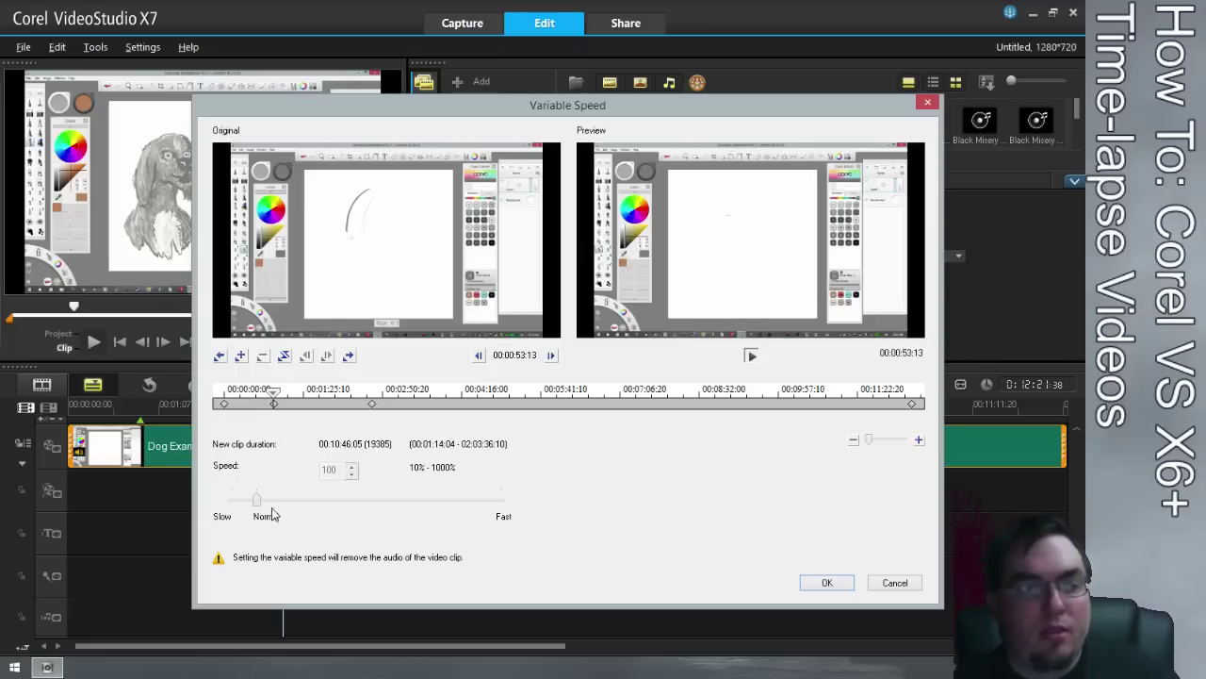
pyautogui.moveTo(257, 499); pyautogui.dragTo(560, 493)
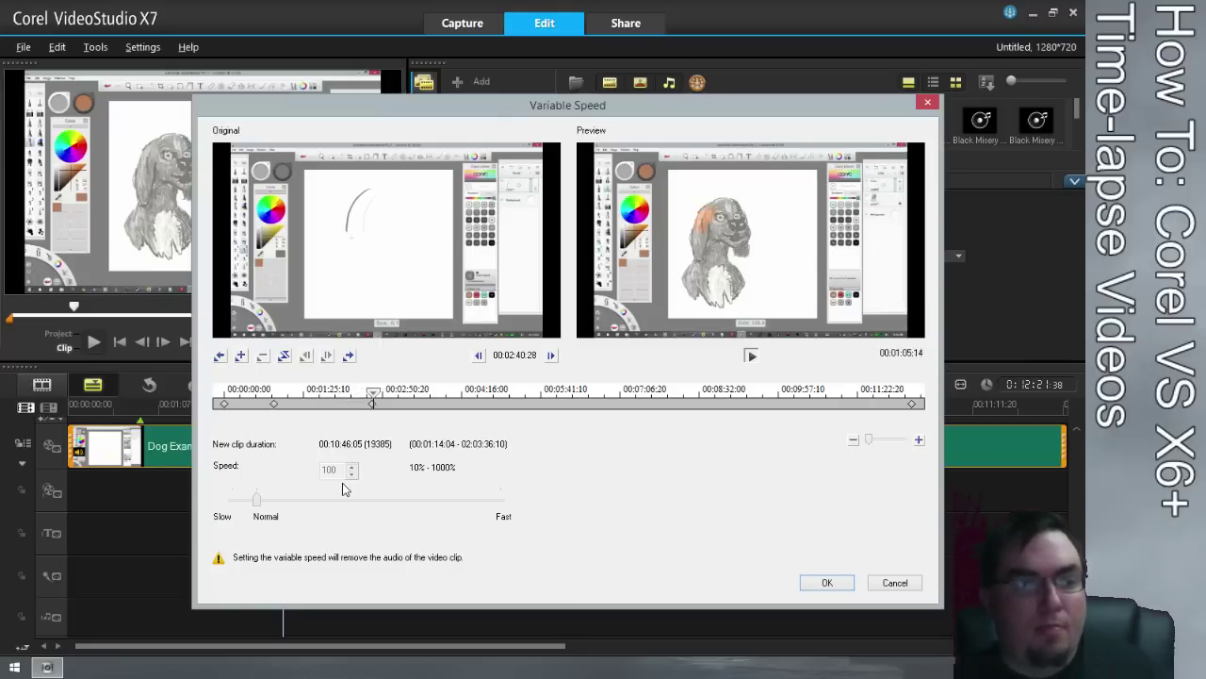
pyautogui.click(333, 498)
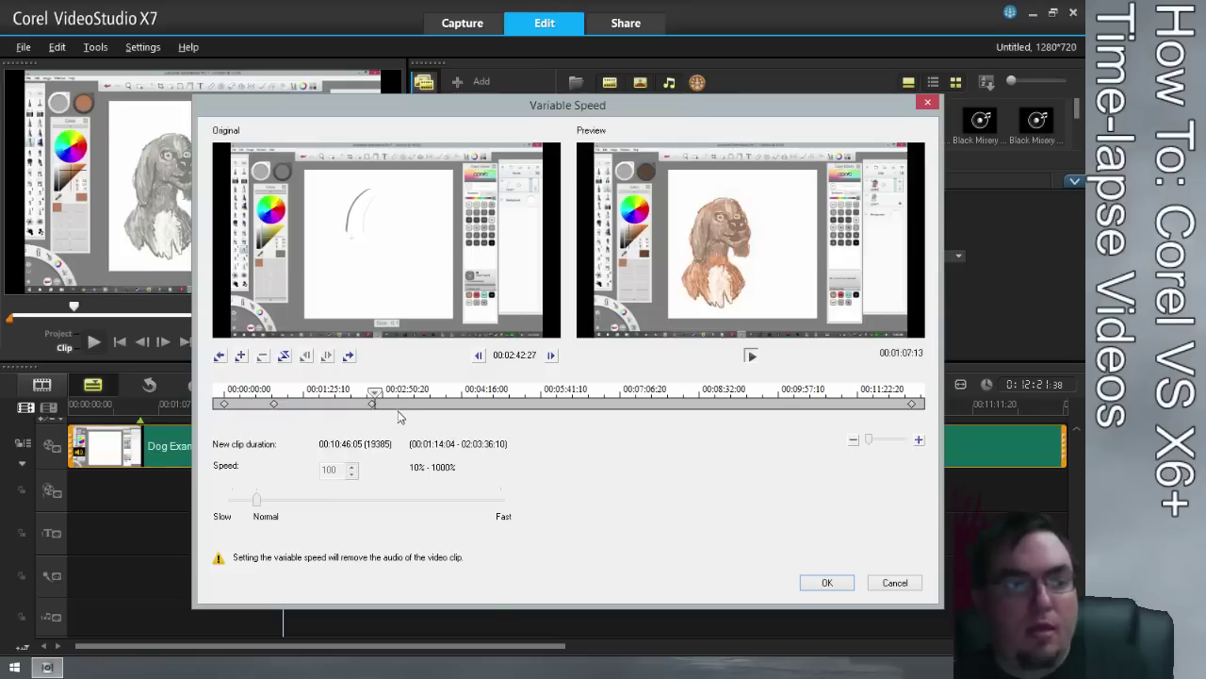
# Add three more key frames beyond the sped-up section, at about 00:03:37, 00:05:30 and 00:06:27
pyautogui.click(426, 399)
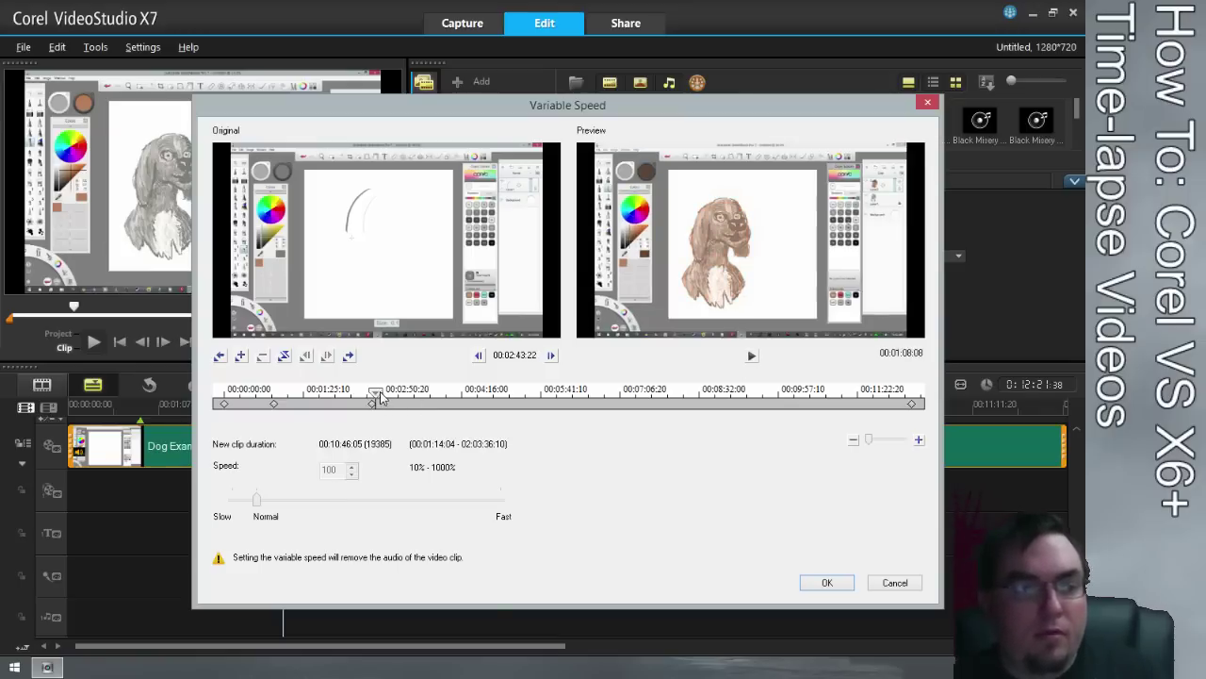
pyautogui.click(426, 404)
pyautogui.moveTo(426, 398); pyautogui.dragTo(530, 398)
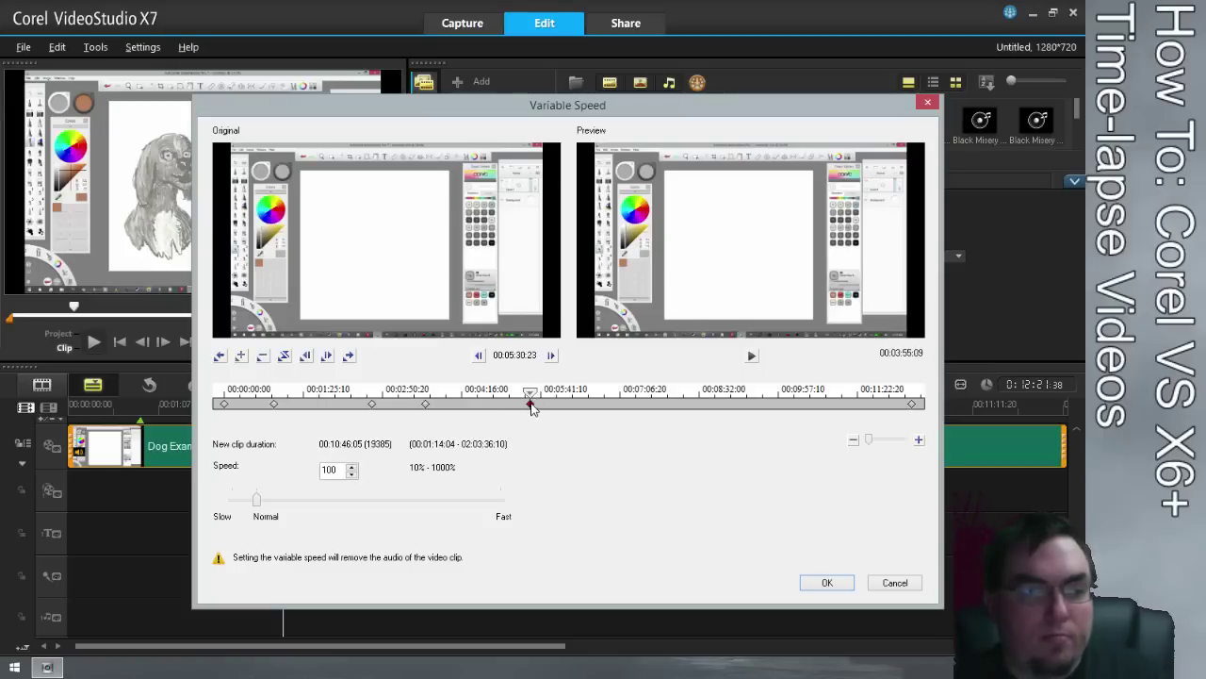
pyautogui.click(584, 404)
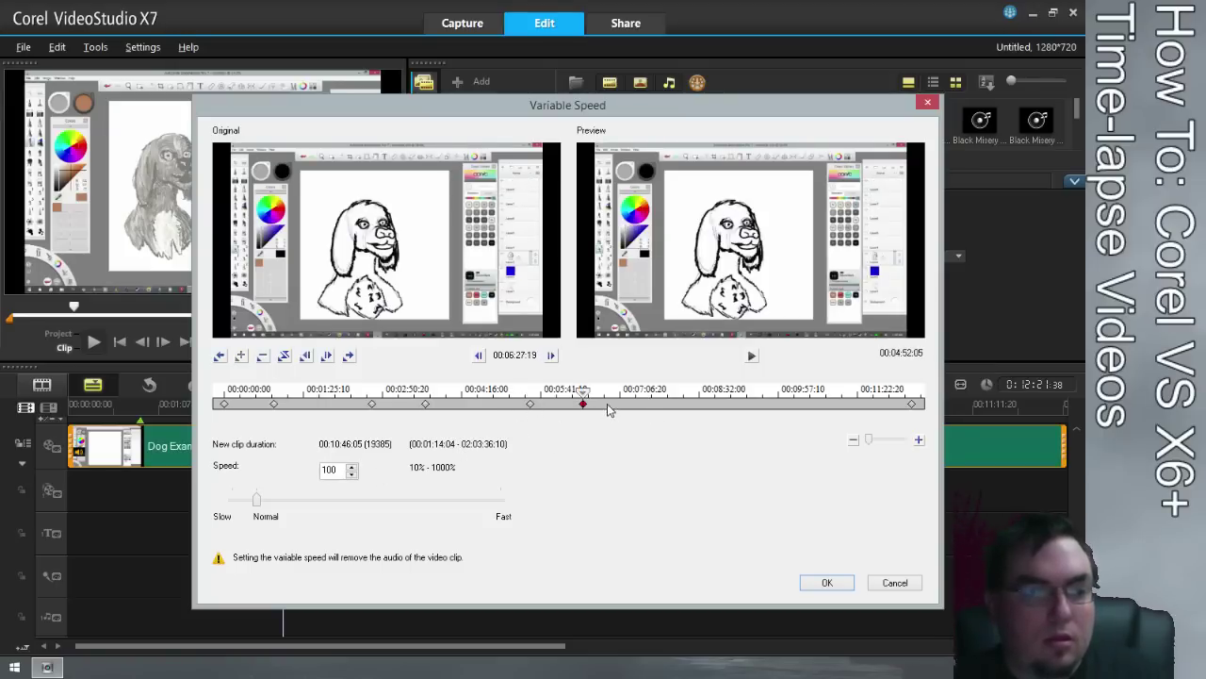
# Set the speed of the key frame at 00:05:30:23 to 1000%
pyautogui.click(531, 404)
pyautogui.doubleClick(332, 469)
pyautogui.write('180')
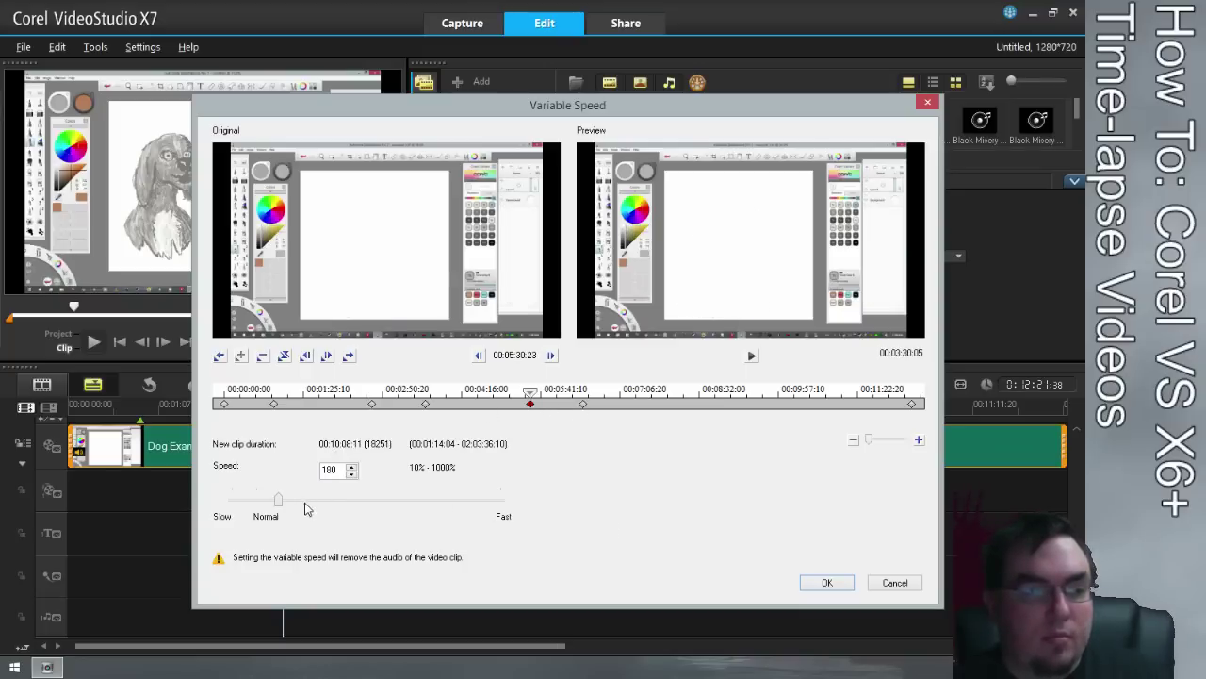
pyautogui.moveTo(281, 501); pyautogui.dragTo(565, 509)
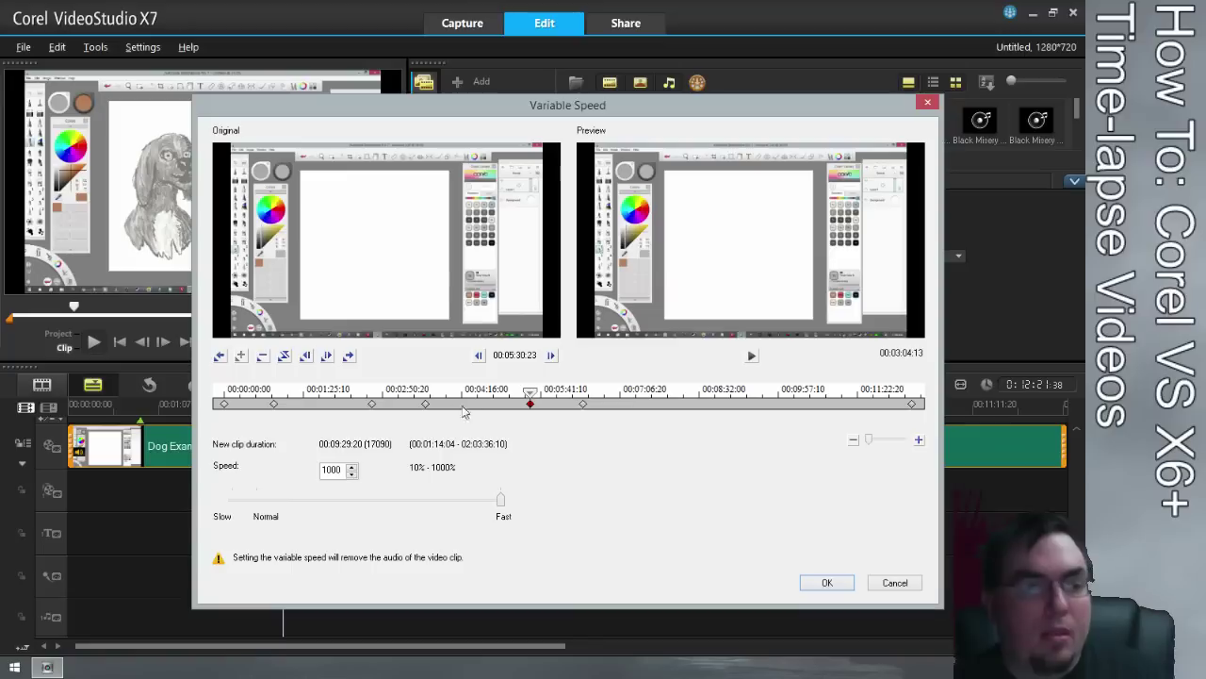
# Scrub from the 00:03:37:24 key frame through the speed ramps to about 00:09:34 and apply the variable speed settings
pyautogui.click(425, 404)
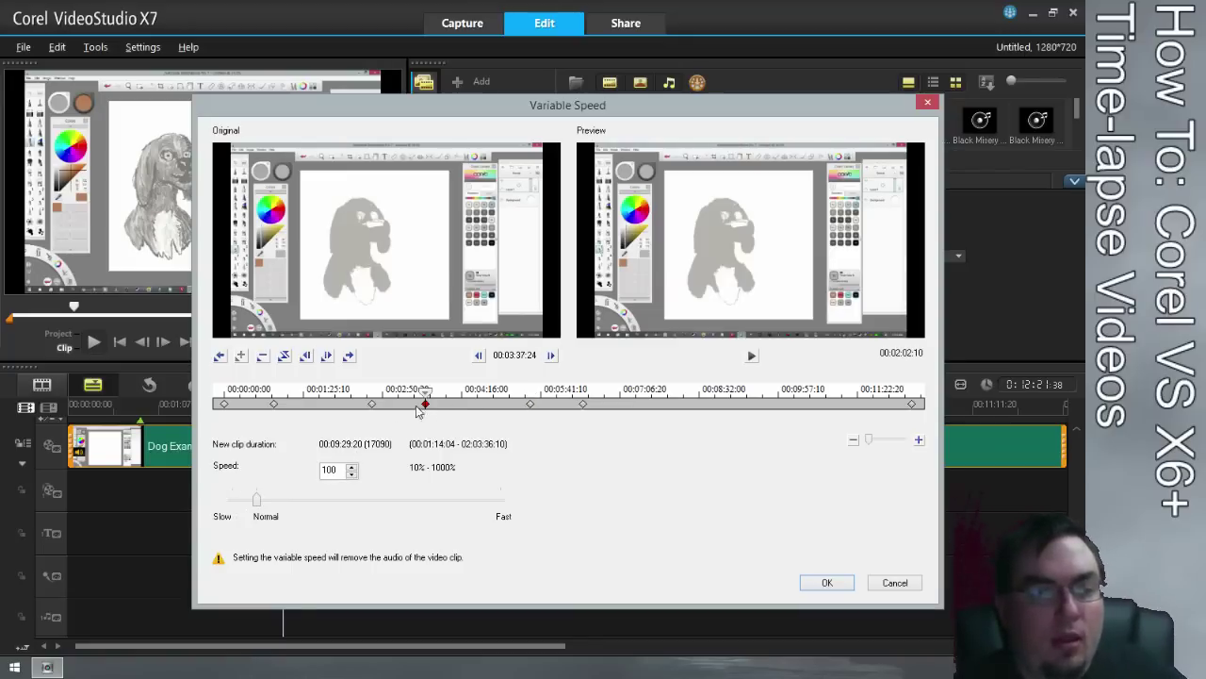
pyautogui.moveTo(427, 394); pyautogui.dragTo(540, 397)
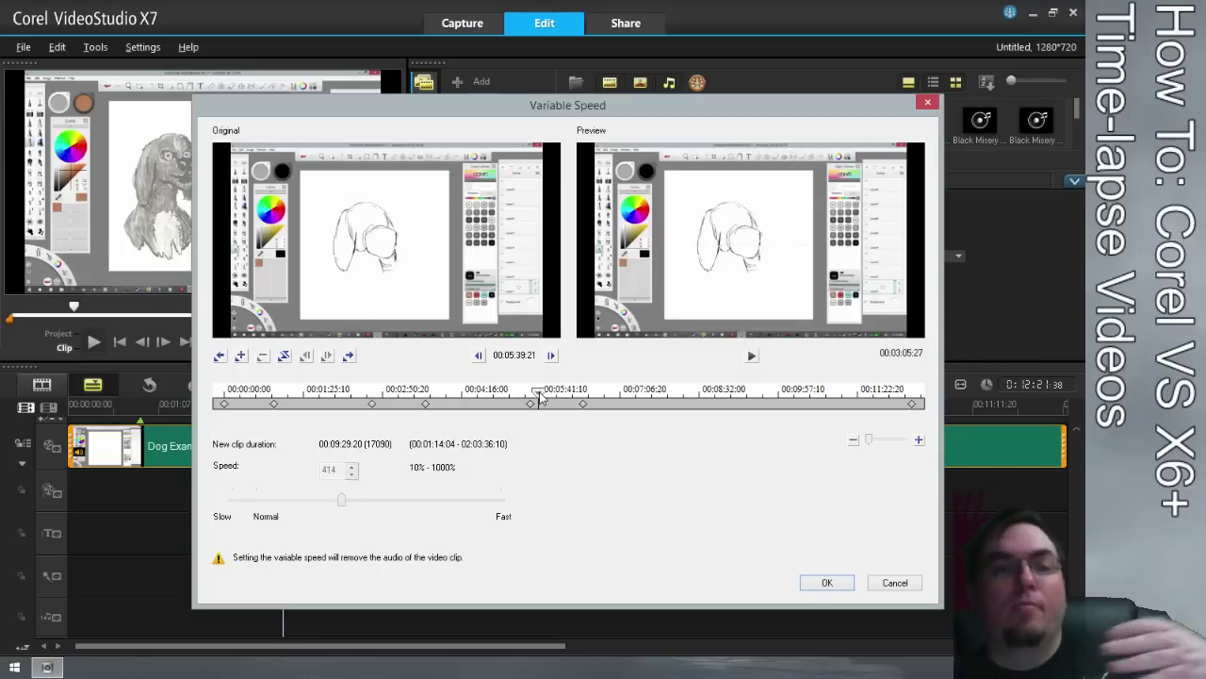
pyautogui.moveTo(540, 397); pyautogui.dragTo(756, 397)
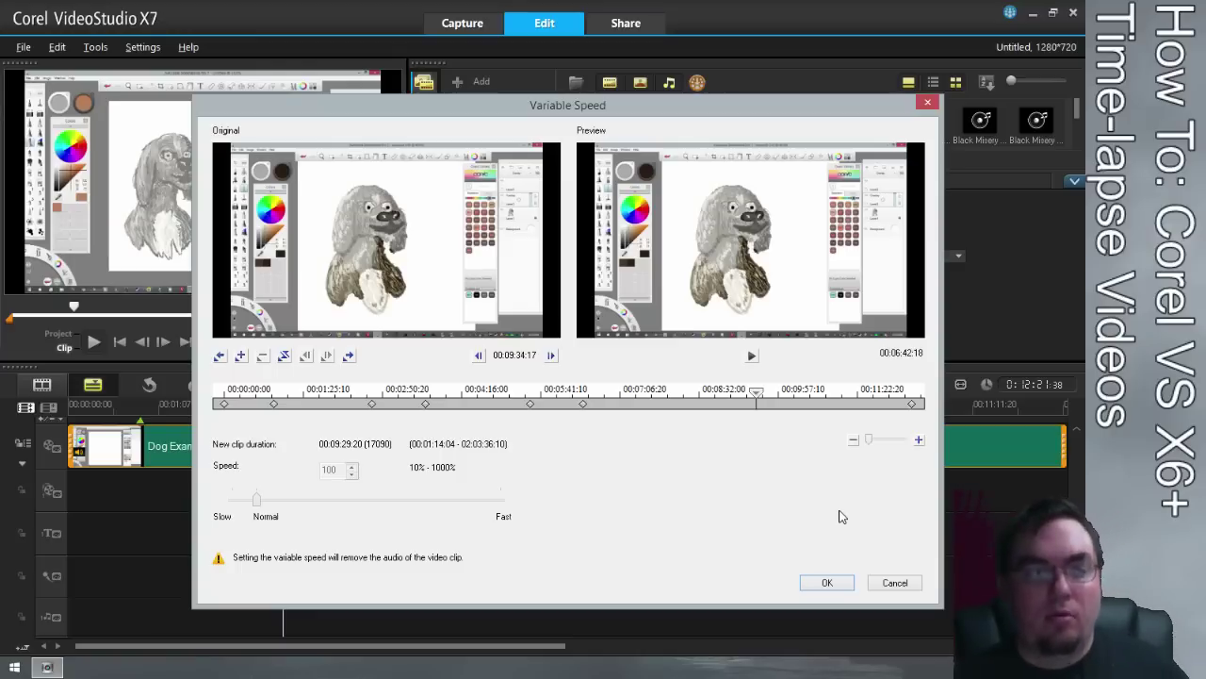
pyautogui.click(827, 584)
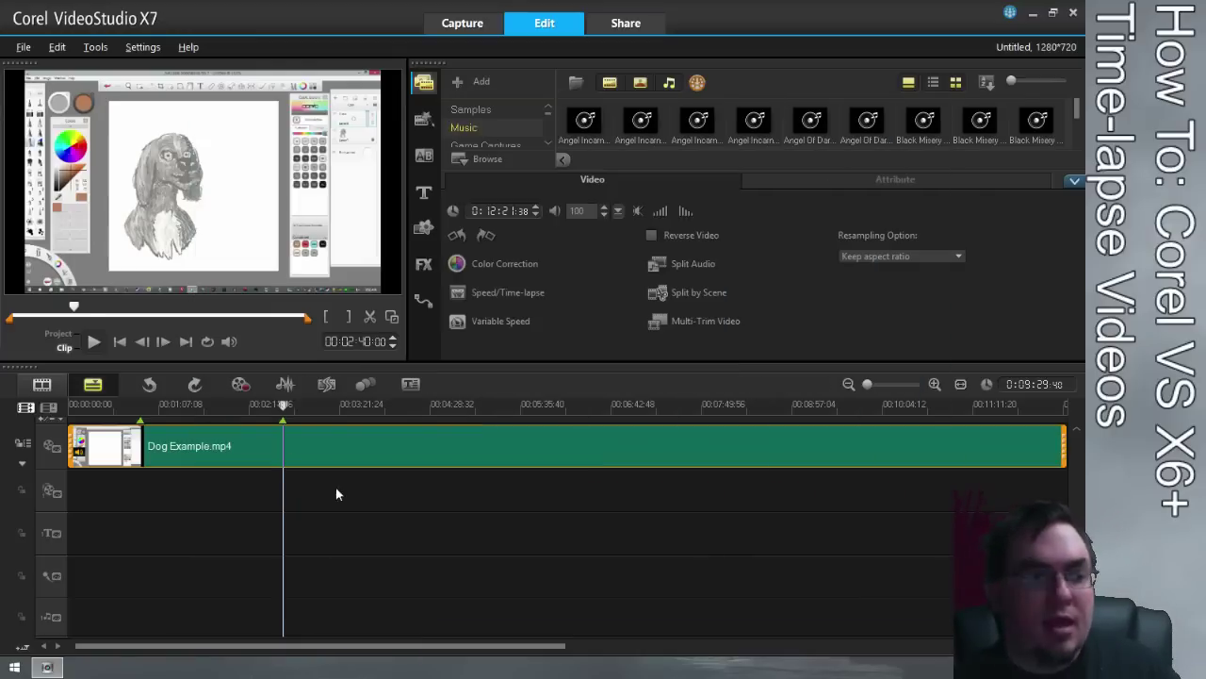
# Play the project from about 00:00:49 across the first cue to check the speed change, stopping at about 00:01:00
pyautogui.click(118, 485)
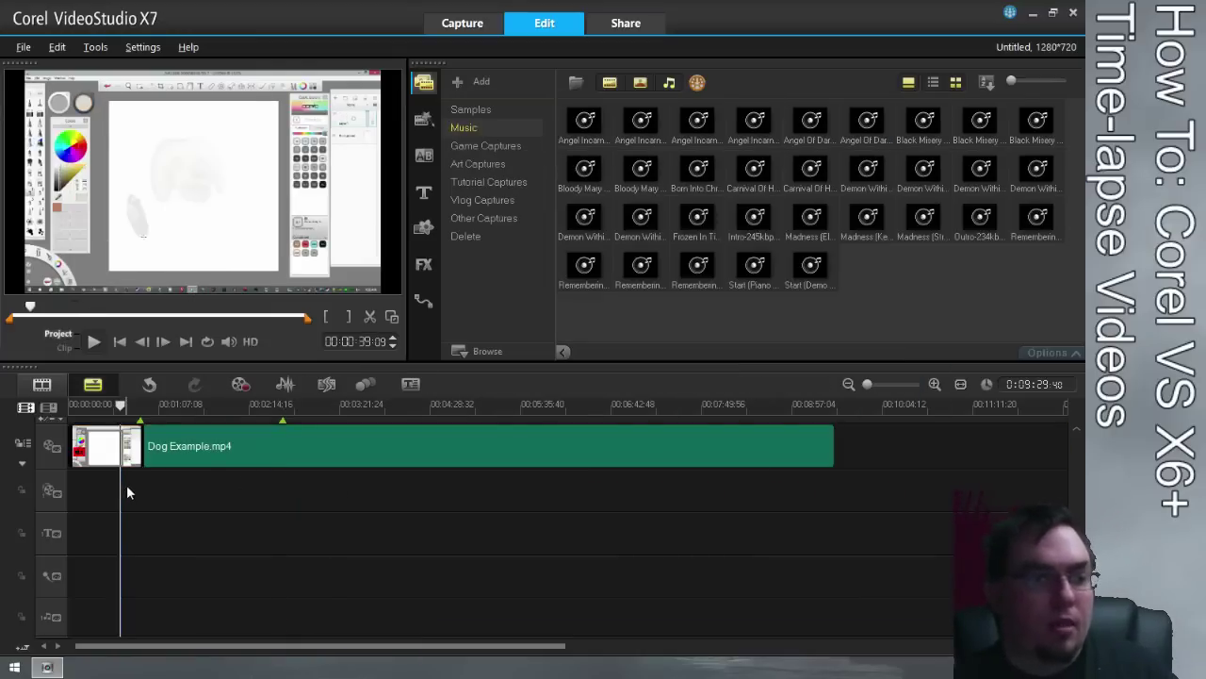
pyautogui.moveTo(127, 491)
pyautogui.mouseDown()
pyautogui.moveTo(143, 493)
pyautogui.moveTo(133, 486)
pyautogui.mouseUp()
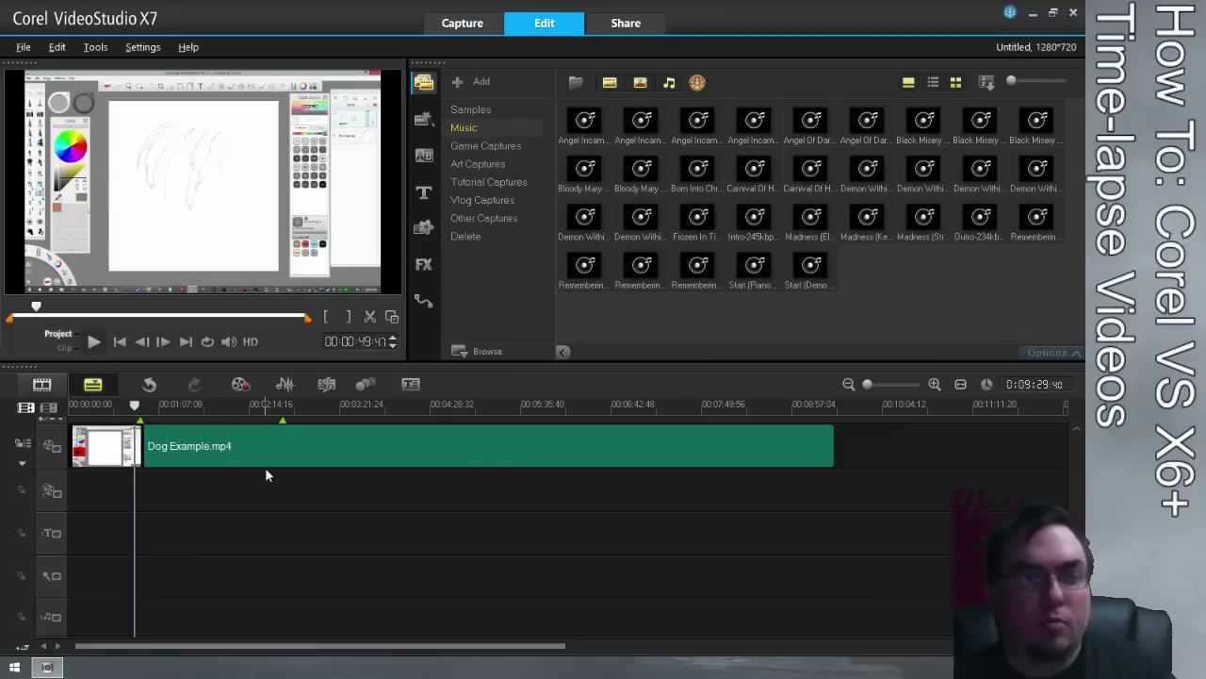
pyautogui.press('space')
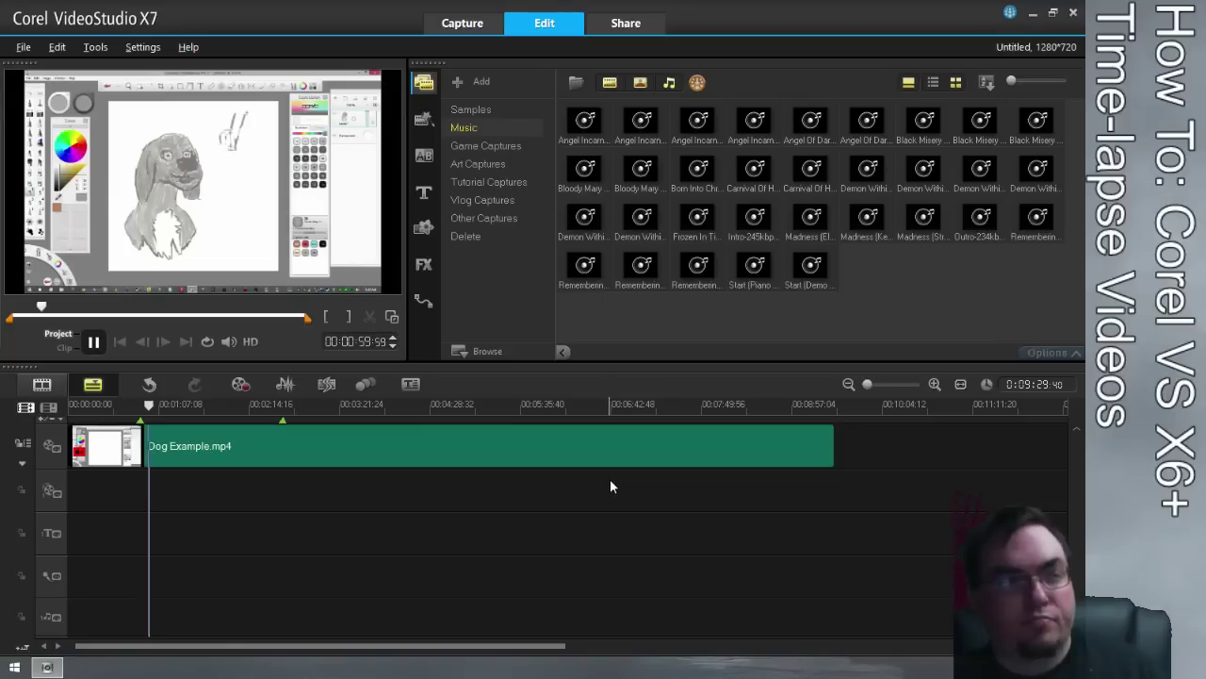
pyautogui.press('space')
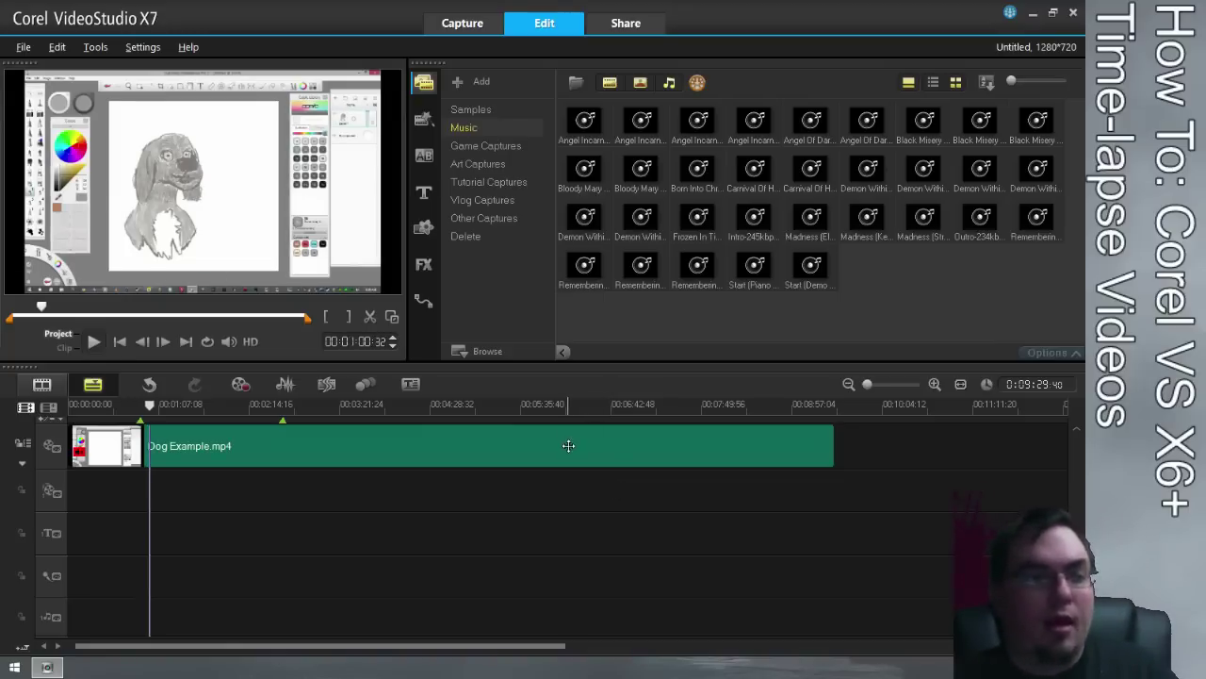
# Delete the Dog Example.mp4 clip and open the recent project Art - Cartooning - Betty Rubble - Timelapse without saving the untitled one
pyautogui.click(530, 448)
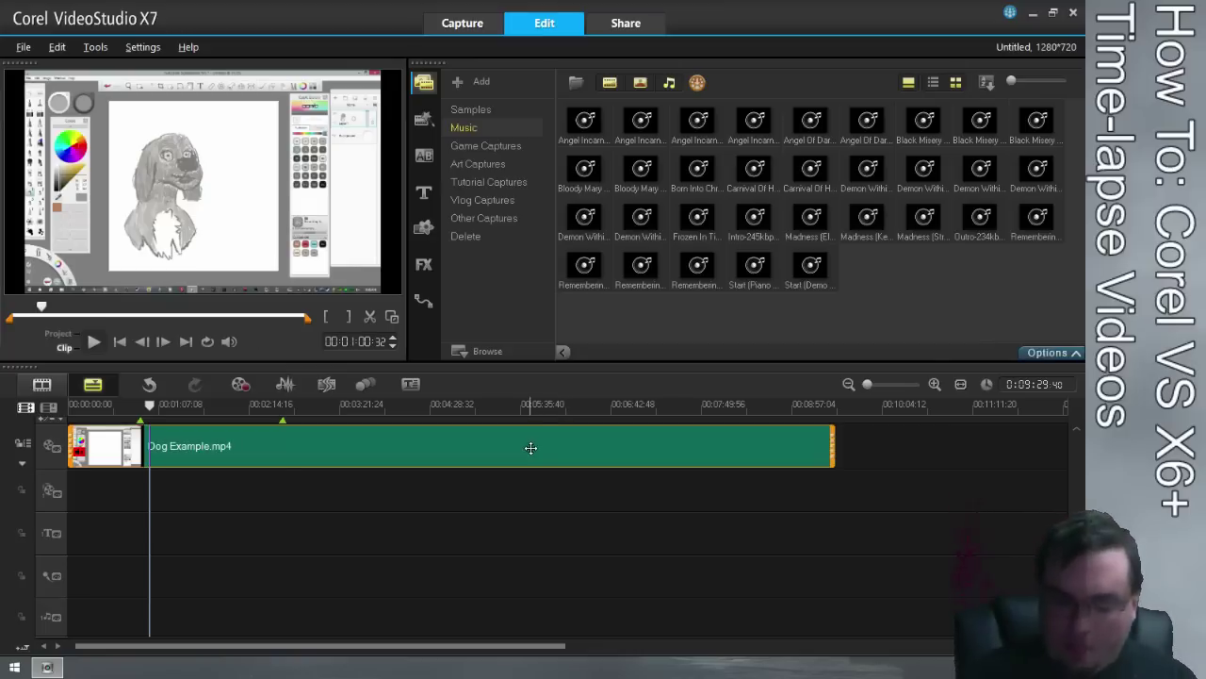
pyautogui.press('Delete')
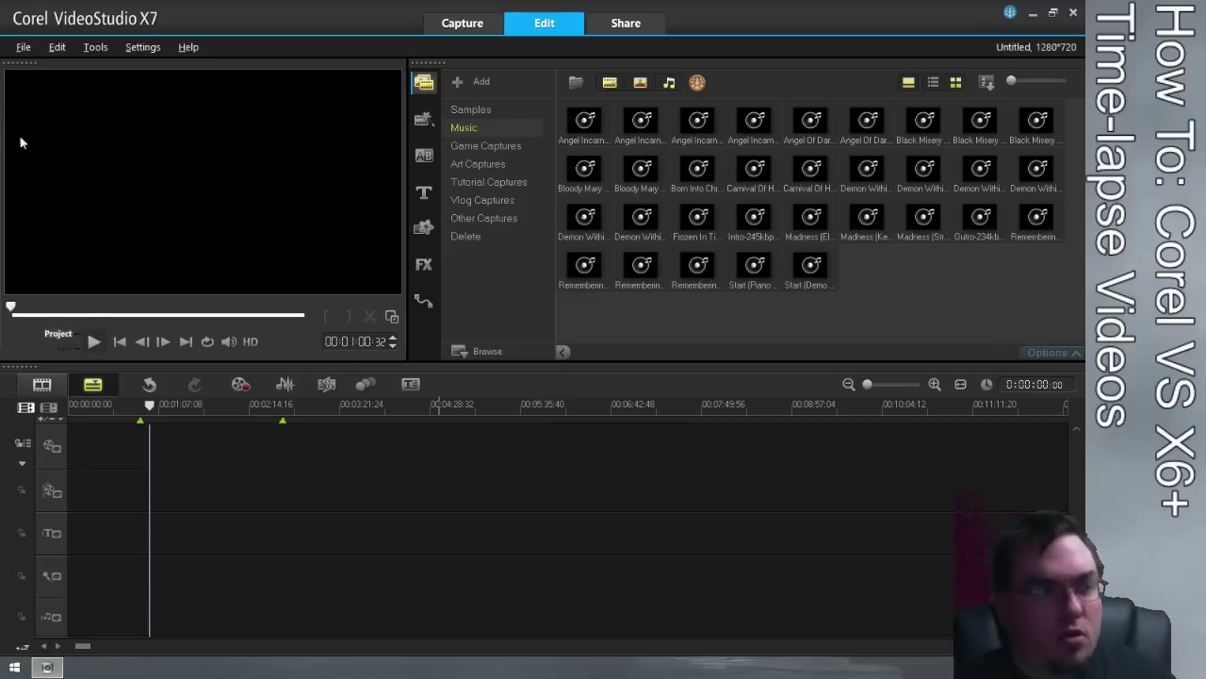
pyautogui.click(24, 46)
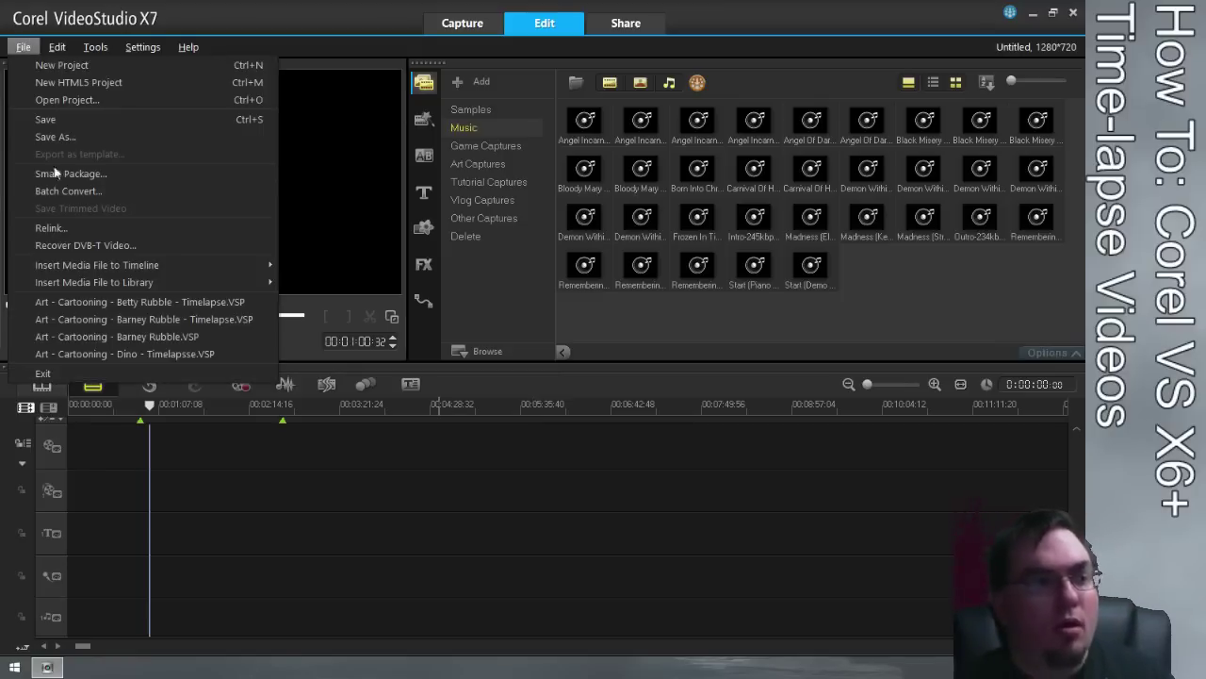
pyautogui.click(75, 302)
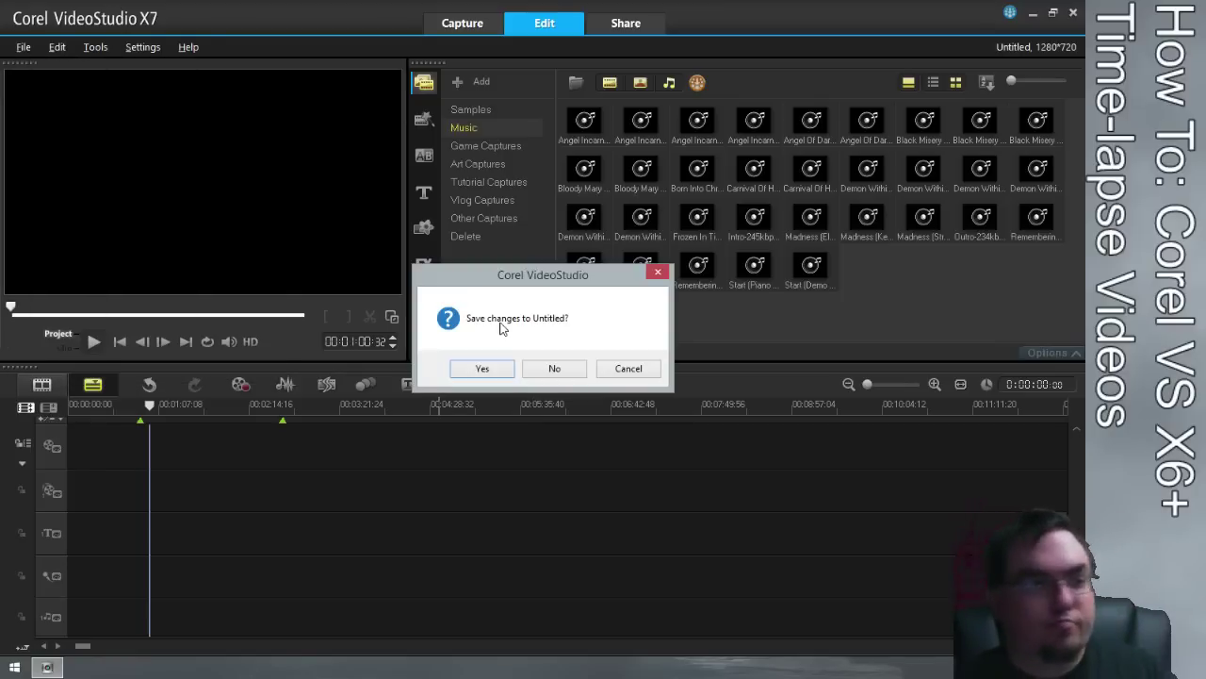
pyautogui.click(558, 367)
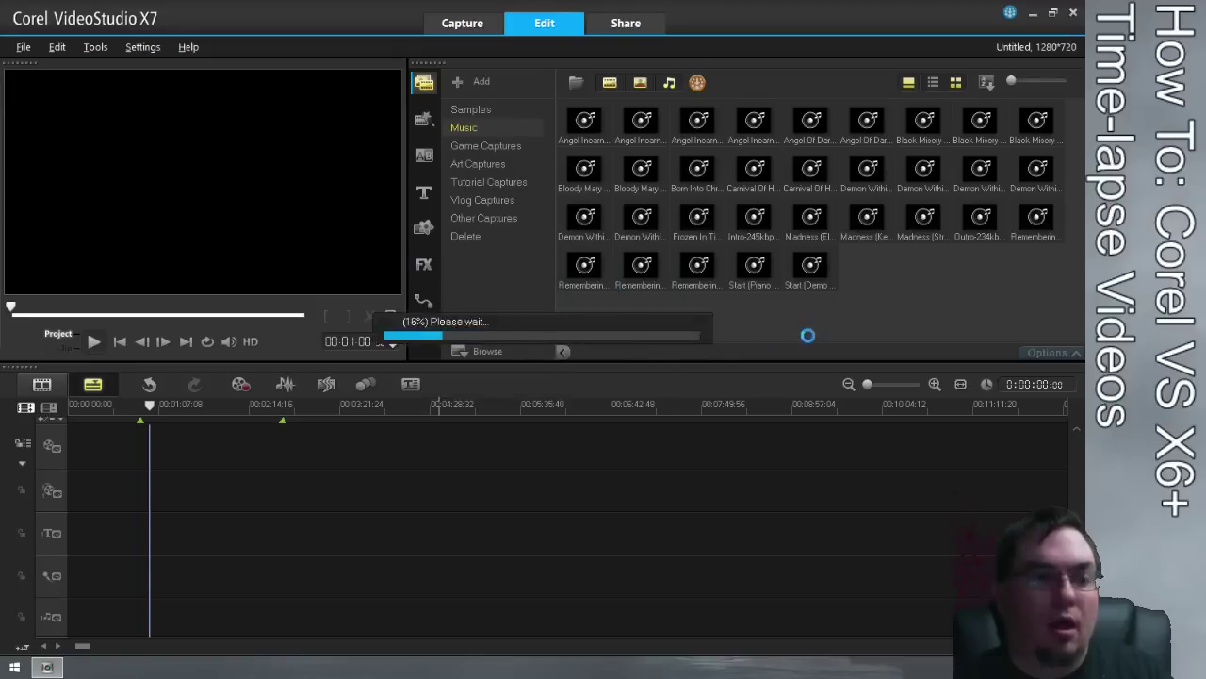
pyautogui.click(960, 383)
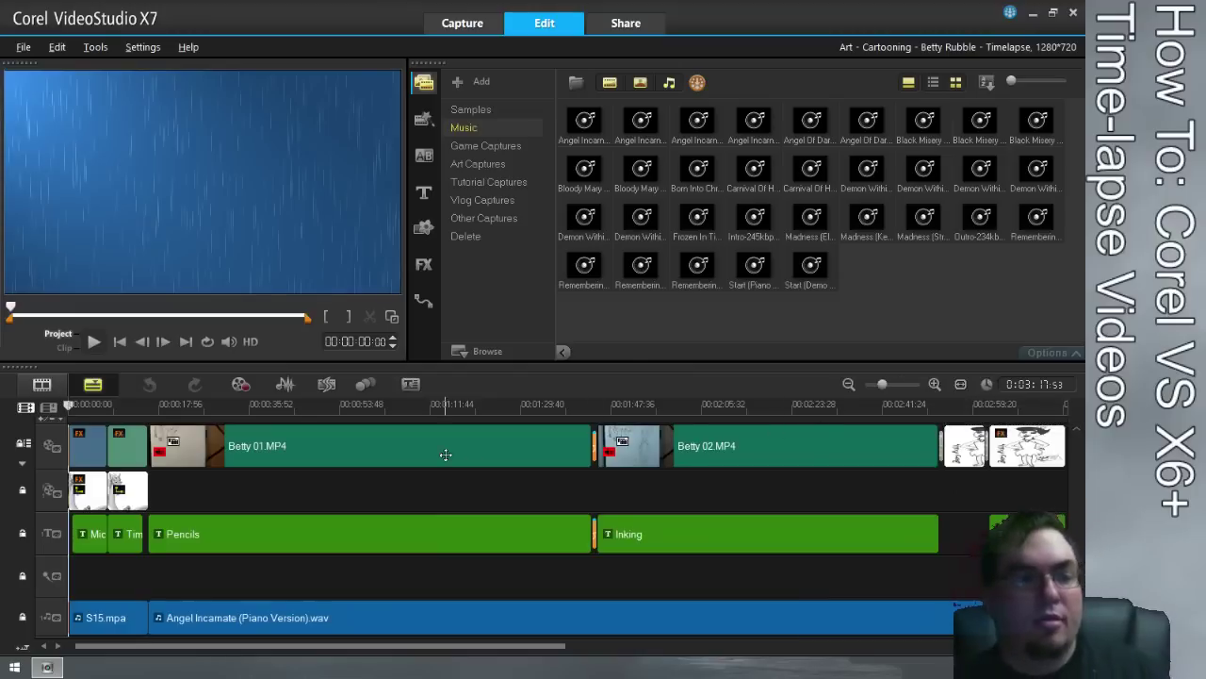
# Scrub the project from the opening titles through the Pencils section to the start of the Inking section at about 00:01:46
pyautogui.click(75, 405)
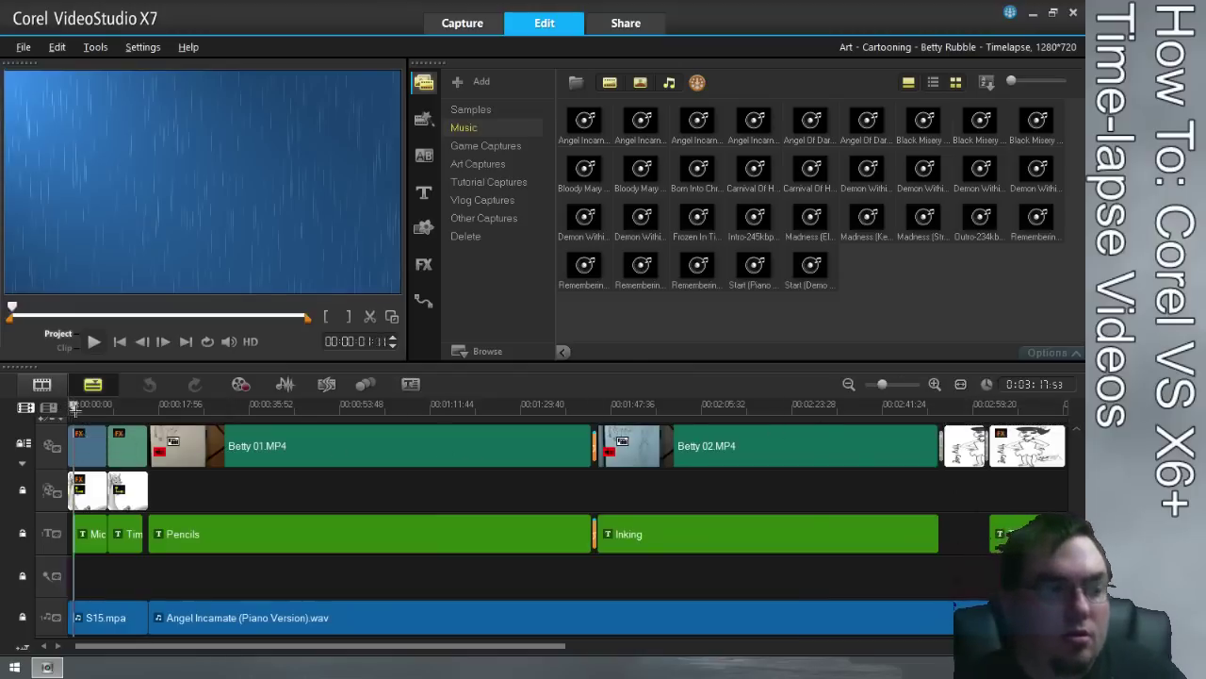
pyautogui.moveTo(75, 407); pyautogui.dragTo(193, 411)
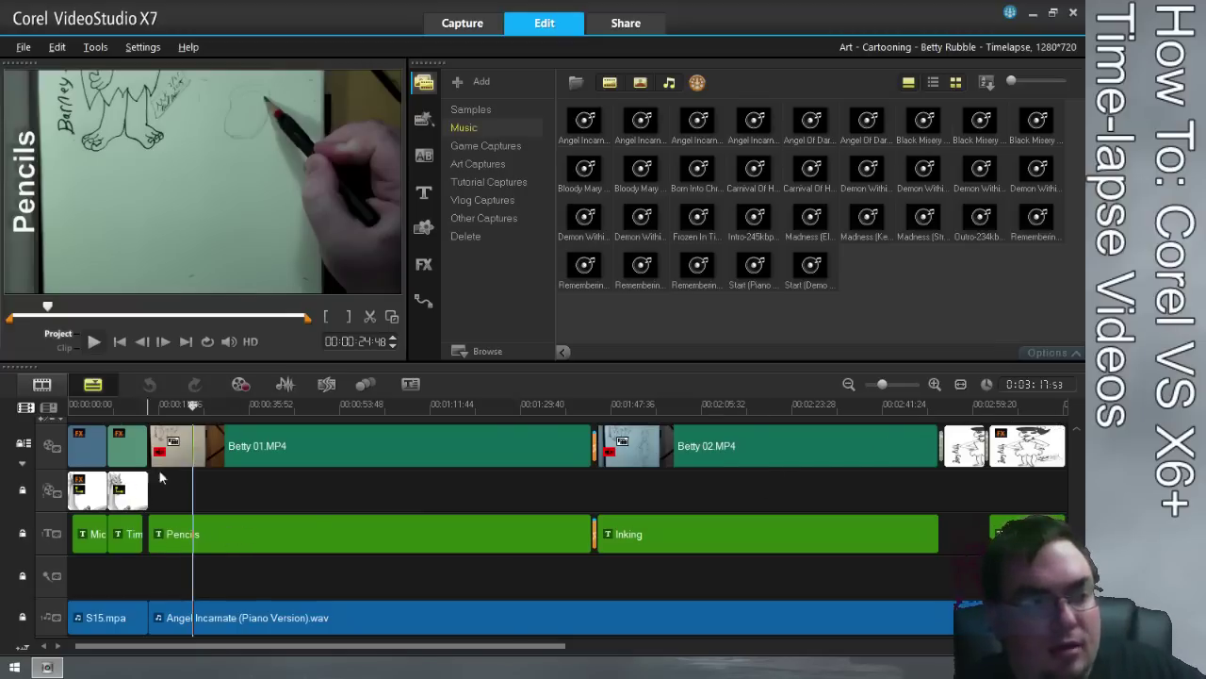
pyautogui.click(200, 407)
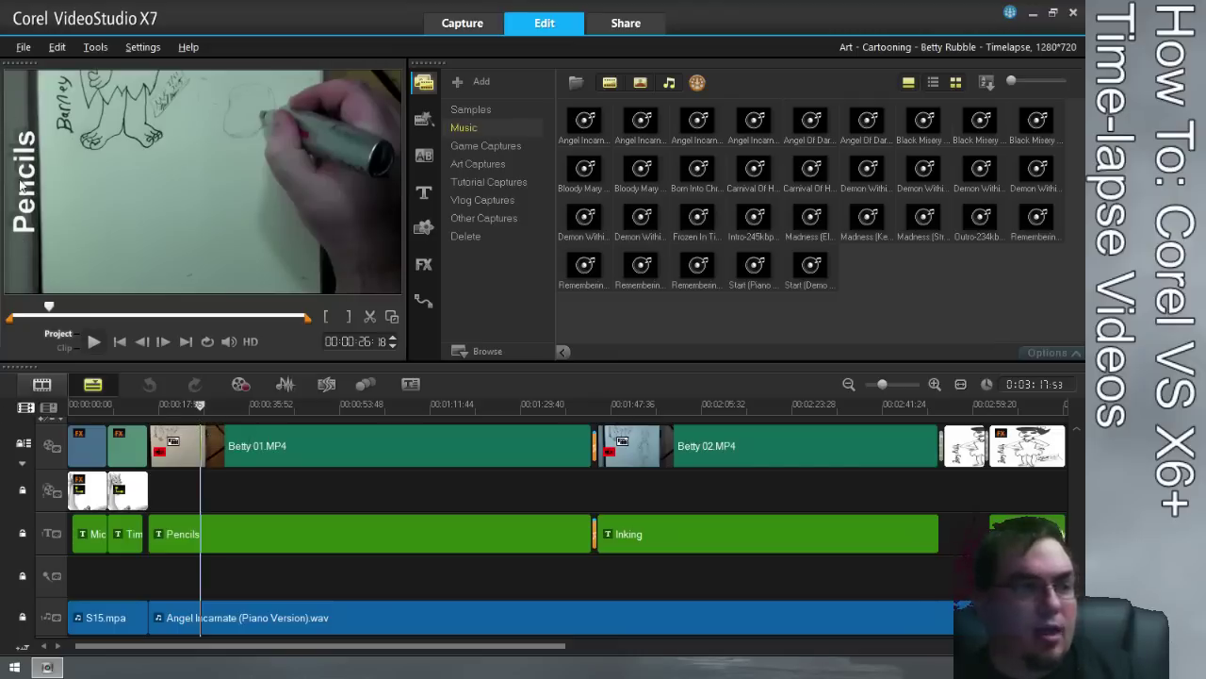
pyautogui.click(412, 407)
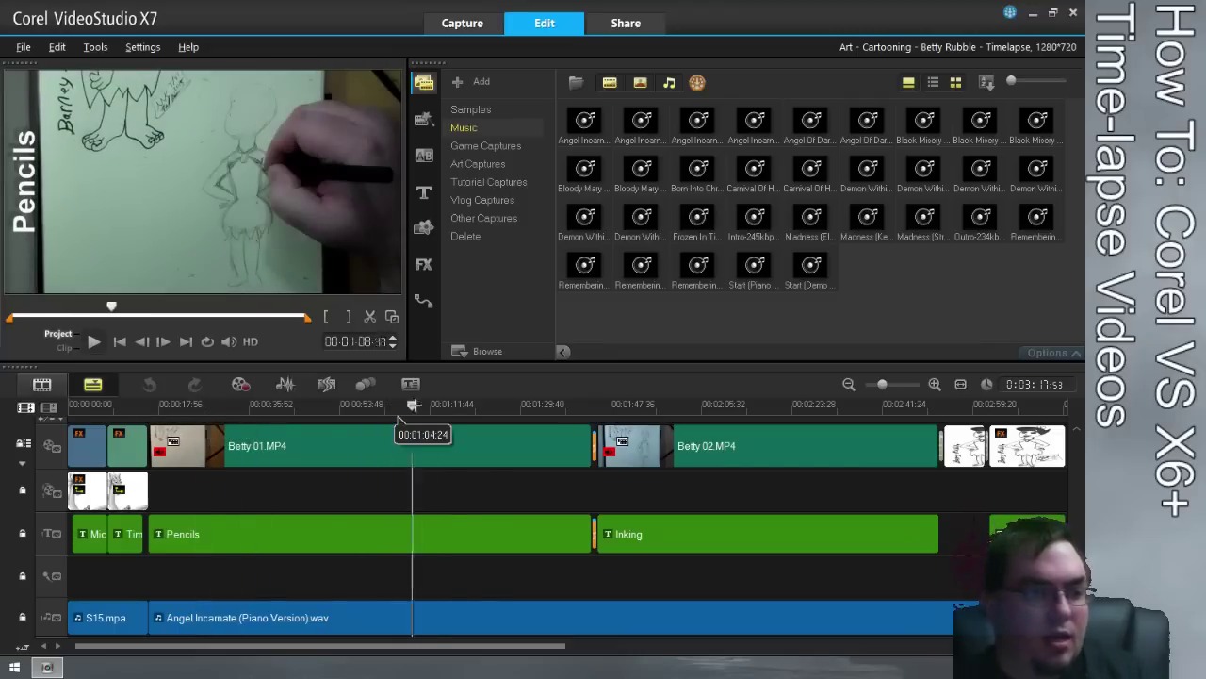
pyautogui.click(606, 407)
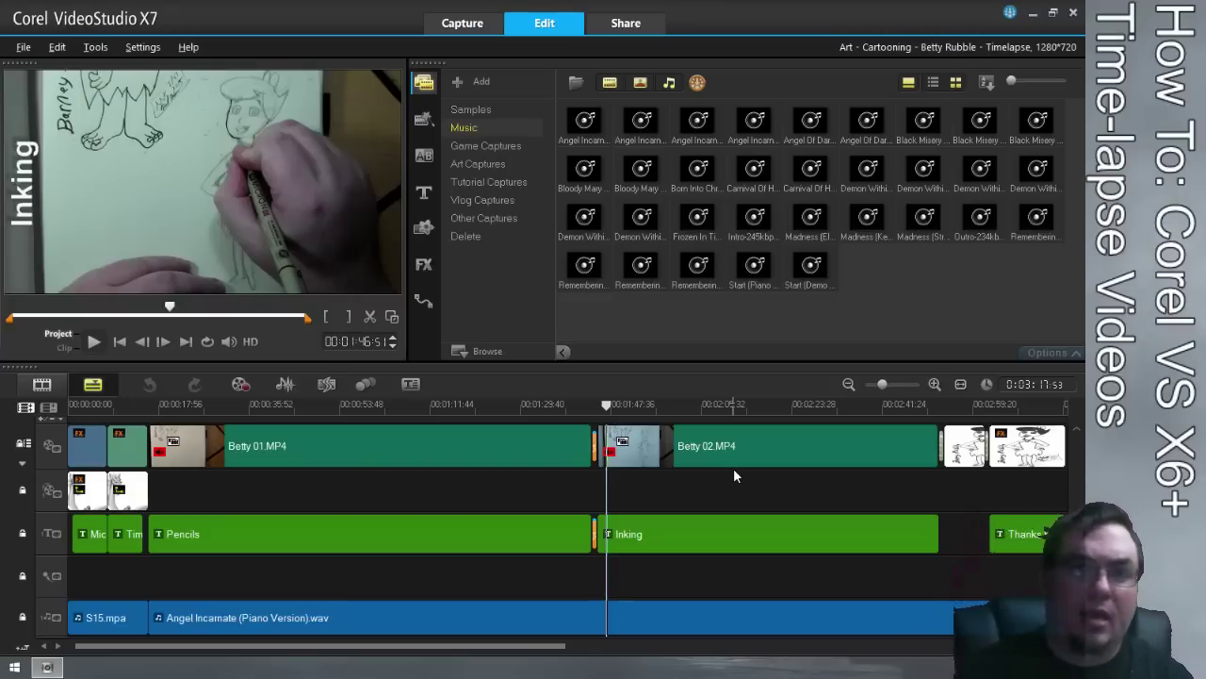
# Open the export settings for computer video and choose AVI output with the Lagarith Lossless 720p 30fps profile
pyautogui.click(627, 27)
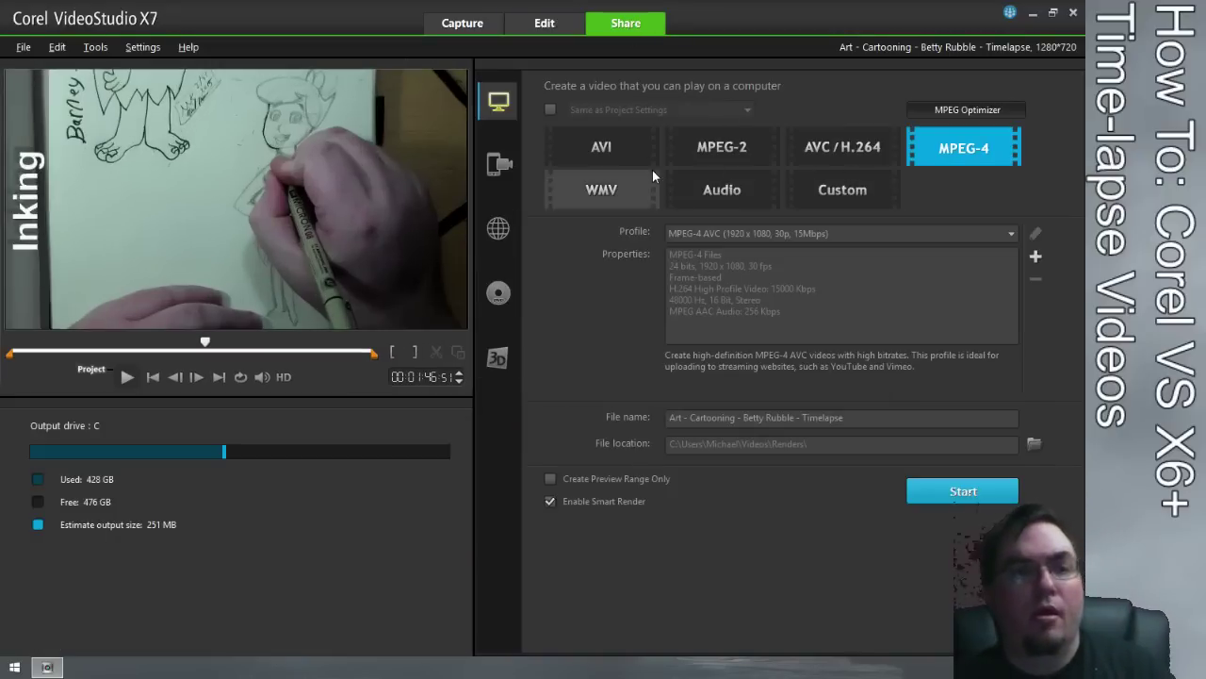
pyautogui.click(635, 145)
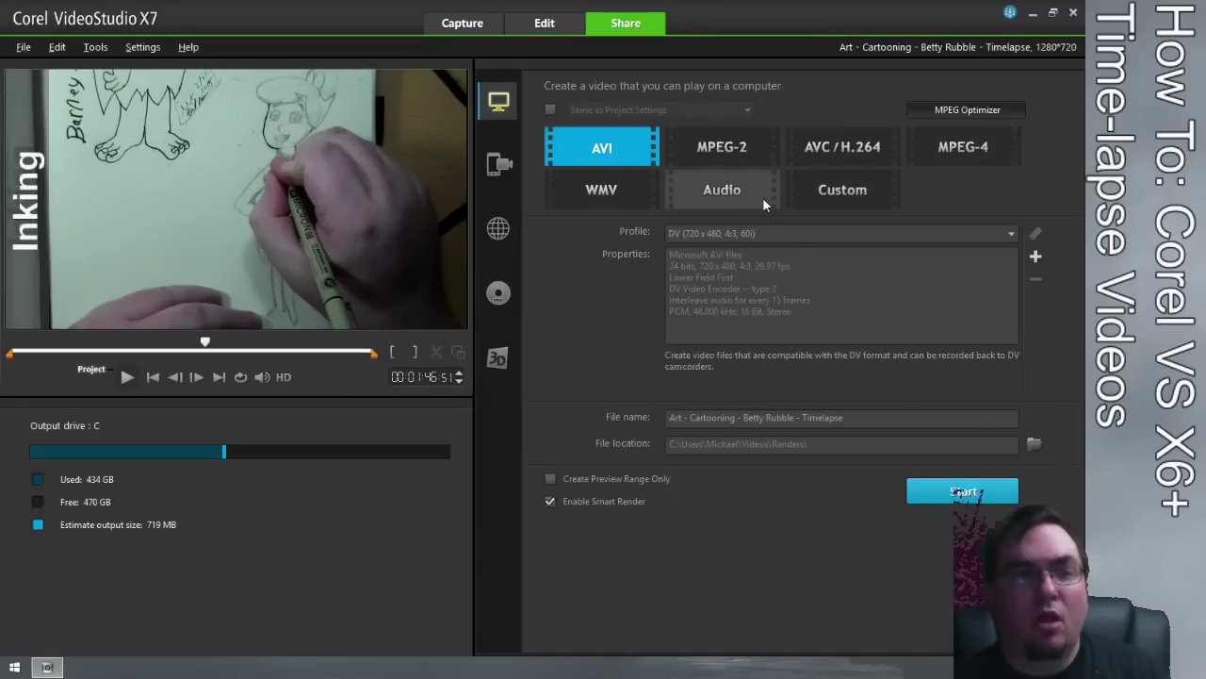
pyautogui.click(714, 235)
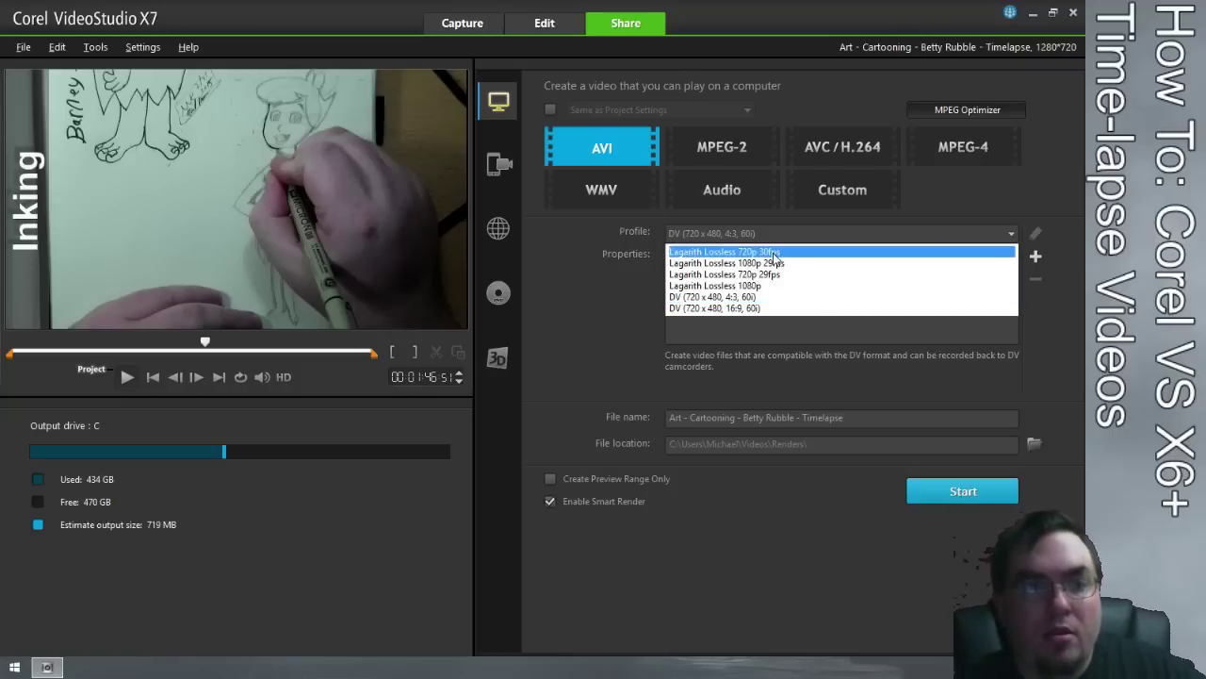
pyautogui.click(773, 252)
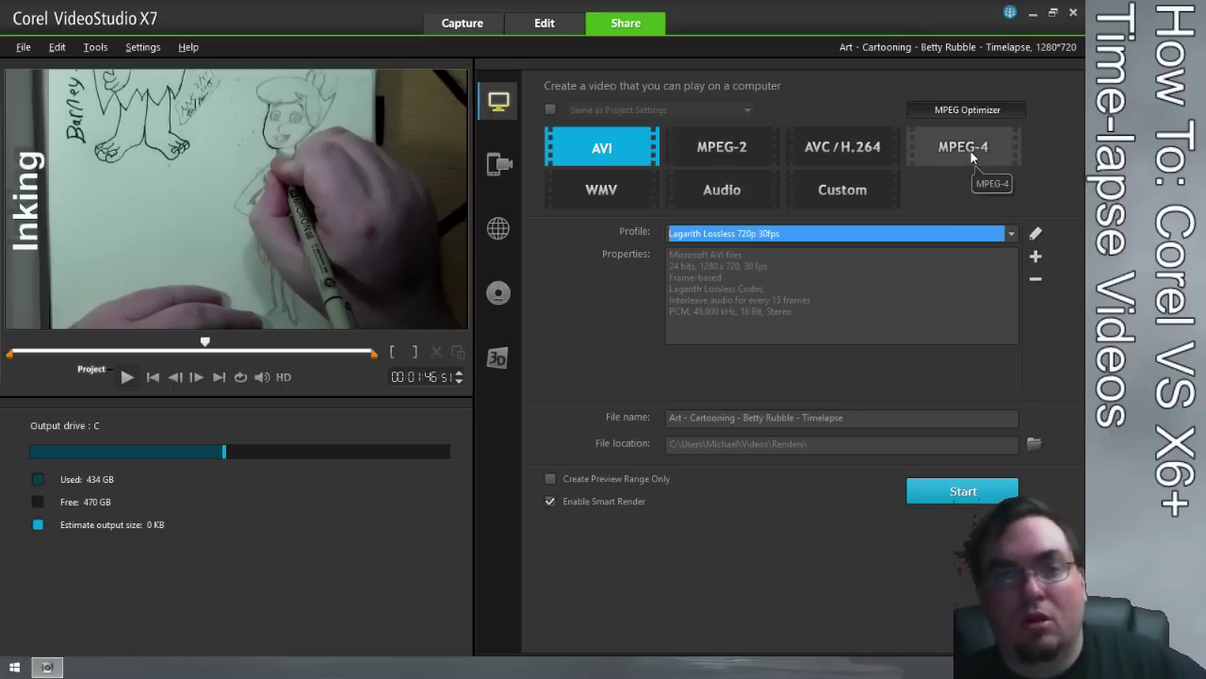
# Review the AVC/H.264 profiles and set the output to MPEG-4 with the MPEG-4 AVC (1920 x 1080, 30p, 15Mbps) profile
pyautogui.click(860, 156)
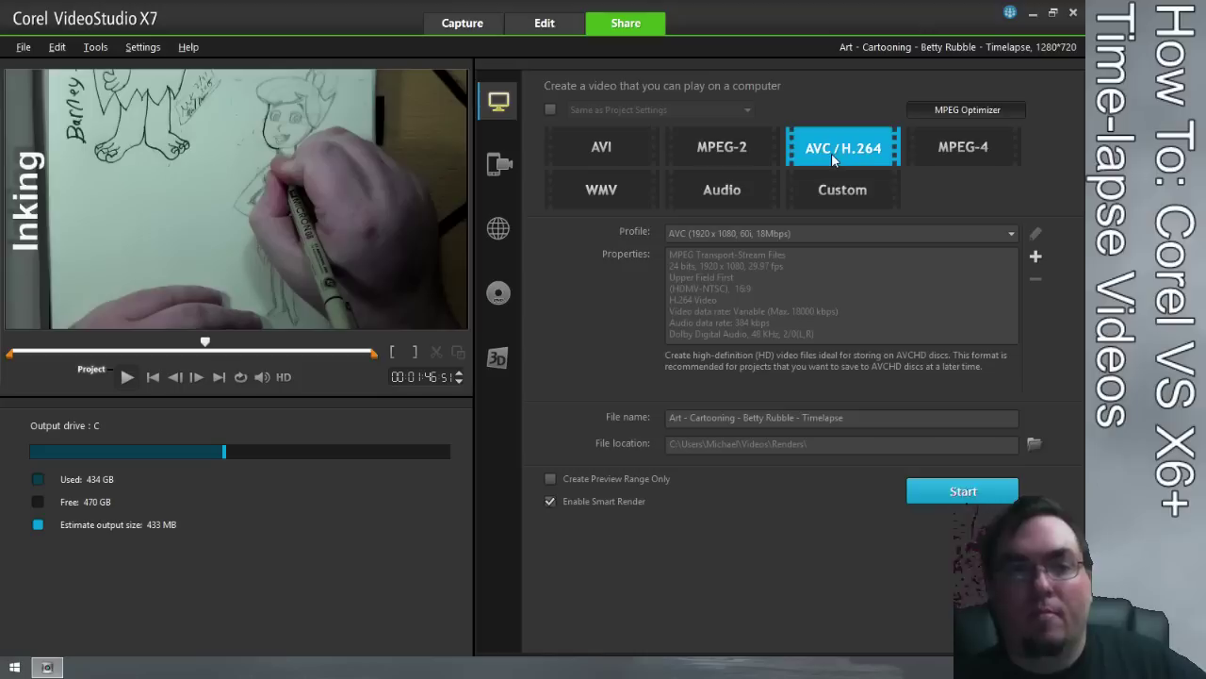
pyautogui.click(811, 233)
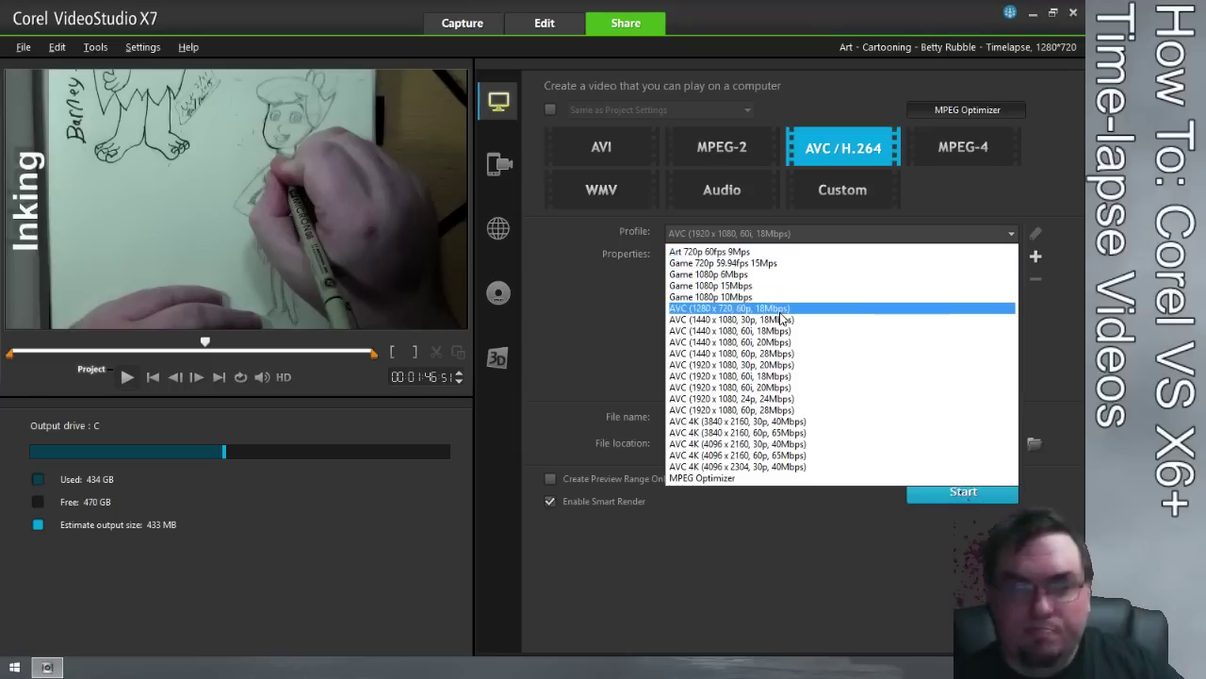
pyautogui.click(948, 147)
pyautogui.click(948, 154)
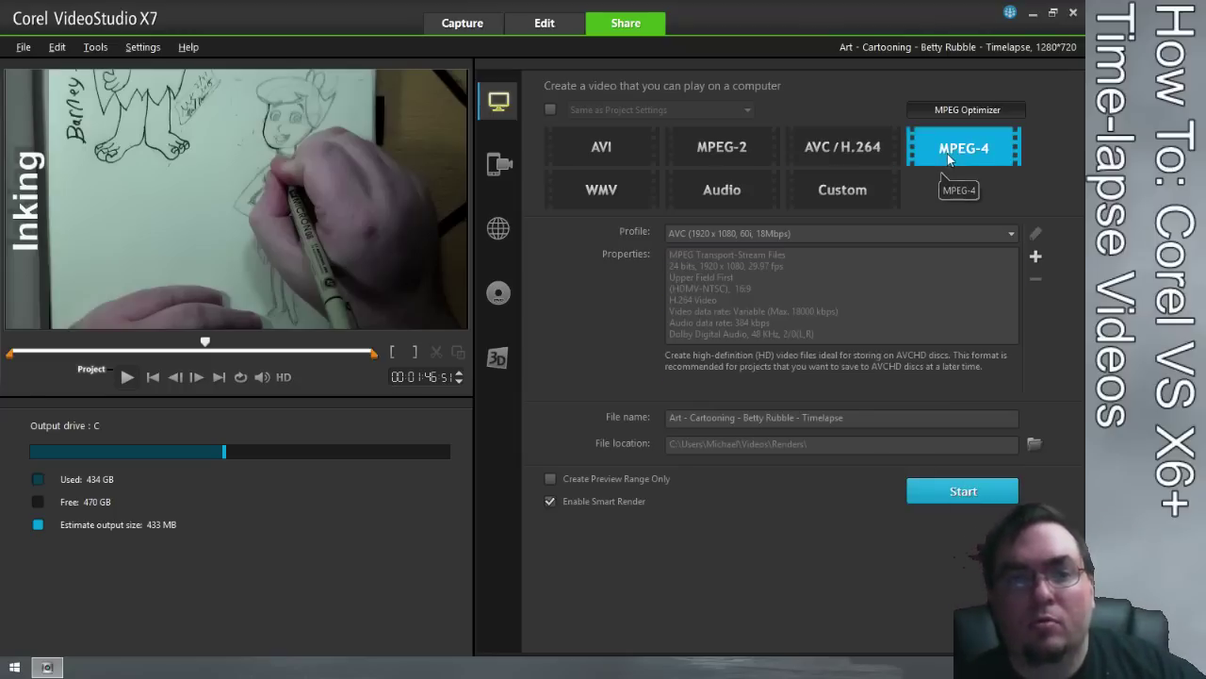
pyautogui.click(848, 233)
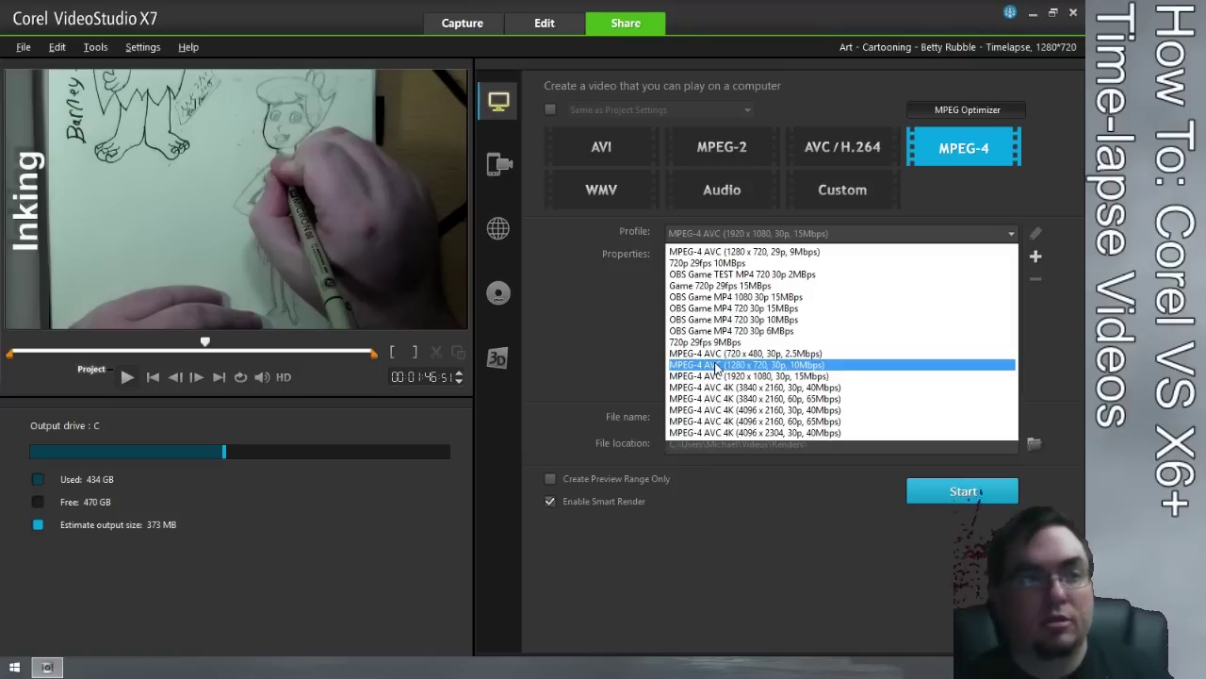
pyautogui.click(885, 375)
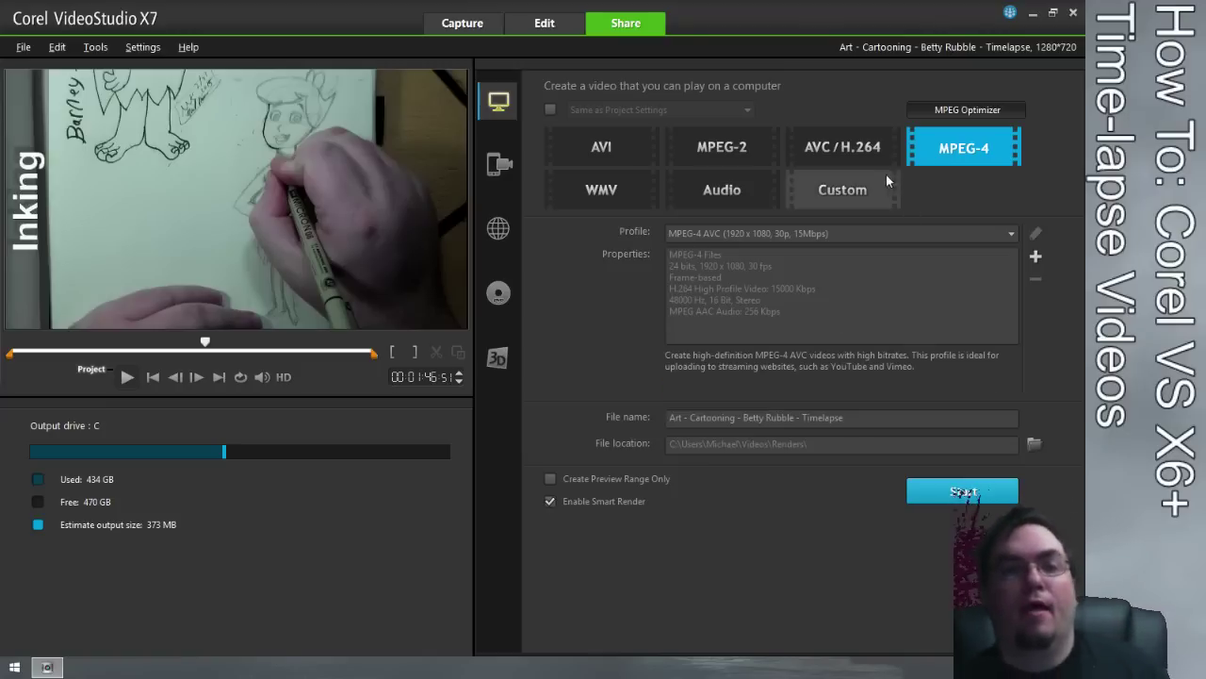